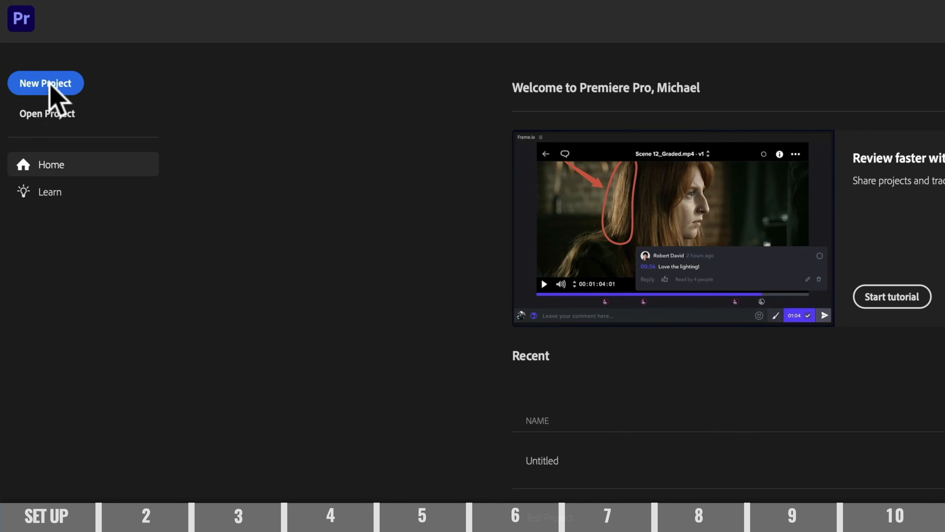
- Start a new project, name it with the editor's first name plus "Edit", and turn off Create new sequence
{"action": "left_click", "coordinate": [47, 83]}
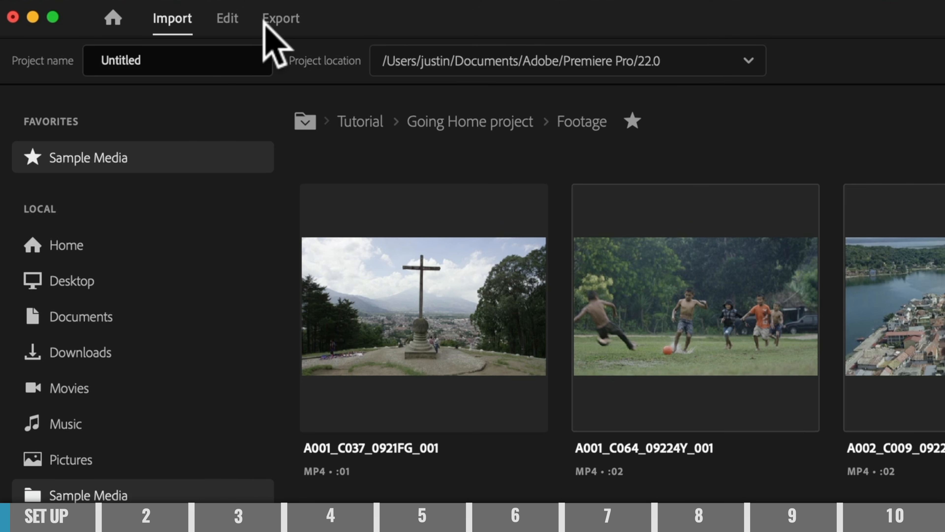
{"action": "left_click", "coordinate": [164, 59]}
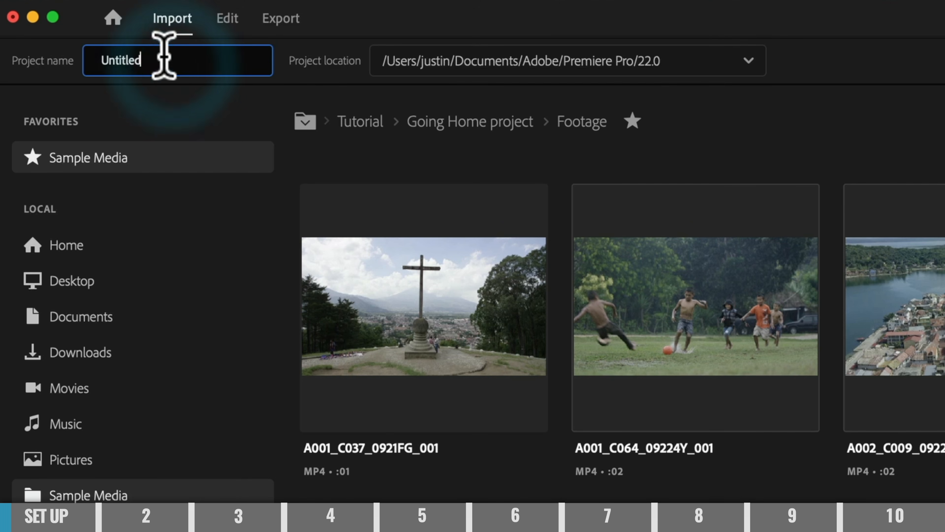
{"action": "left_click_drag", "start_coordinate": [164, 58], "coordinate": [47, 55]}
{"action": "type", "text": "Justin Edit"}
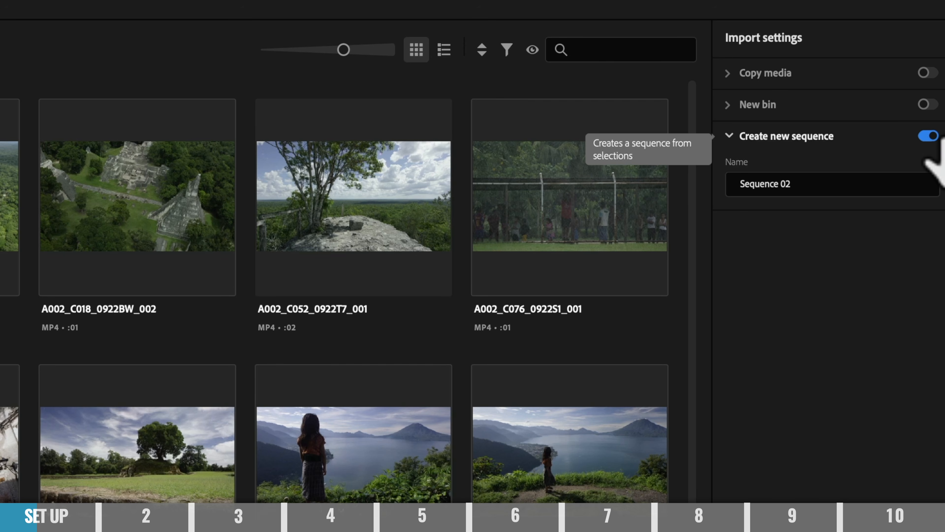
{"action": "left_click", "coordinate": [929, 136]}
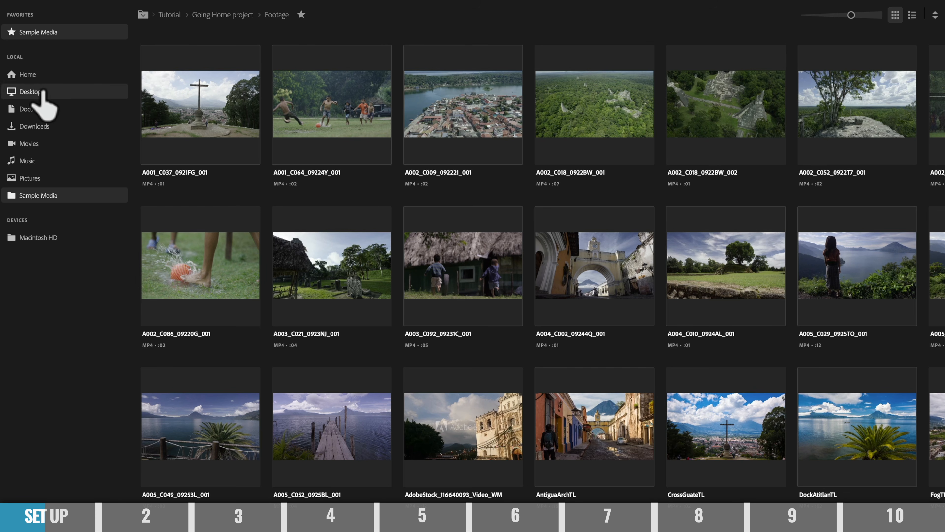
- Browse to the Footage folder inside Video Files on the Desktop and create the project without selecting any media
{"action": "left_click", "coordinate": [41, 91]}
{"action": "double_click", "coordinate": [591, 125]}
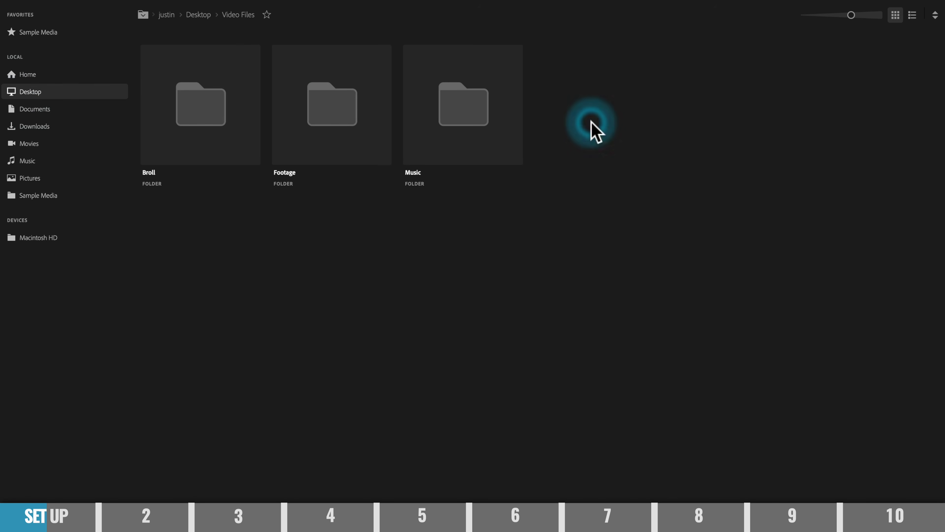
{"action": "double_click", "coordinate": [339, 90]}
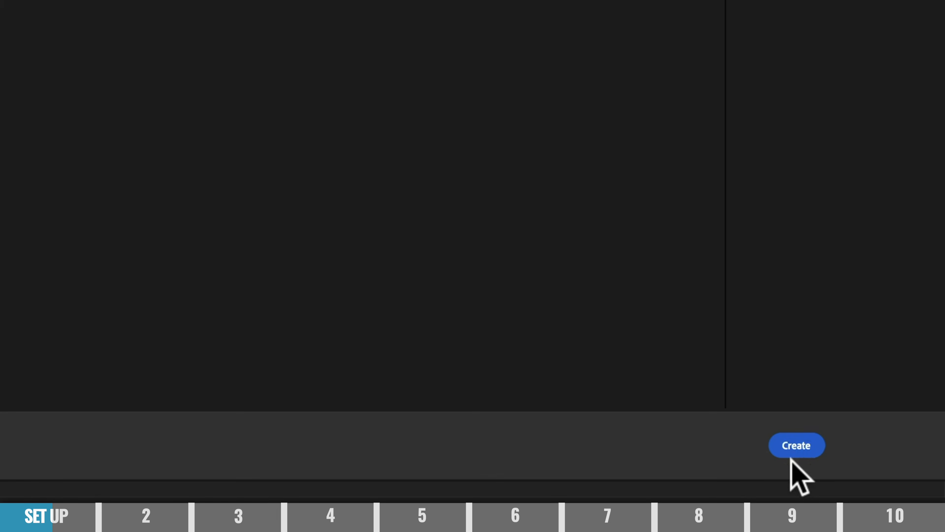
{"action": "left_click", "coordinate": [807, 449]}
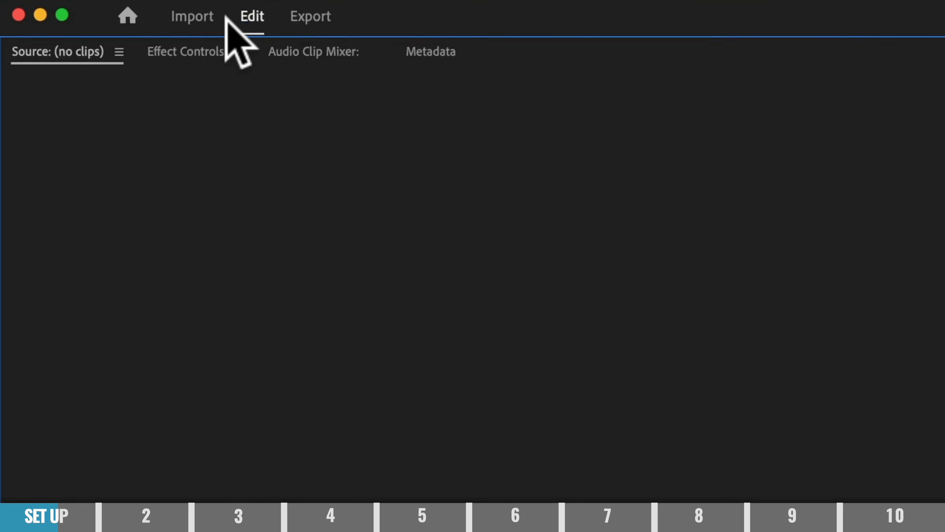
- Look through the Import, Edit and Export workspaces, the media browser and the effects list, ending at the project's contents
{"action": "left_click", "coordinate": [204, 20]}
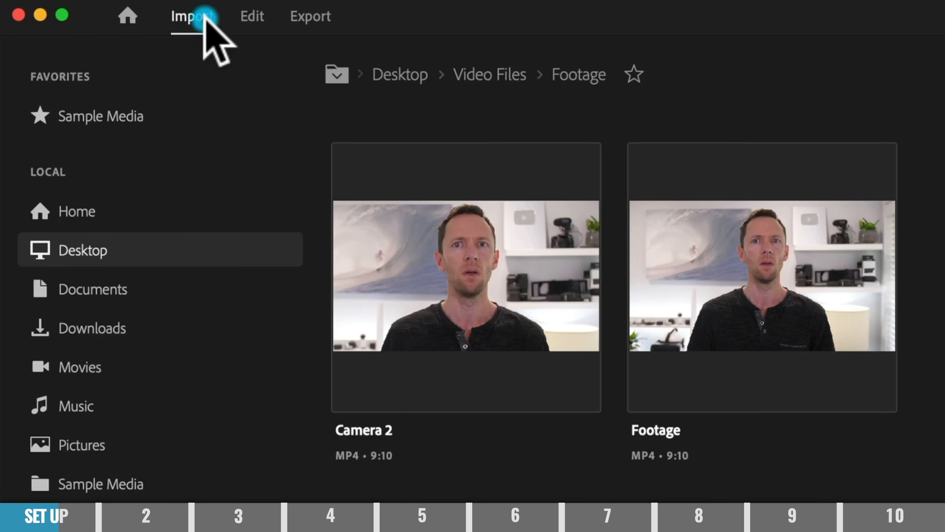
{"action": "left_click", "coordinate": [250, 17]}
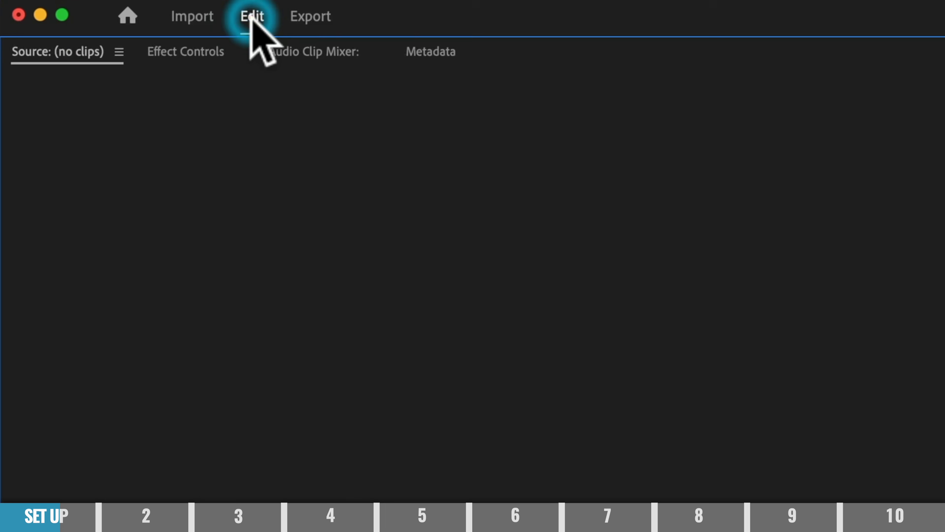
{"action": "left_click", "coordinate": [294, 16]}
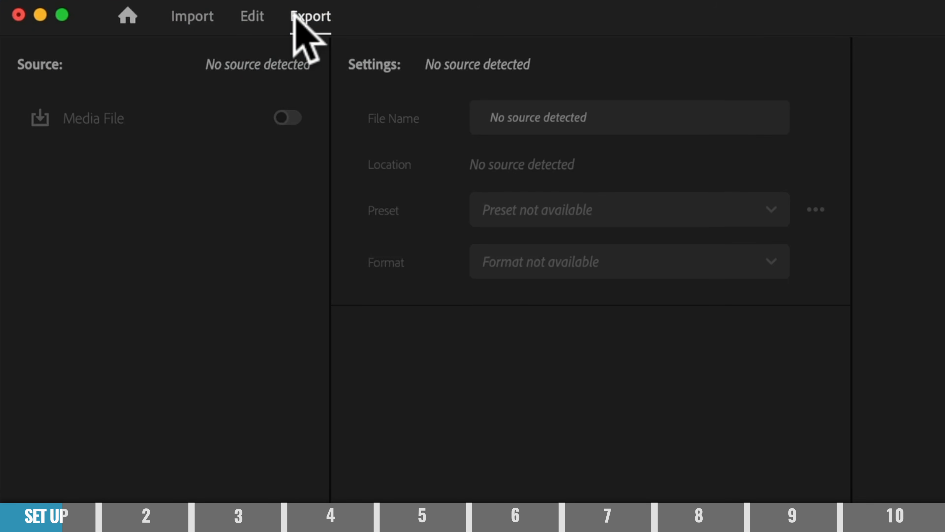
{"action": "left_click", "coordinate": [252, 16]}
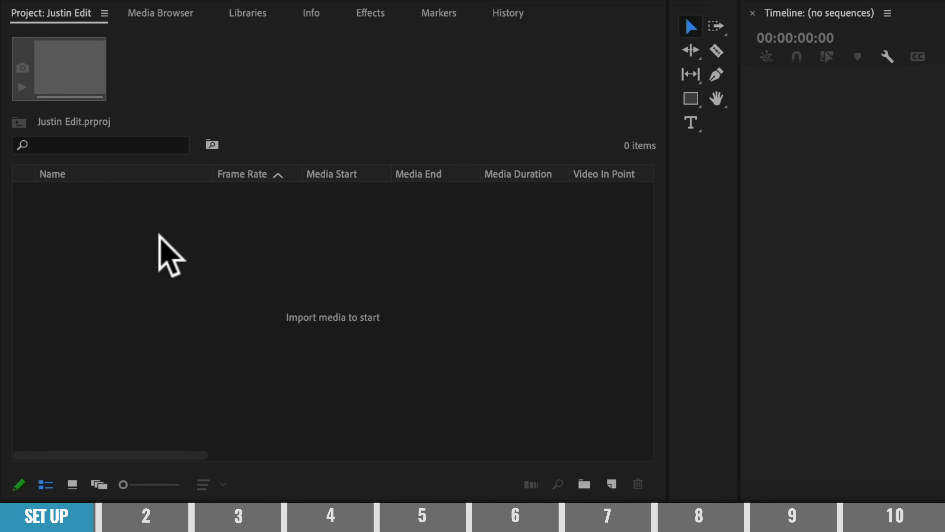
{"action": "left_click", "coordinate": [168, 12]}
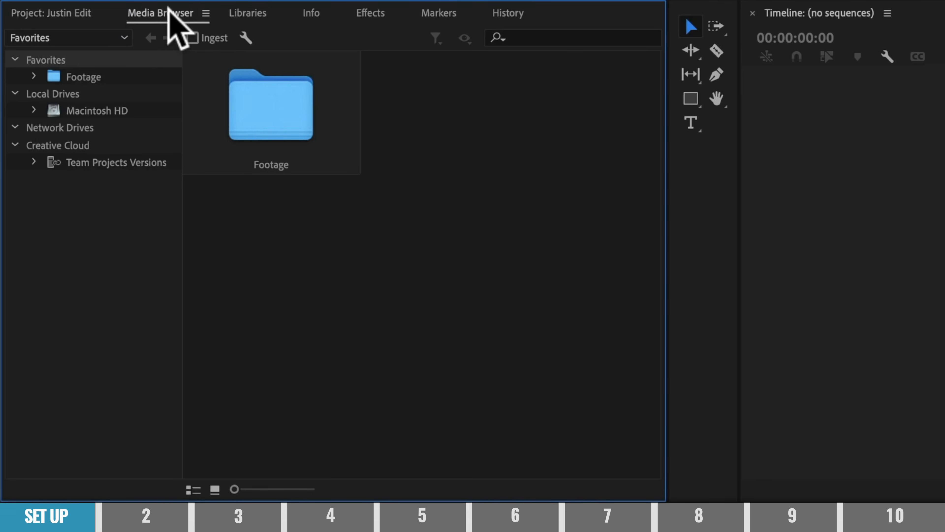
{"action": "left_click", "coordinate": [371, 12]}
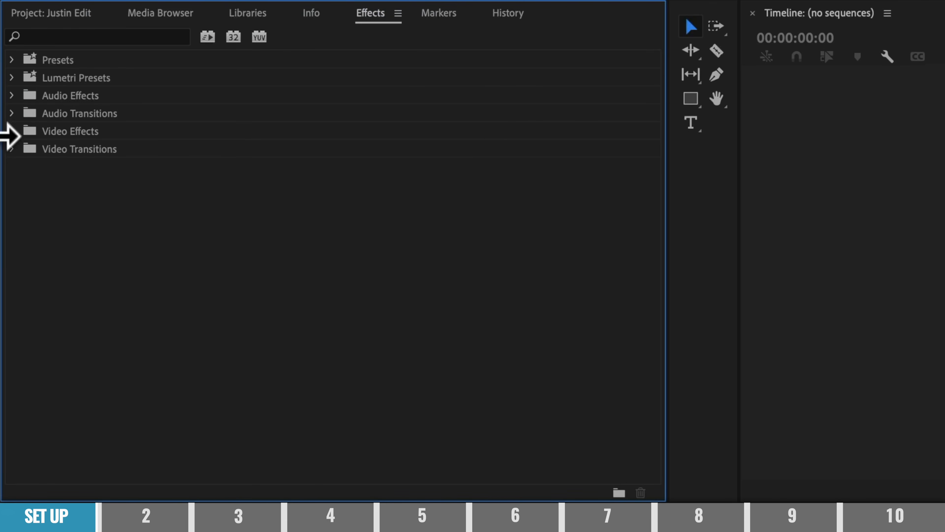
{"action": "left_click", "coordinate": [59, 15]}
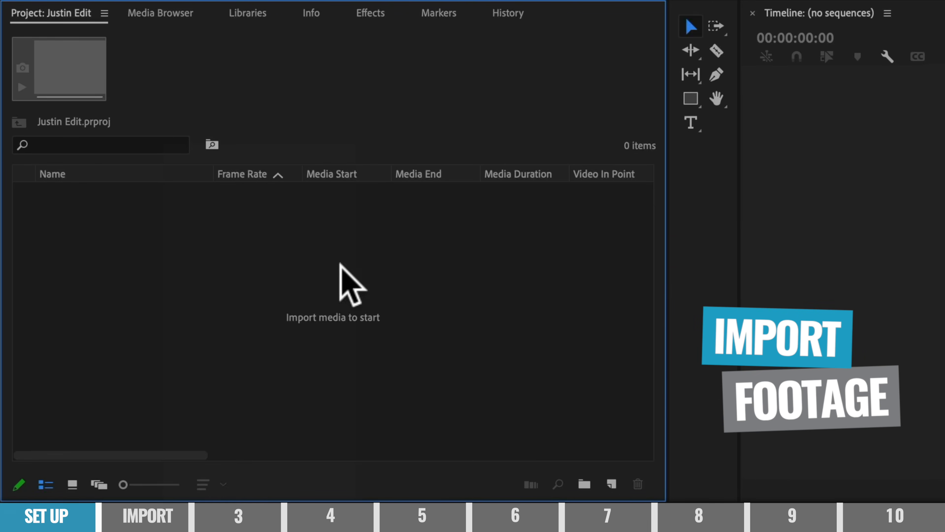
- Import the Video Files folder from the Desktop and expand its bin in the project
{"action": "right_click", "coordinate": [144, 274]}
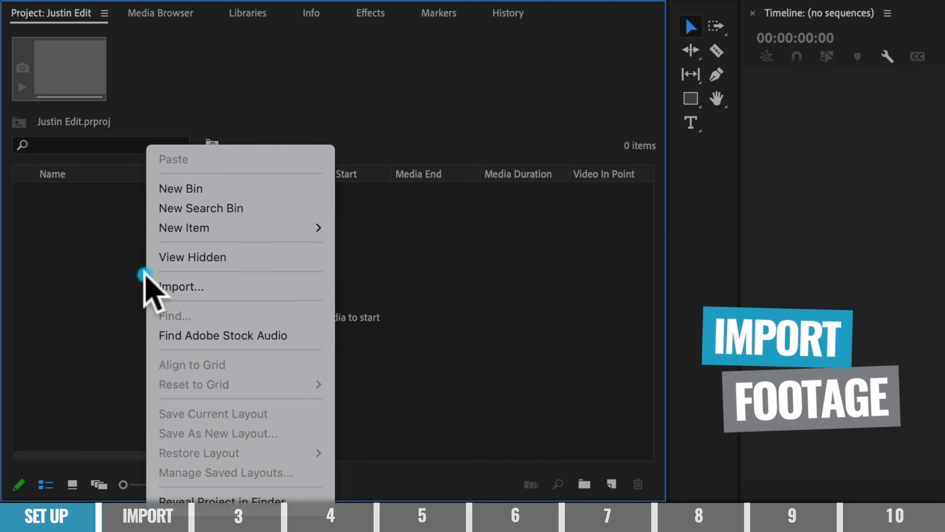
{"action": "left_click", "coordinate": [223, 287]}
{"action": "left_click", "coordinate": [62, 5]}
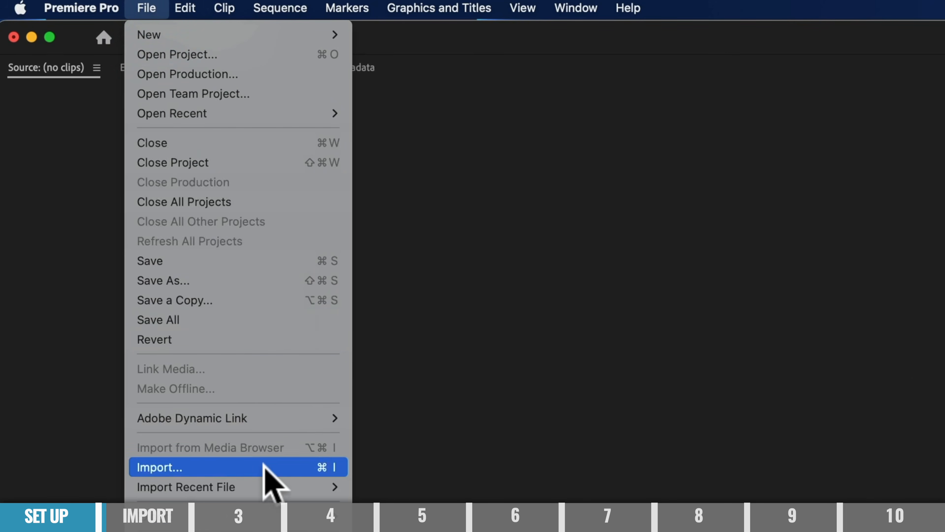
{"action": "left_click", "coordinate": [264, 467]}
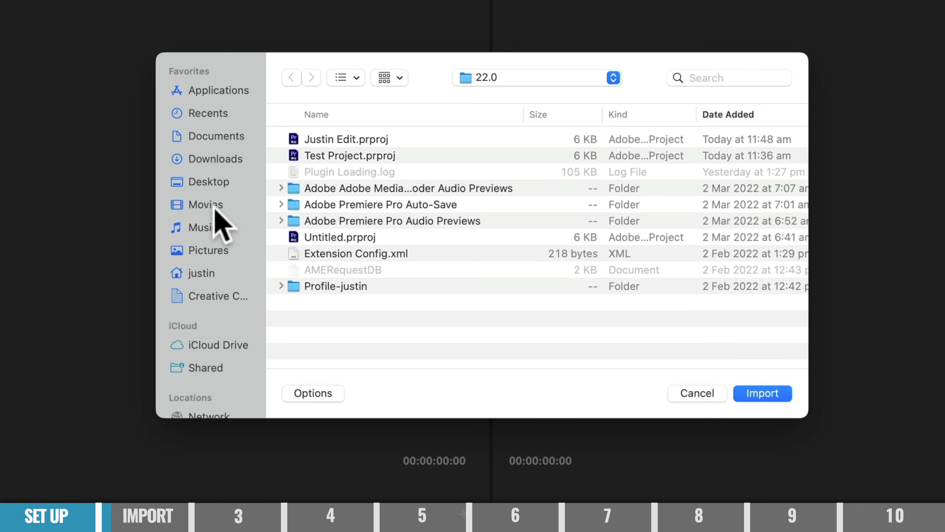
{"action": "left_click", "coordinate": [207, 182]}
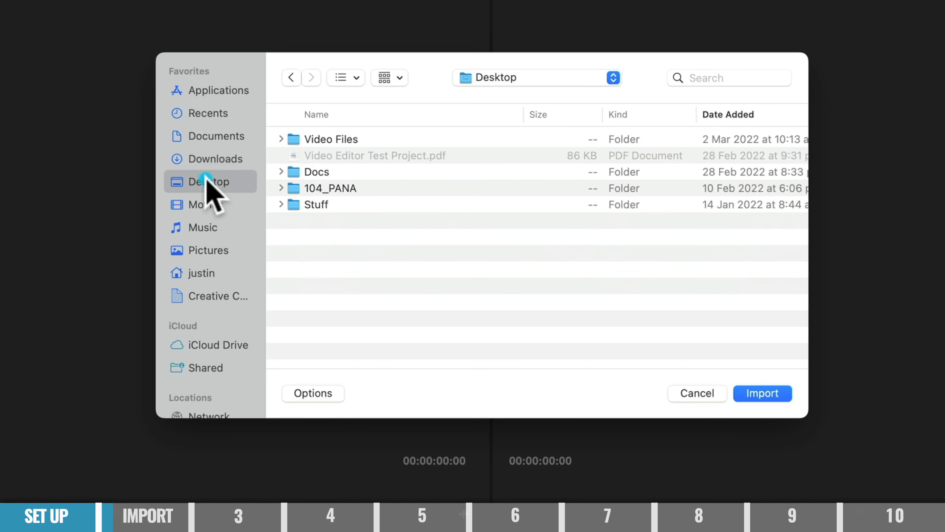
{"action": "double_click", "coordinate": [305, 140]}
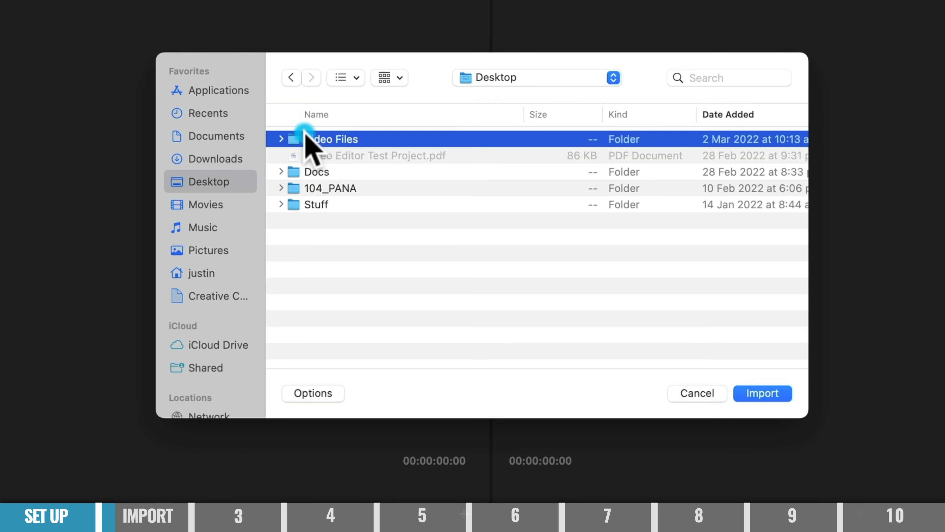
{"action": "left_click", "coordinate": [766, 394]}
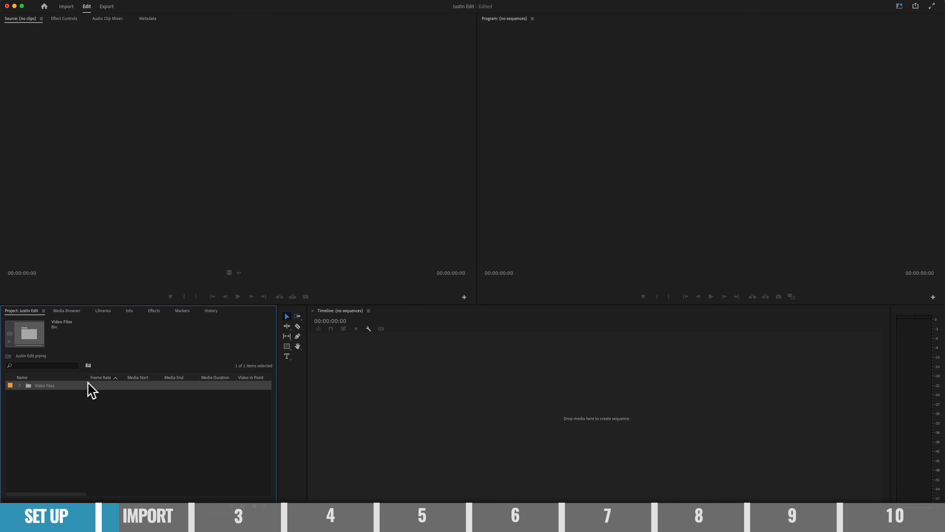
{"action": "left_click", "coordinate": [19, 385]}
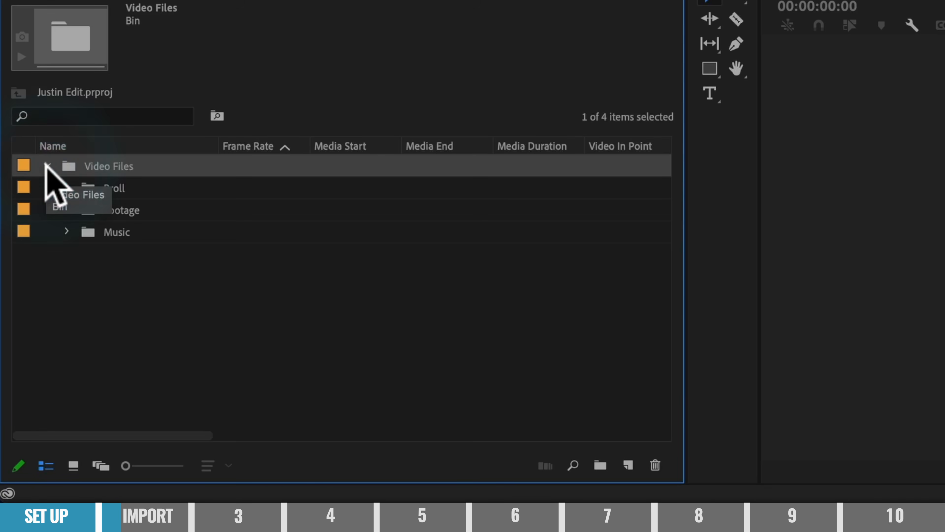
{"action": "left_click", "coordinate": [66, 186]}
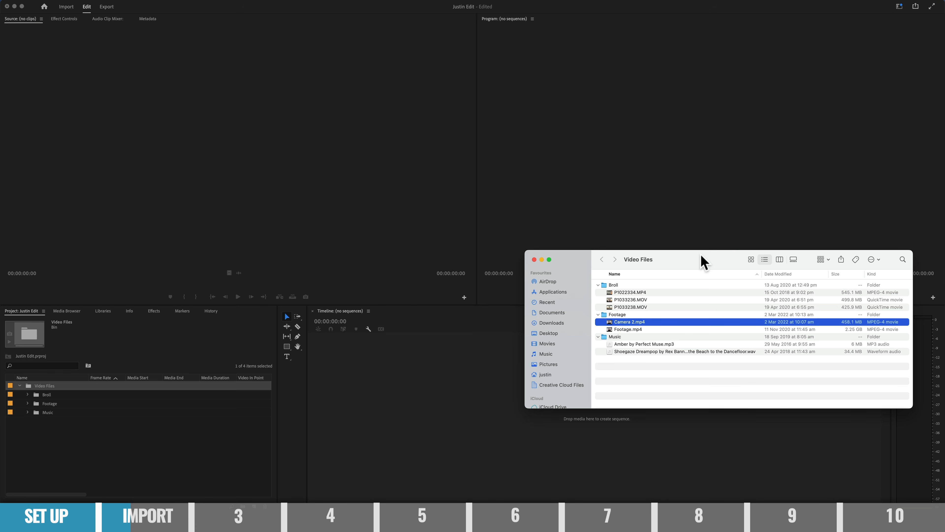
- Select the video and music files in the Finder's Video Files window and return to the project without importing them
{"action": "left_click_drag", "start_coordinate": [648, 372], "coordinate": [629, 291]}
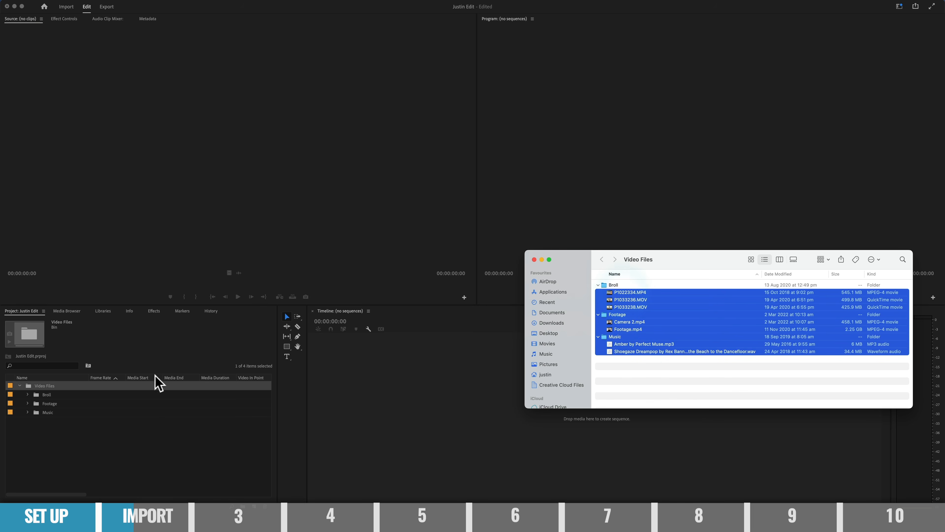
{"action": "left_click", "coordinate": [129, 500]}
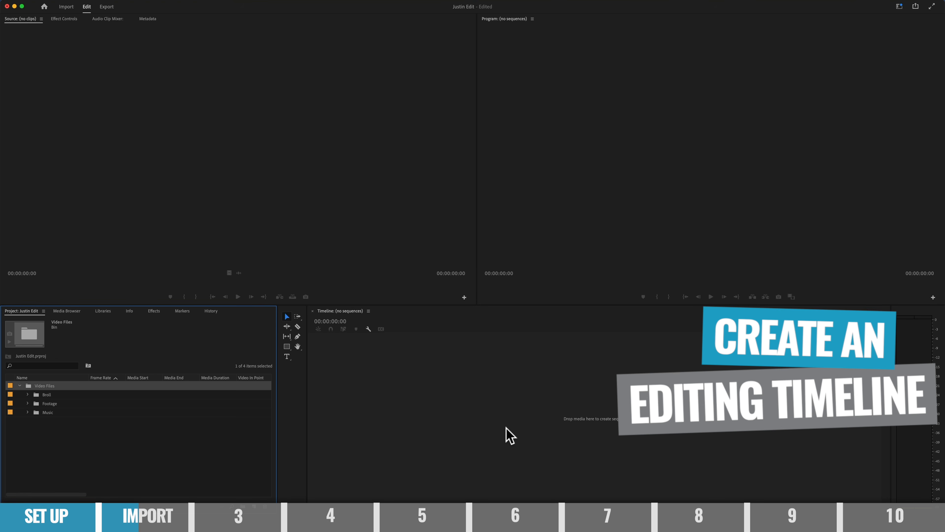
- Create a sequence from Footage.mp4 in the Footage bin by placing the clip in the empty timeline
{"action": "left_click", "coordinate": [28, 403]}
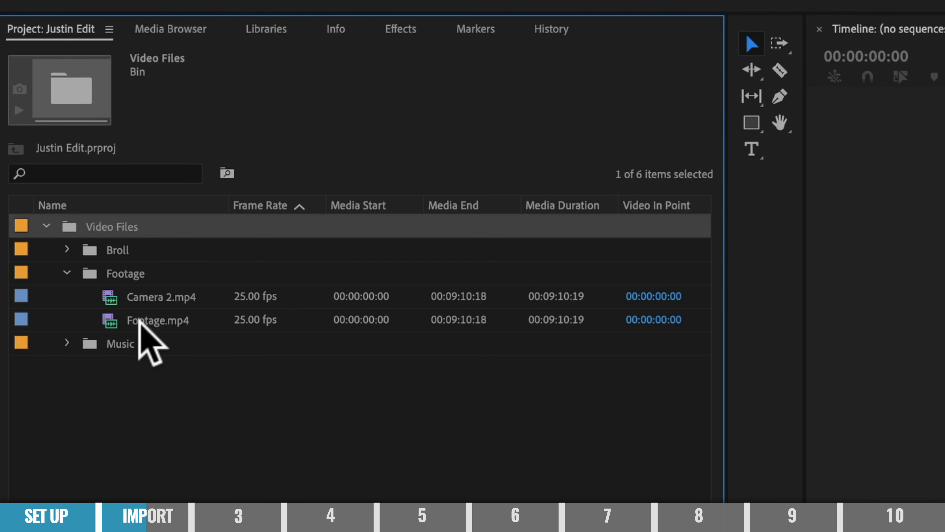
{"action": "left_click", "coordinate": [103, 321]}
{"action": "left_click_drag", "start_coordinate": [109, 320], "coordinate": [511, 264]}
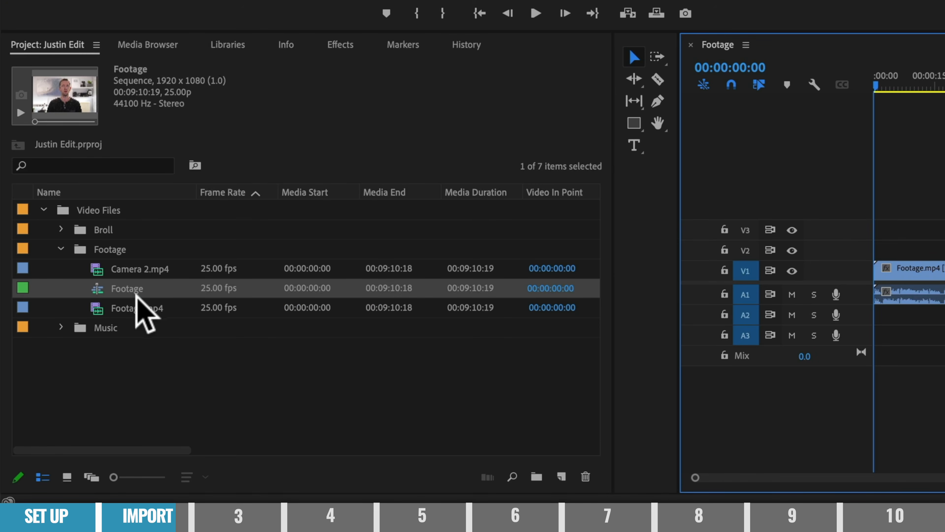
- Rename the new Footage sequence as Edit v1
{"action": "left_click", "coordinate": [50, 422]}
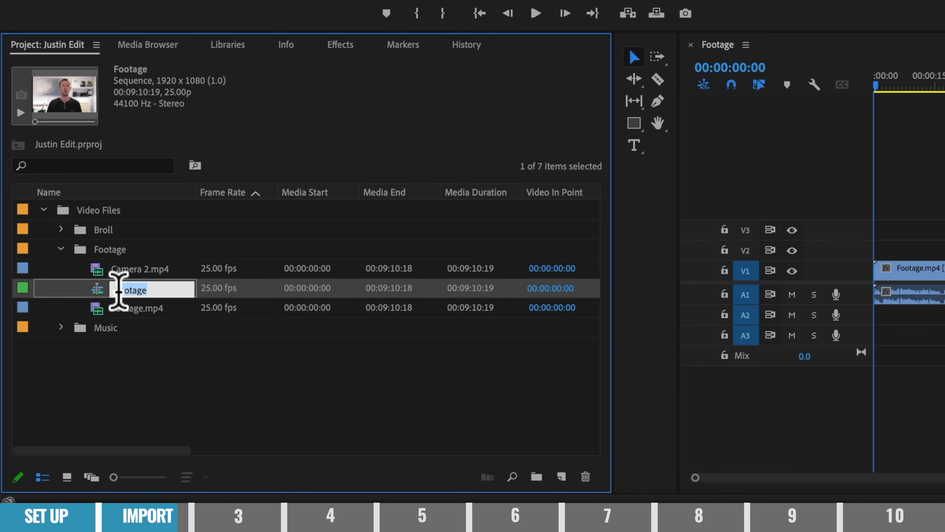
{"action": "type", "text": "Edit v1"}
{"action": "left_click", "coordinate": [108, 375]}
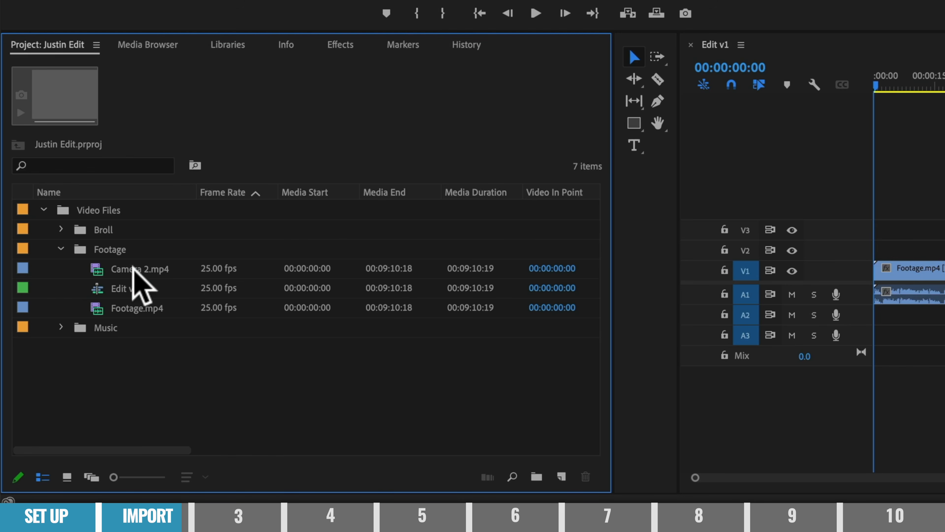
- Move the Edit v1 sequence out of the Footage bin to the project's top level and save the project
{"action": "left_click_drag", "start_coordinate": [103, 297], "coordinate": [67, 357]}
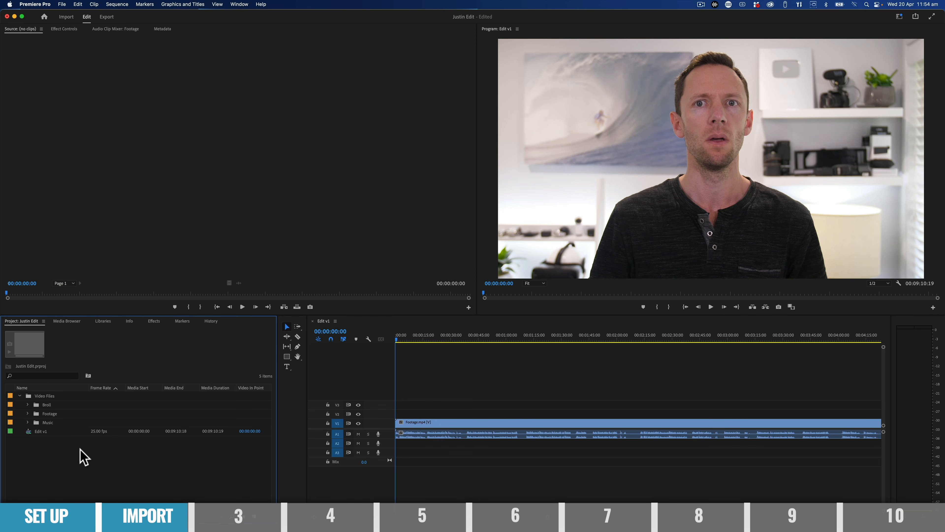
{"action": "left_click", "coordinate": [62, 4]}
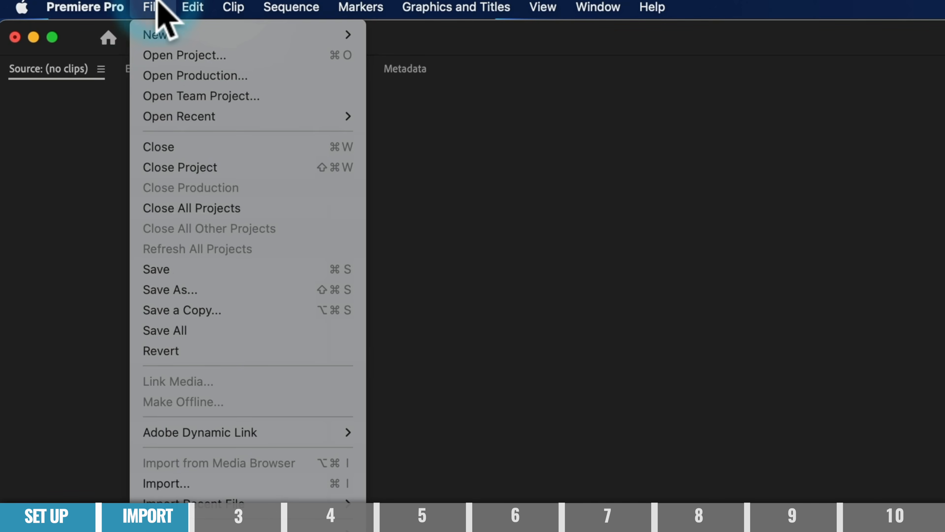
{"action": "left_click", "coordinate": [115, 109]}
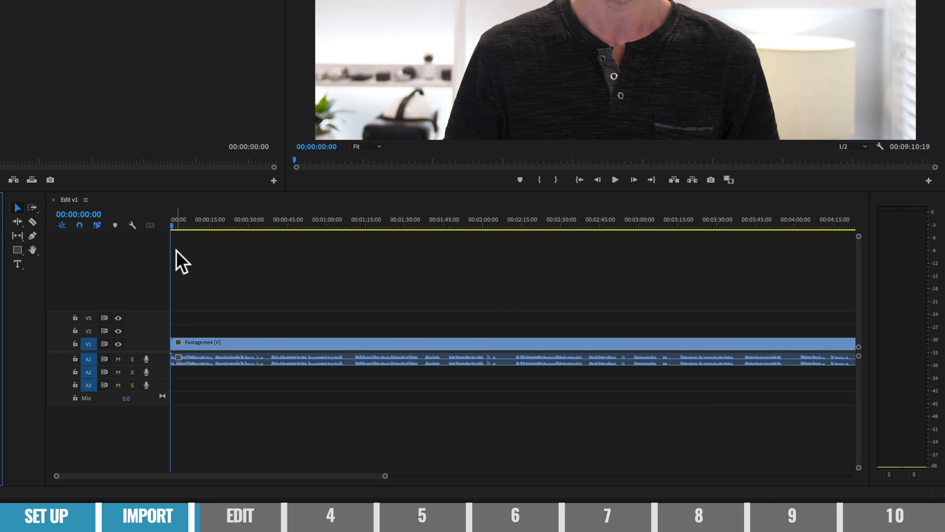
- Zoom in on the start of the Footage.mp4 clip in the Edit v1 timeline down to frame level
{"action": "left_click", "coordinate": [208, 273]}
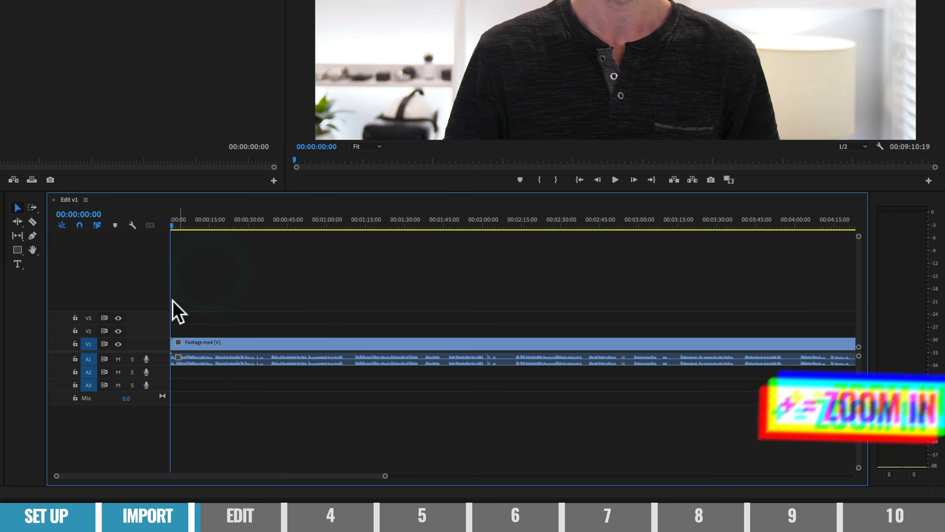
{"action": "key", "text": "equal"}
{"action": "key", "text": "equal"}
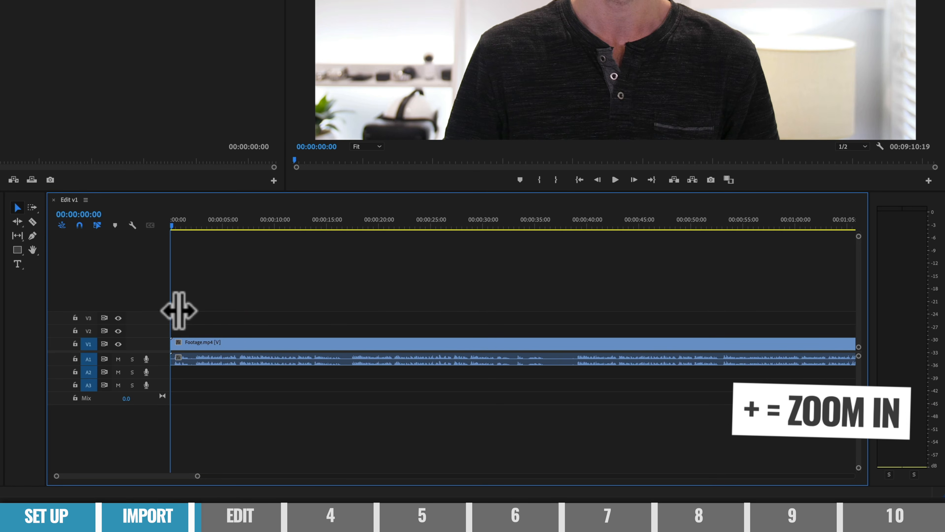
{"action": "key", "text": "equal"}
{"action": "key", "text": "equal"}
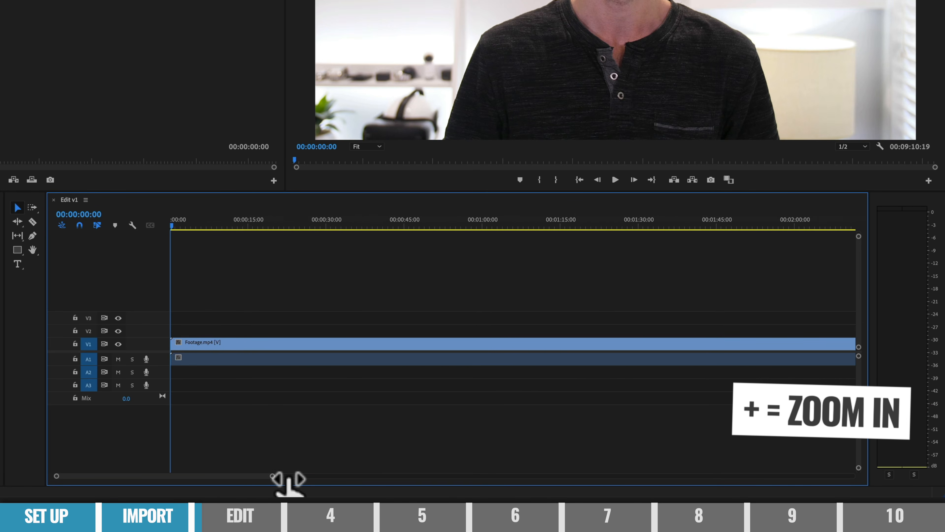
{"action": "key", "text": "equal"}
{"action": "key", "text": "equal"}
{"action": "key", "text": "equal"}
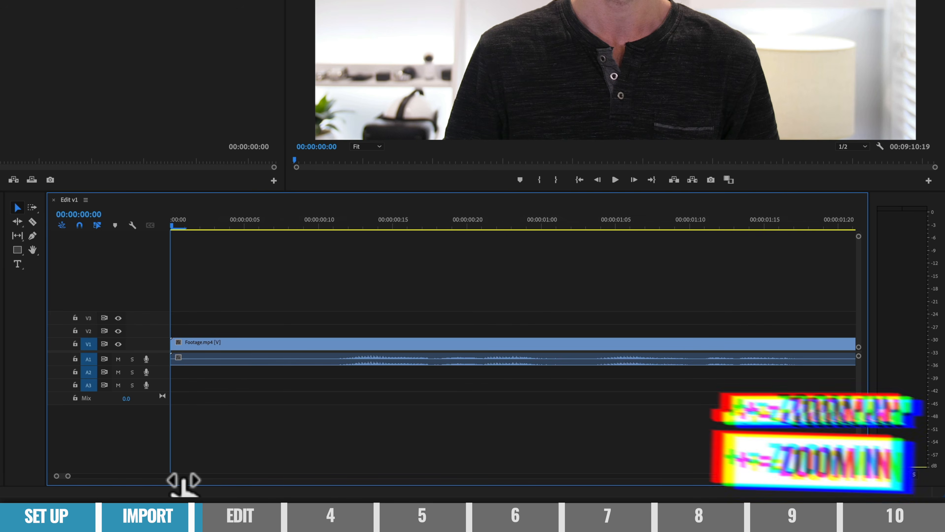
- Turn the V1 video track's output off and back on
{"action": "key", "text": "minus"}
{"action": "key", "text": "minus"}
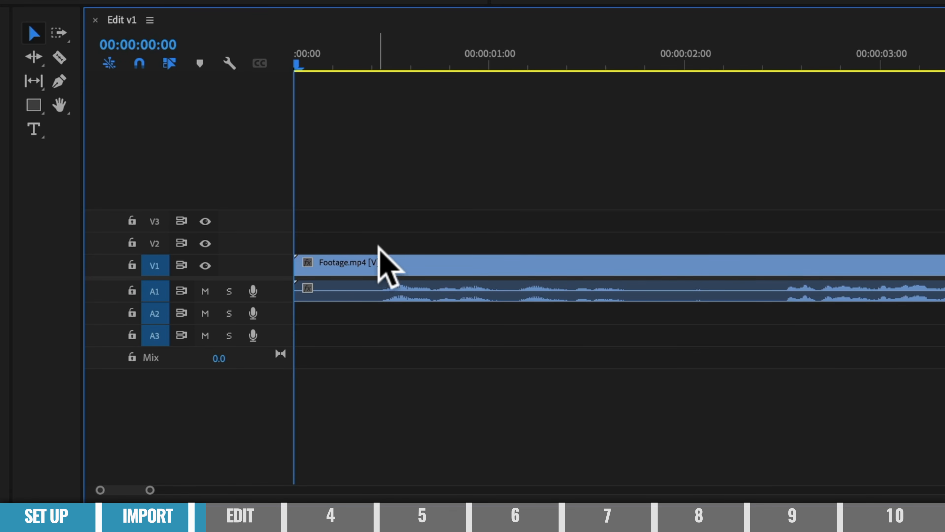
{"action": "mouse_move", "coordinate": [378, 258]}
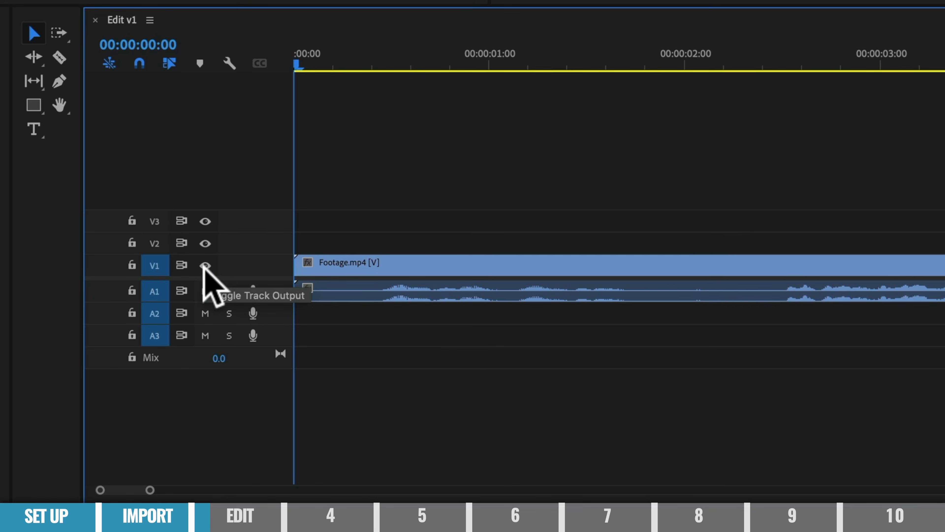
{"action": "left_click", "coordinate": [206, 264]}
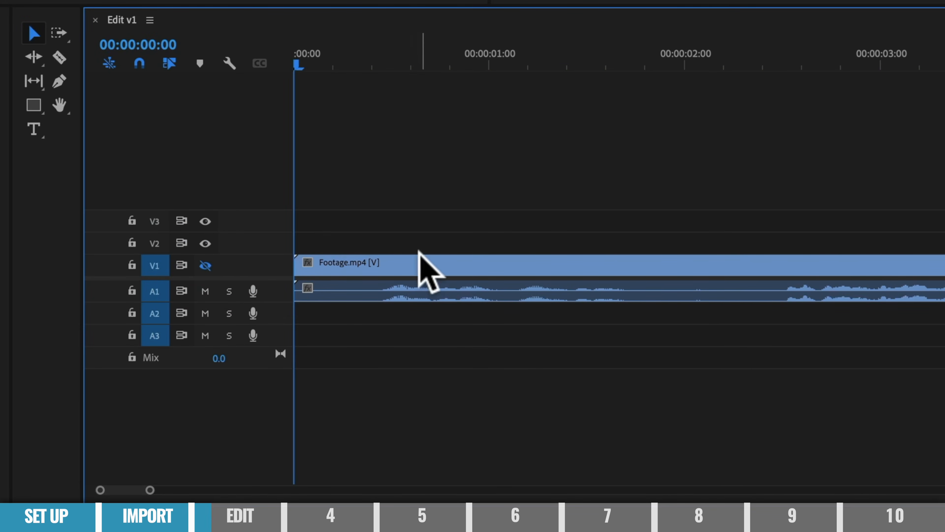
{"action": "left_click", "coordinate": [205, 265]}
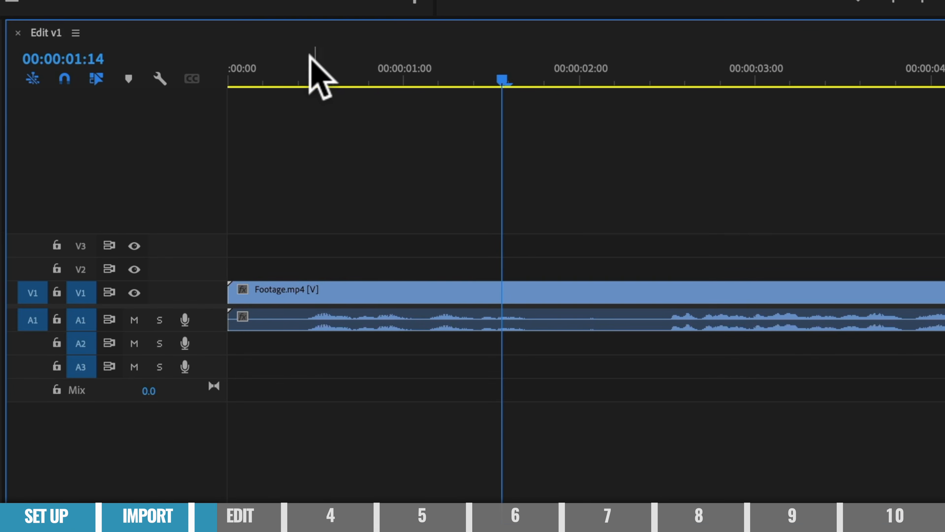
- Trim the start of the Footage.mp4 clip to 00:00:02:10 and move the trimmed clip to the start of the timeline
{"action": "left_click_drag", "start_coordinate": [285, 70], "coordinate": [652, 127]}
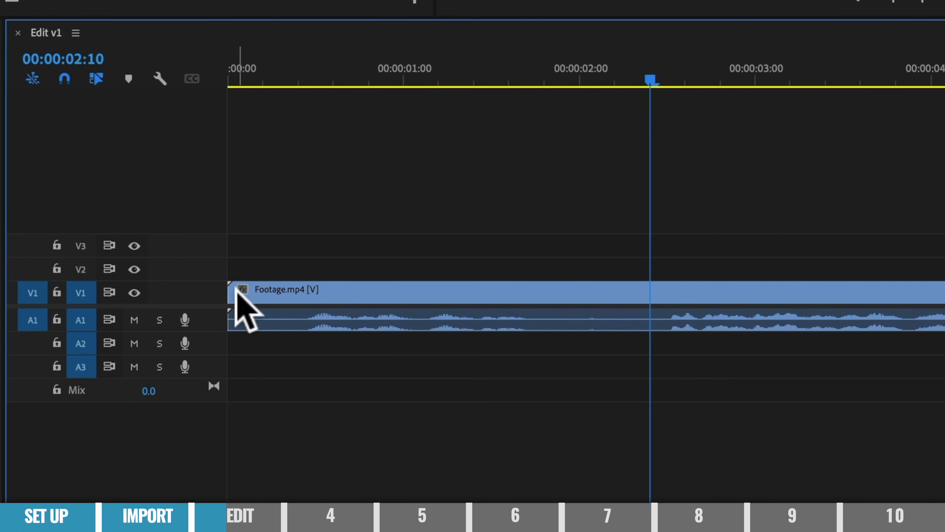
{"action": "left_click", "coordinate": [253, 304]}
{"action": "left_click_drag", "start_coordinate": [253, 304], "coordinate": [655, 320]}
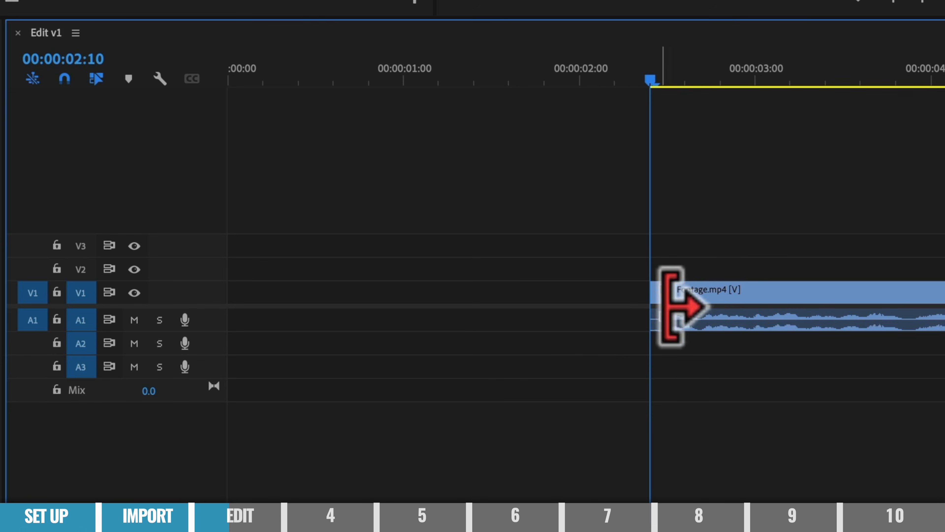
{"action": "left_click_drag", "start_coordinate": [509, 79], "coordinate": [474, 86]}
{"action": "left_click_drag", "start_coordinate": [814, 286], "coordinate": [360, 286]}
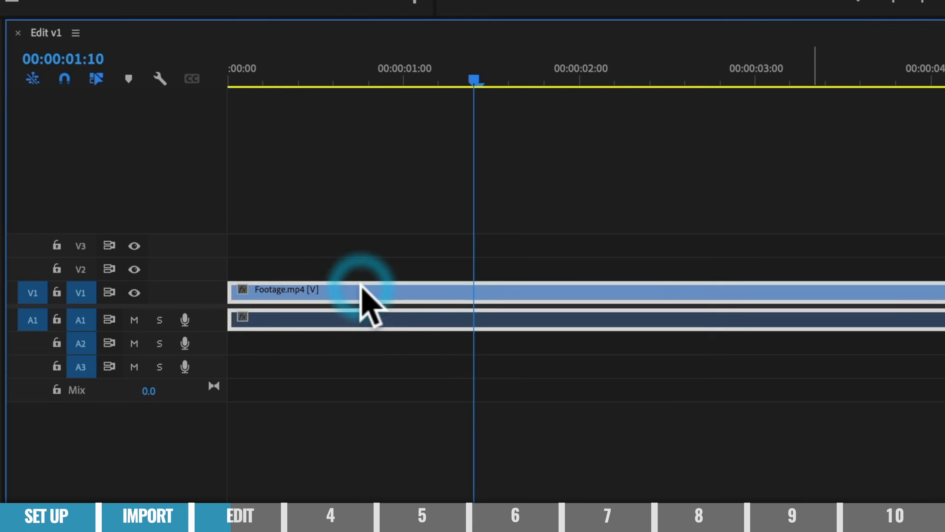
{"action": "left_click_drag", "start_coordinate": [242, 76], "coordinate": [182, 79]}
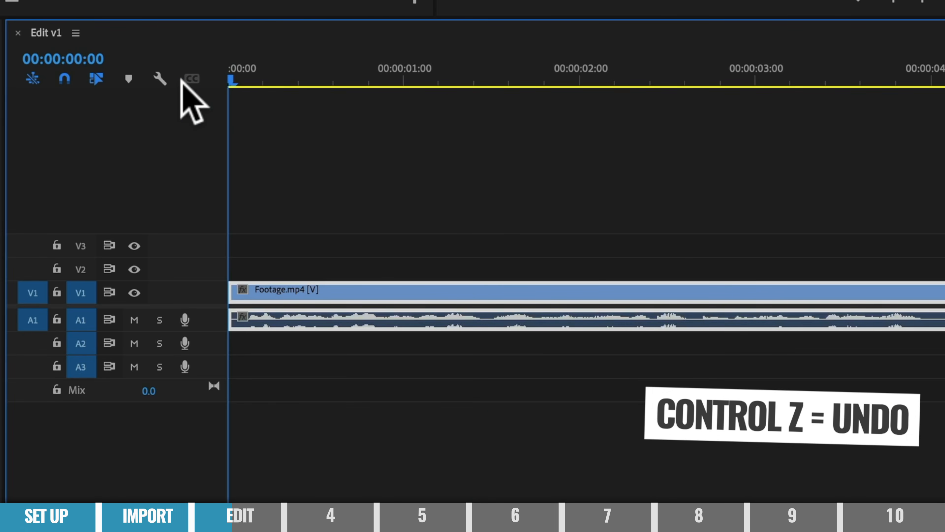
- Undo the trim and move of the Footage.mp4 clip, and split the clip at 00:00:02:11, just before the second phrase
{"action": "key", "text": "ctrl+z"}
{"action": "key", "text": "ctrl+shift+z"}
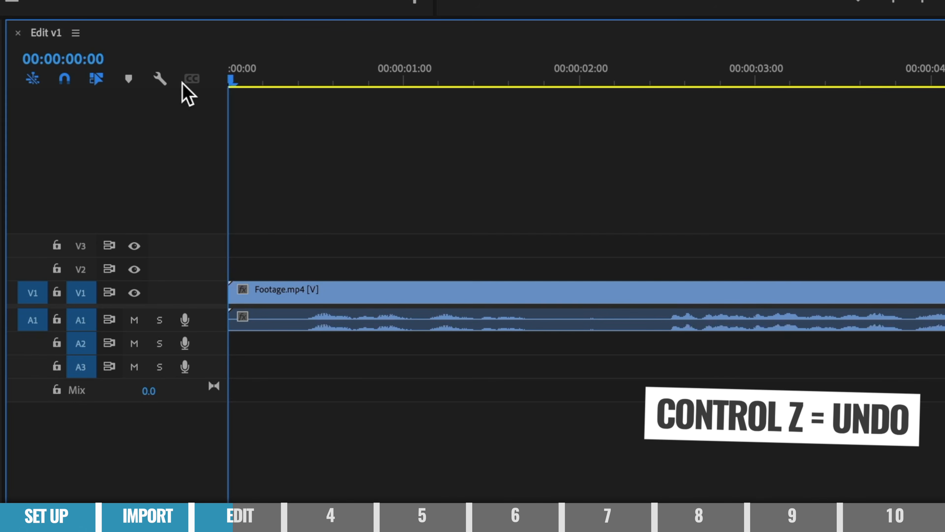
{"action": "mouse_move", "coordinate": [641, 76]}
{"action": "left_mouse_down"}
{"action": "mouse_move", "coordinate": [669, 73]}
{"action": "mouse_move", "coordinate": [658, 73]}
{"action": "left_mouse_up"}
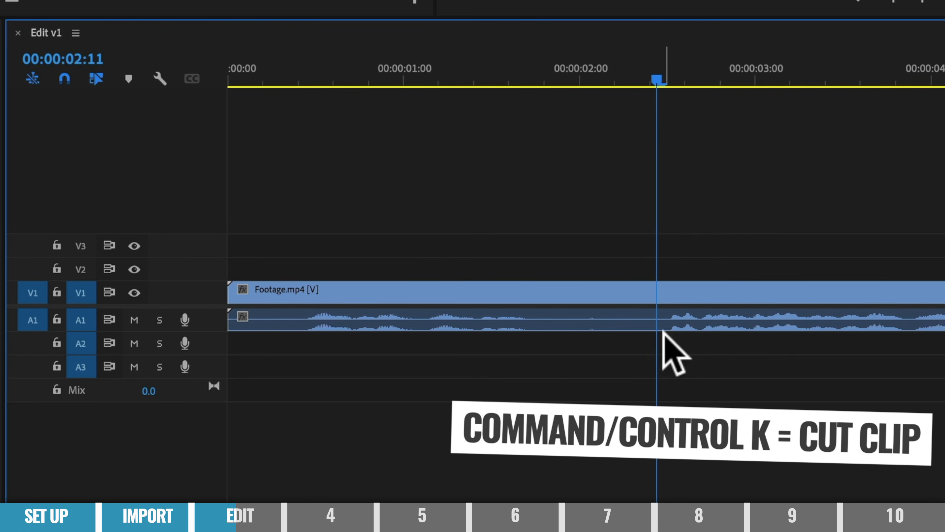
{"action": "key", "text": "ctrl+k"}
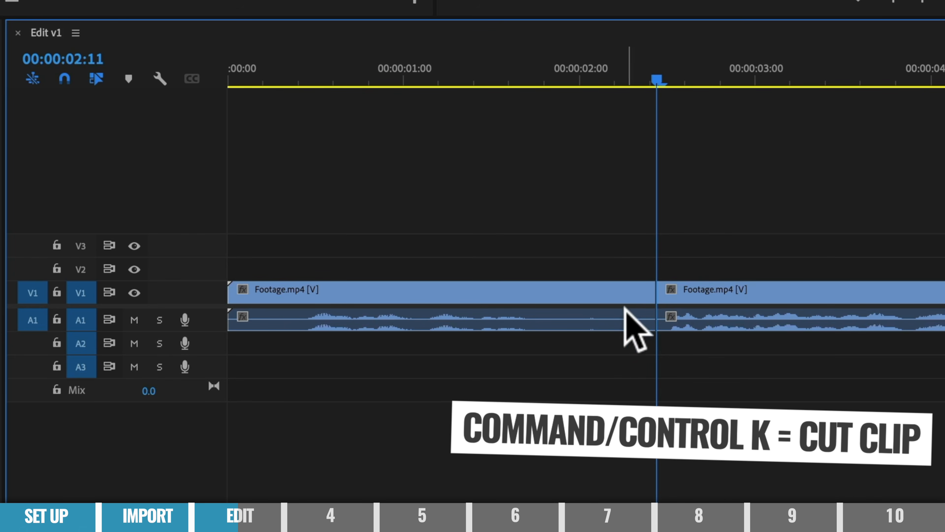
- Delete the clip piece before the 00:00:02:11 cut without closing the gap, and undo that deletion
{"action": "left_click", "coordinate": [575, 297]}
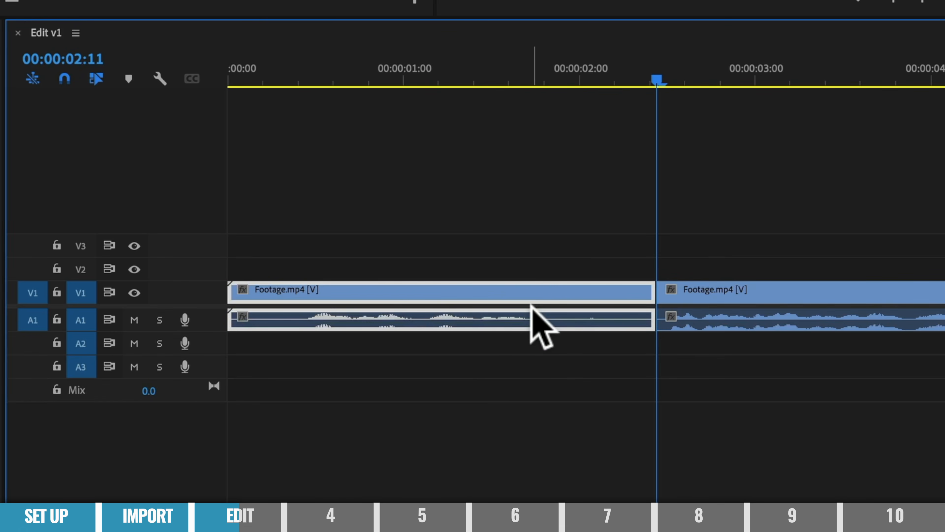
{"action": "key", "text": "Delete"}
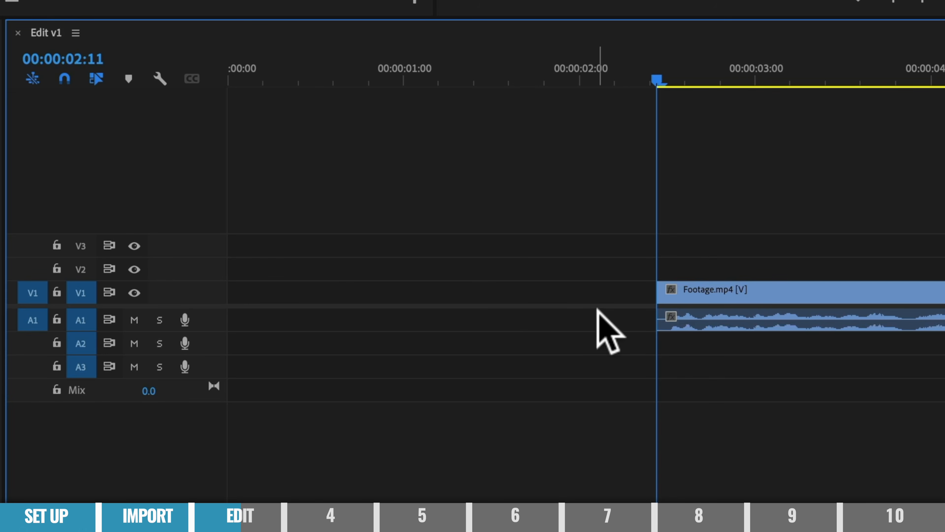
{"action": "key", "text": "ctrl+z"}
{"action": "left_click", "coordinate": [707, 297]}
{"action": "left_click", "coordinate": [599, 308]}
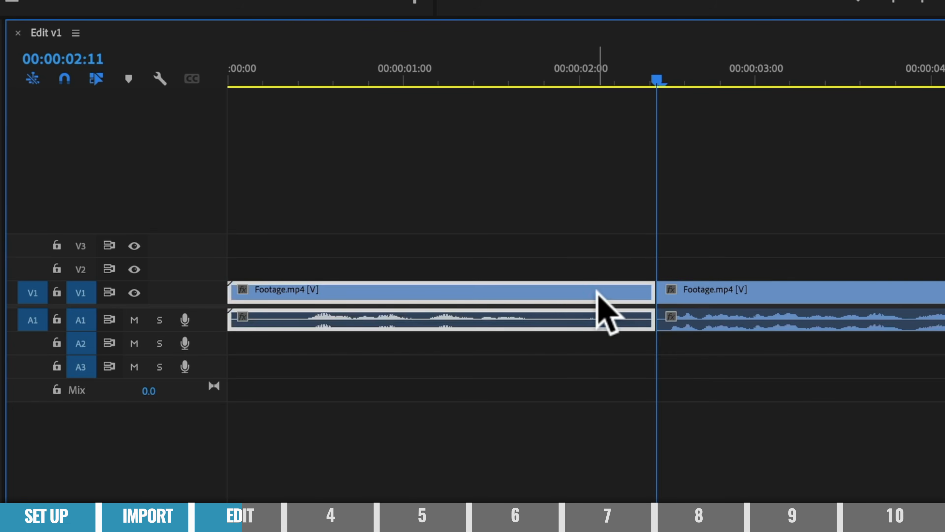
- Ripple delete the first clip piece, from the timeline start up to the cut at 00:00:02:11
{"action": "left_click", "coordinate": [695, 303]}
{"action": "key", "text": "Home"}
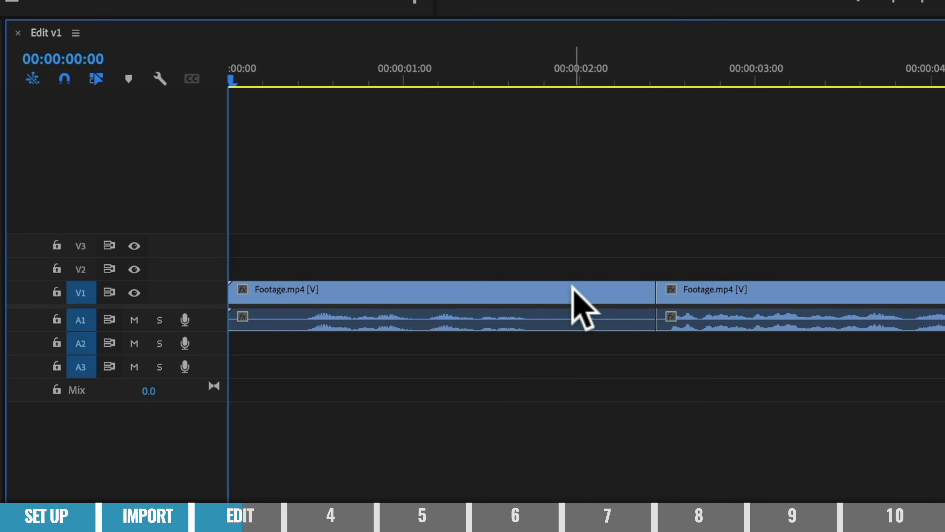
{"action": "left_click", "coordinate": [574, 290]}
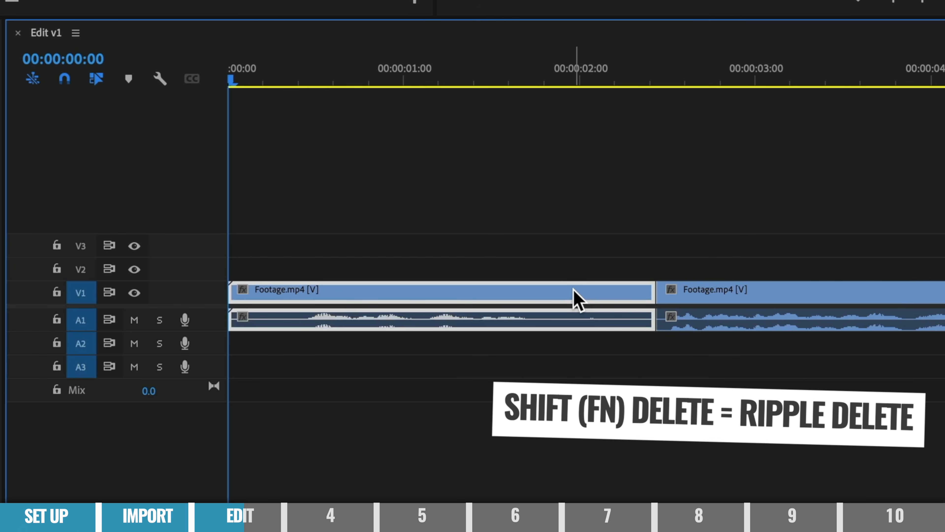
{"action": "key", "text": "shift+Delete"}
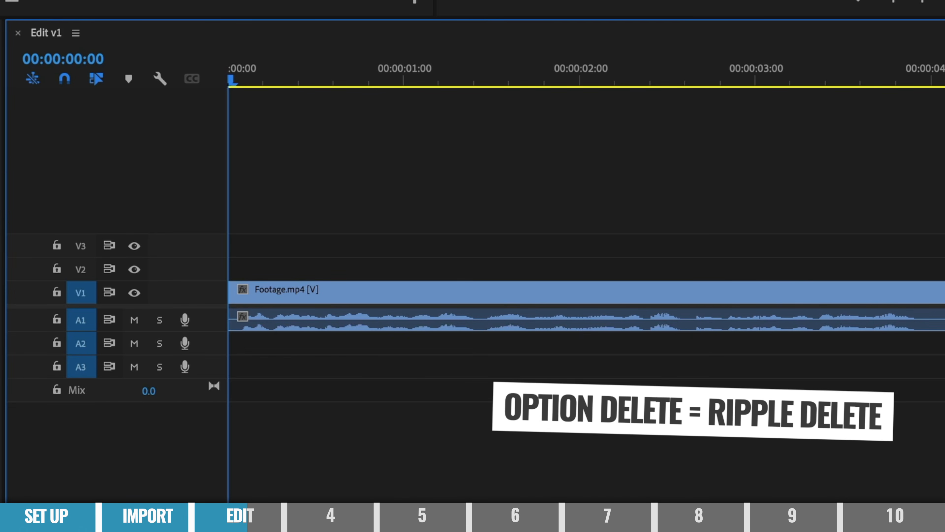
- Ripple trim the end of the Footage.mp4 clip to about 00:08:59:00, just after the last spoken words
{"action": "key", "text": "minus"}
{"action": "key", "text": "minus"}
{"action": "key", "text": "minus"}
{"action": "key", "text": "minus"}
{"action": "key", "text": "minus"}
{"action": "key", "text": "minus"}
{"action": "key", "text": "minus"}
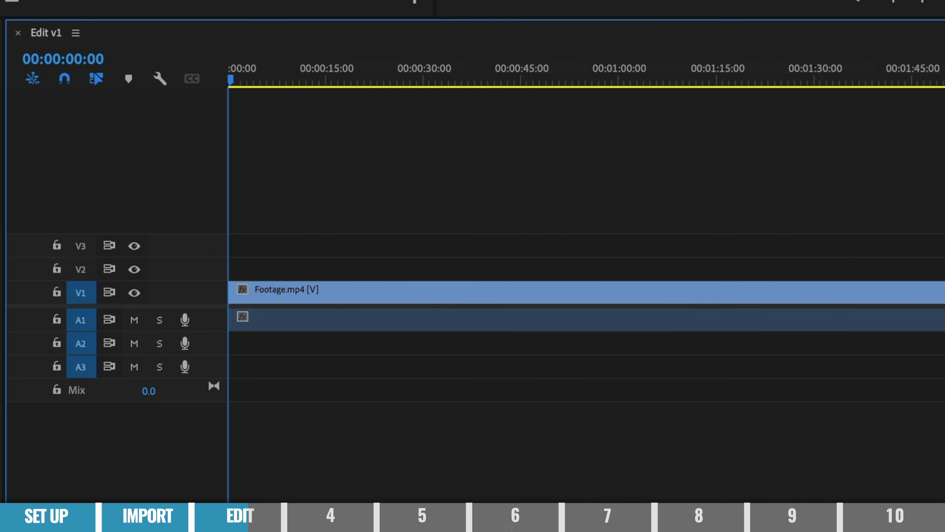
{"action": "left_click_drag", "start_coordinate": [502, 522], "coordinate": [939, 522]}
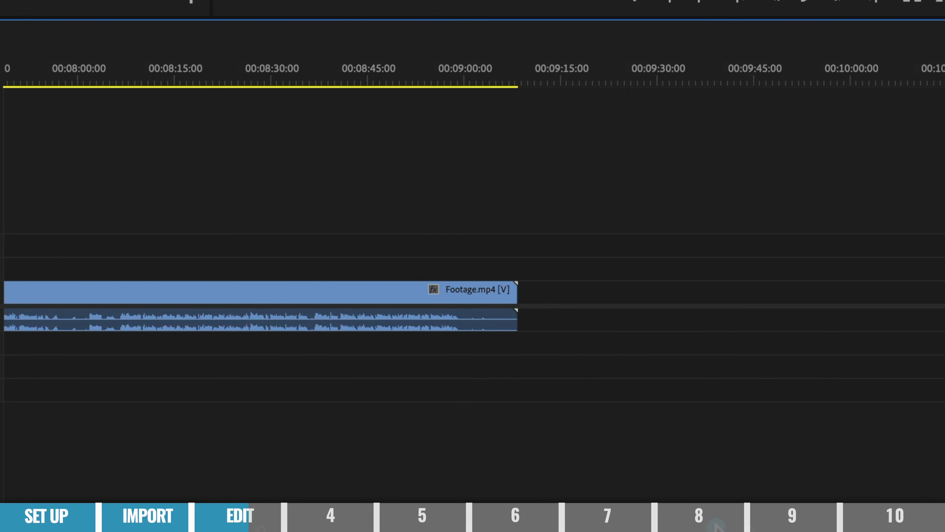
{"action": "left_click", "coordinate": [458, 79]}
{"action": "key", "text": "equal"}
{"action": "key", "text": "equal"}
{"action": "key", "text": "equal"}
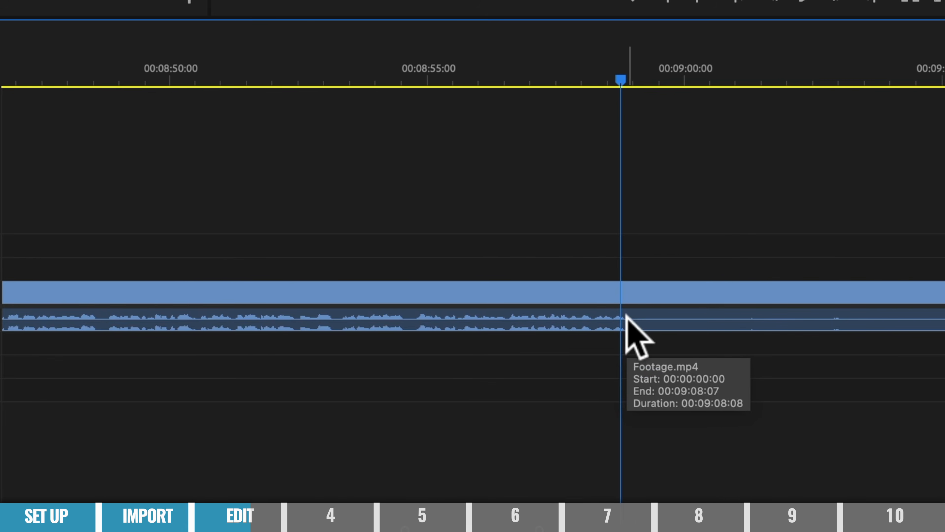
{"action": "scroll", "coordinate": [629, 337], "scroll_direction": "right", "scroll_amount": 5}
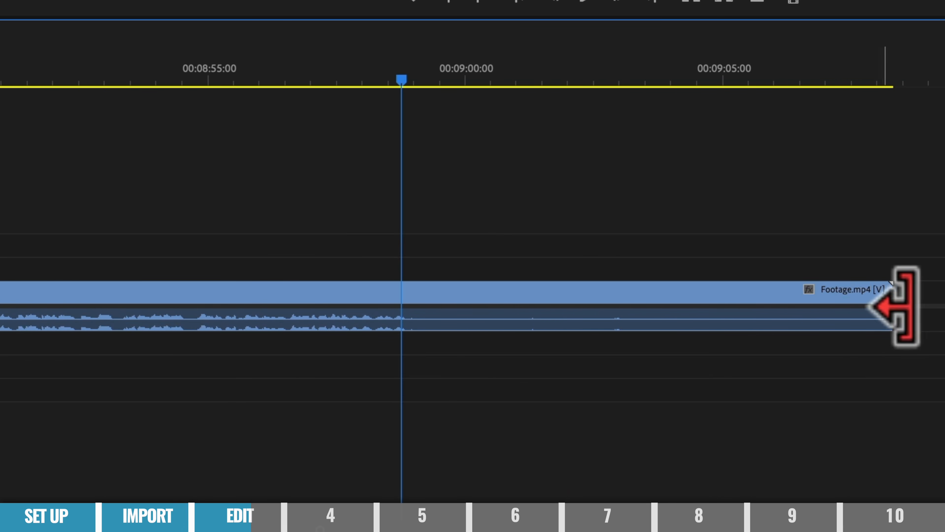
{"action": "left_click_drag", "start_coordinate": [901, 309], "coordinate": [900, 371]}
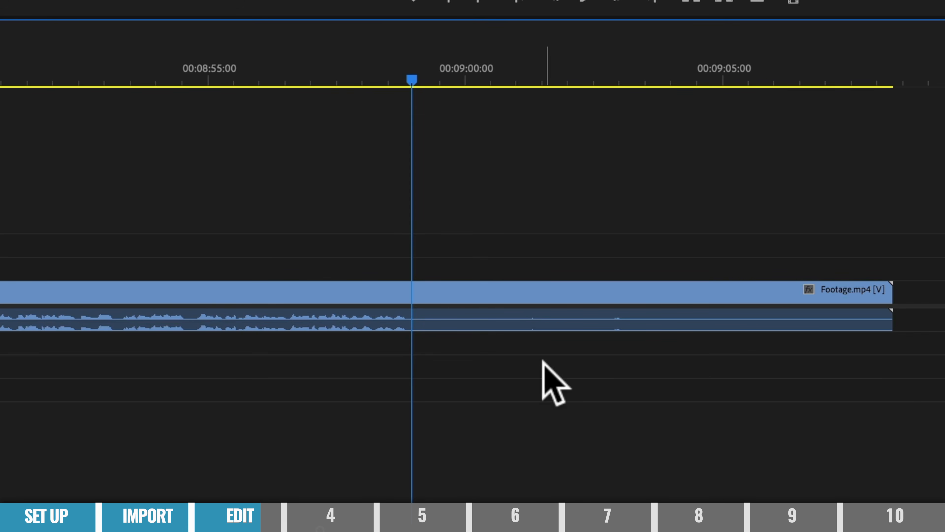
{"action": "key", "text": "w"}
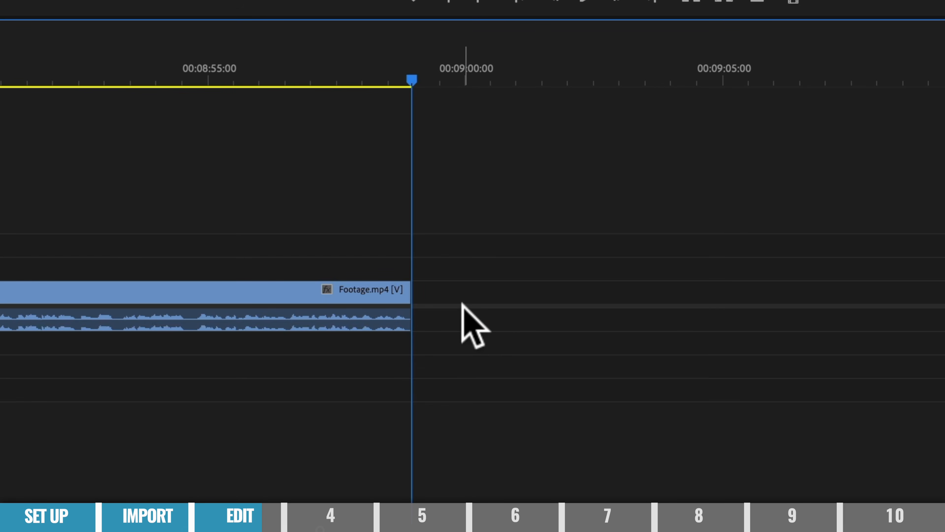
- Remove the section between about 00:08:36:17 and 00:08:40:18 by splitting the clip and ripple trimming the second piece's start
{"action": "scroll", "coordinate": [461, 303], "scroll_direction": "left", "scroll_amount": 5}
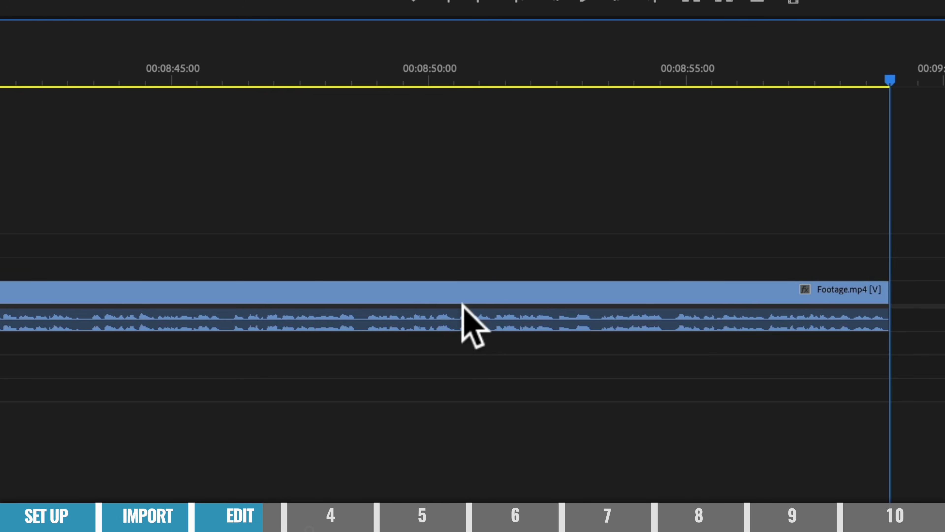
{"action": "scroll", "coordinate": [461, 303], "scroll_direction": "left", "scroll_amount": 8}
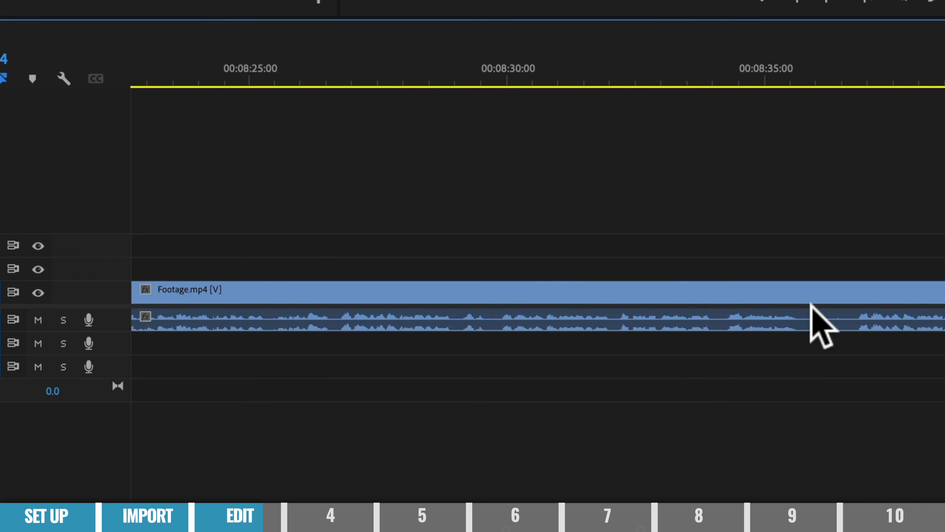
{"action": "scroll", "coordinate": [842, 302], "scroll_direction": "right", "scroll_amount": 6}
{"action": "mouse_move", "coordinate": [298, 80]}
{"action": "left_mouse_down"}
{"action": "mouse_move", "coordinate": [333, 74]}
{"action": "mouse_move", "coordinate": [289, 81]}
{"action": "left_mouse_up"}
{"action": "key", "text": "ctrl+k"}
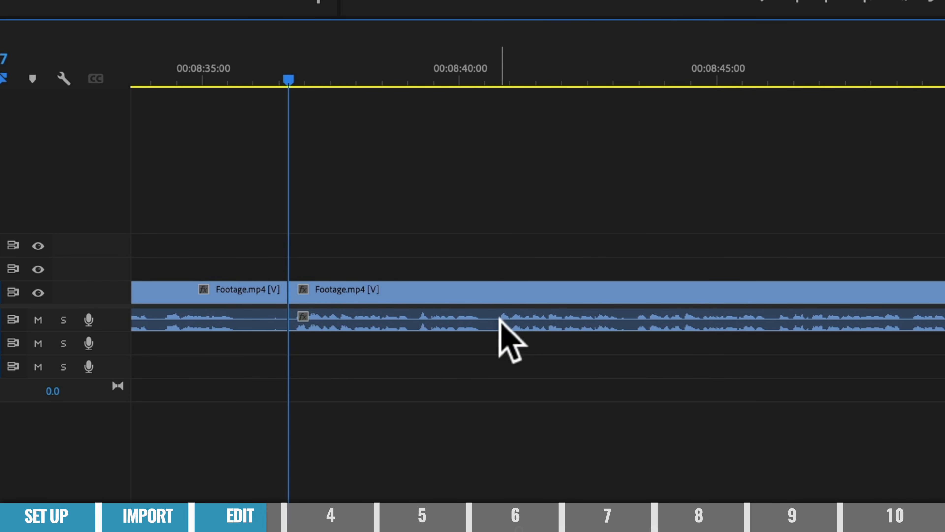
{"action": "mouse_move", "coordinate": [480, 80]}
{"action": "left_mouse_down"}
{"action": "mouse_move", "coordinate": [495, 70]}
{"action": "mouse_move", "coordinate": [498, 80]}
{"action": "left_mouse_up"}
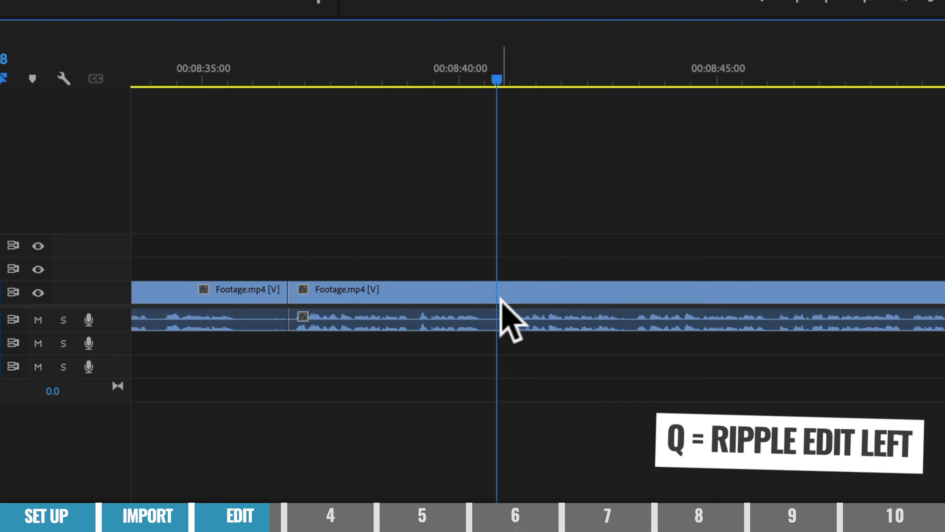
{"action": "key", "text": "q"}
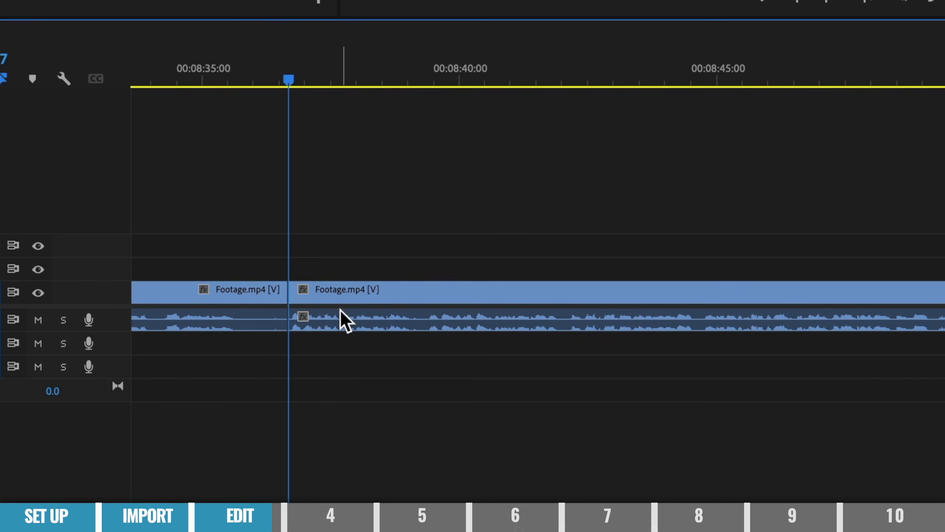
- Split the footage and ripple trim away unwanted sections, working back from about 00:08:33 to 00:07:04
{"action": "scroll", "coordinate": [340, 309], "scroll_direction": "up", "scroll_amount": 10}
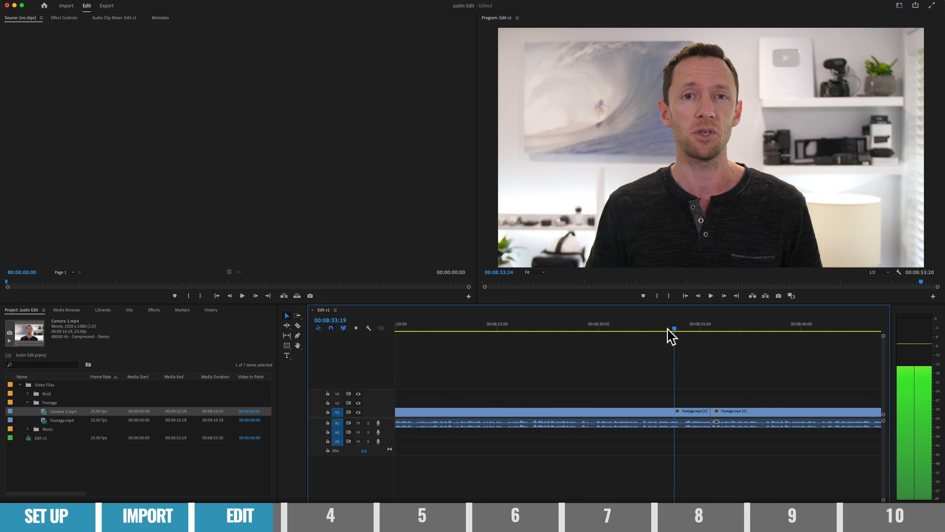
{"action": "key", "text": "minus"}
{"action": "key", "text": "minus"}
{"action": "left_click_drag", "start_coordinate": [667, 325], "coordinate": [585, 324]}
{"action": "key", "text": "super+k"}
{"action": "left_click_drag", "start_coordinate": [586, 324], "coordinate": [523, 325]}
{"action": "key", "text": "w"}
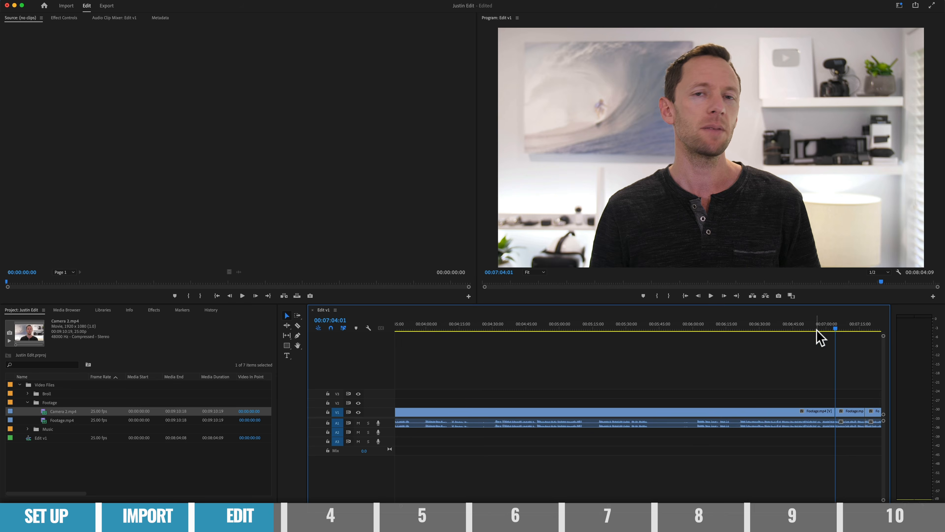
- Ripple trim more unwanted footage out of the timeline, working back from about 00:07:04 to 00:01:07
{"action": "left_click_drag", "start_coordinate": [820, 329], "coordinate": [584, 329]}
{"action": "left_click", "coordinate": [578, 328]}
{"action": "key", "text": "w"}
{"action": "key", "text": "w"}
{"action": "left_click", "coordinate": [572, 327]}
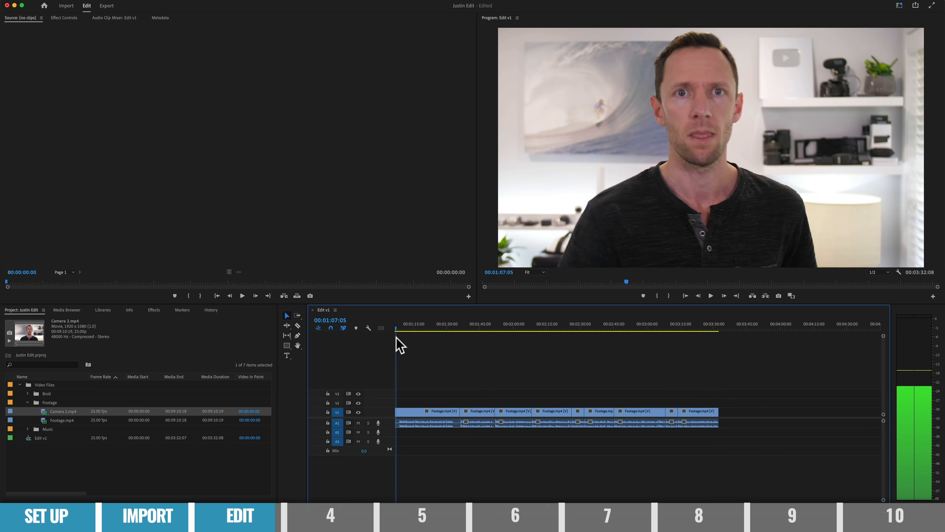
- Split and ripple trim the remaining unwanted sections, working back to about 00:00:11 near the timeline start
{"action": "left_click", "coordinate": [550, 329]}
{"action": "key", "text": "q"}
{"action": "left_click", "coordinate": [535, 329]}
{"action": "key", "text": "w"}
{"action": "left_click", "coordinate": [507, 328]}
{"action": "key", "text": "super+k"}
{"action": "left_click", "coordinate": [402, 327]}
{"action": "left_click", "coordinate": [418, 328]}
{"action": "key", "text": "q"}
{"action": "left_click", "coordinate": [467, 329]}
{"action": "key", "text": "q"}
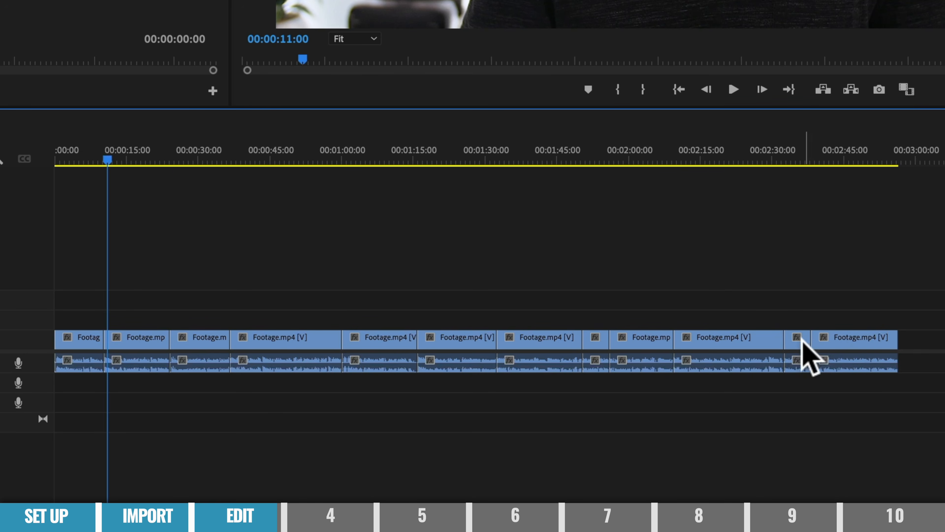
- Move the short clip at about 00:02:33 to the end of the timeline and shift the other clips to close the gaps
{"action": "left_click_drag", "start_coordinate": [800, 357], "coordinate": [917, 346]}
{"action": "left_click_drag", "start_coordinate": [728, 336], "coordinate": [675, 341]}
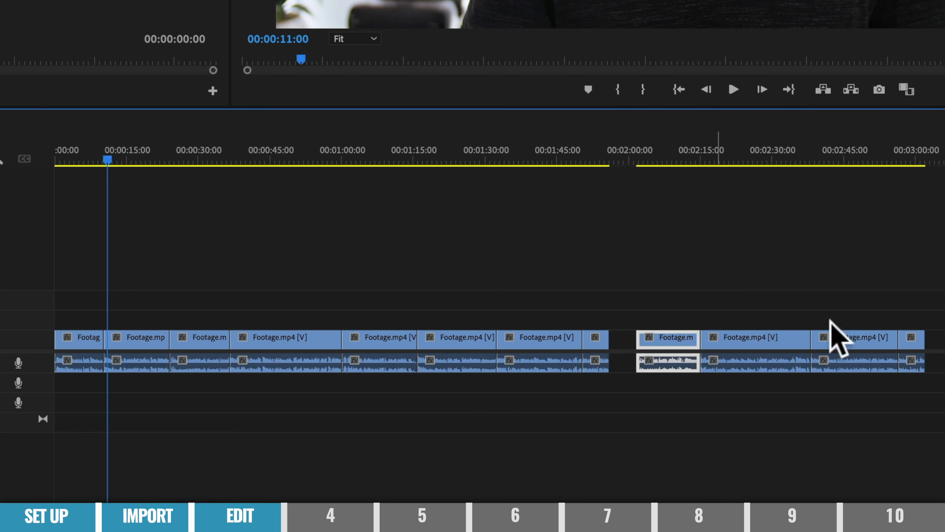
{"action": "left_click_drag", "start_coordinate": [943, 309], "coordinate": [657, 416]}
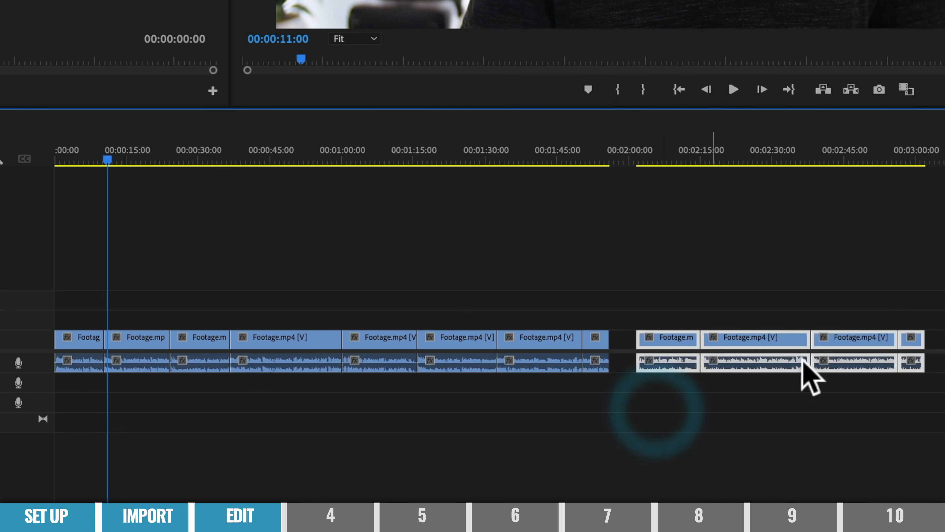
{"action": "left_click_drag", "start_coordinate": [669, 334], "coordinate": [650, 335]}
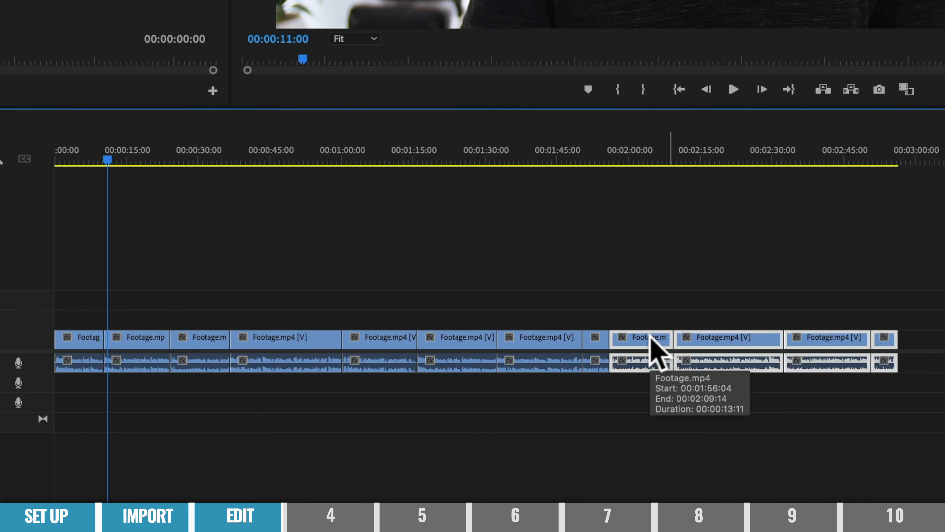
- Undo the last clip shift and ripple delete the empty gap at about 00:01:56 on the timeline
{"action": "key", "text": "ctrl+z"}
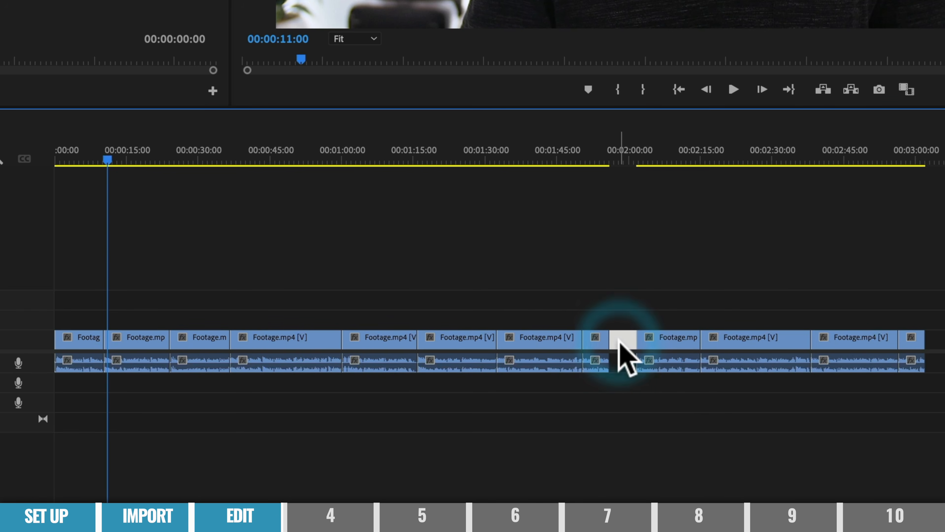
{"action": "key", "text": "Delete"}
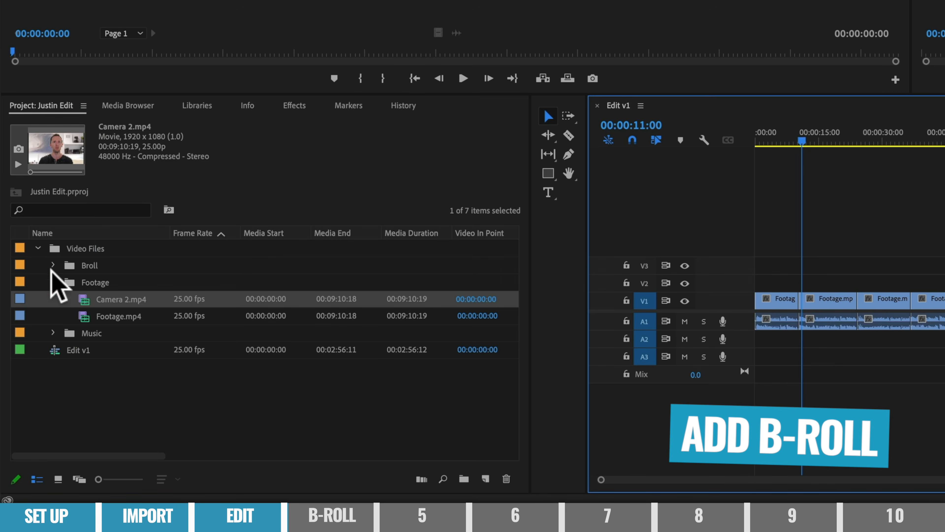
- Expand the Broll folder and open P1033236.MOV in the source monitor
{"action": "left_click", "coordinate": [53, 265]}
{"action": "left_click", "coordinate": [95, 281]}
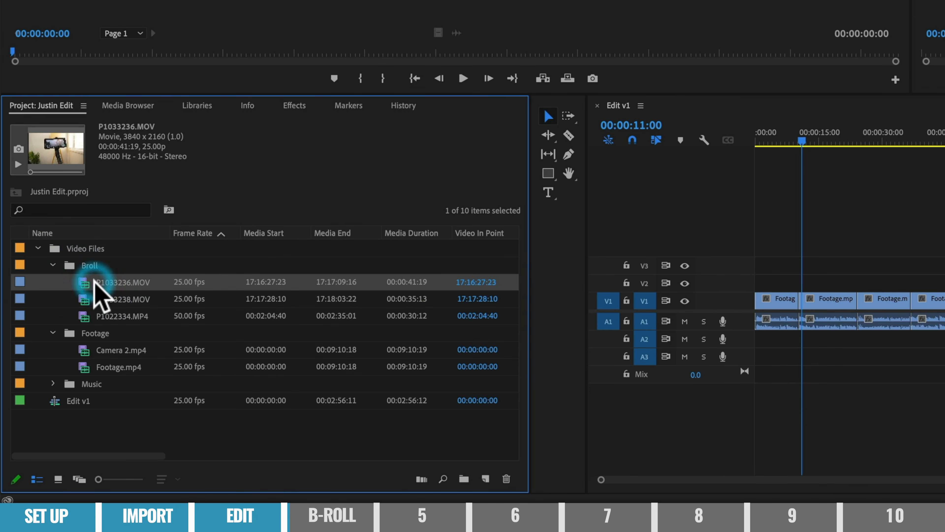
{"action": "double_click", "coordinate": [83, 285]}
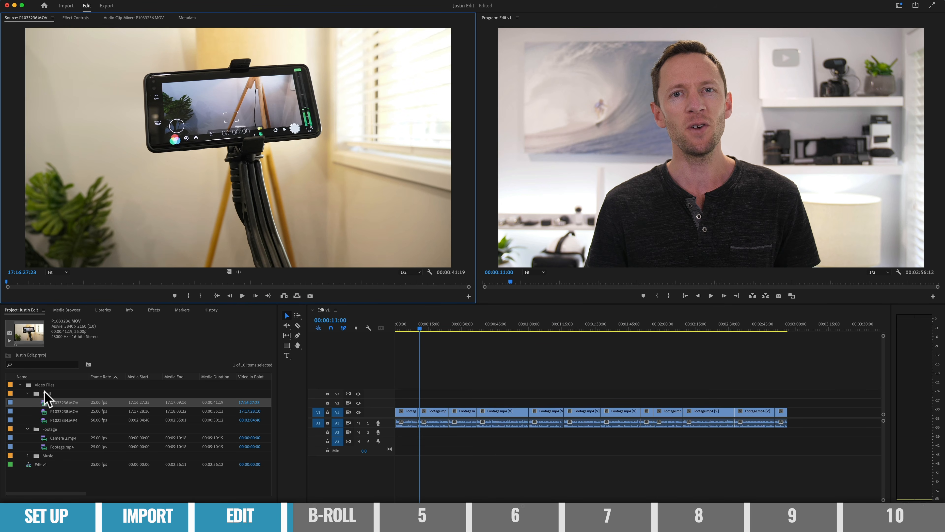
{"action": "left_click_drag", "start_coordinate": [43, 403], "coordinate": [406, 399]}
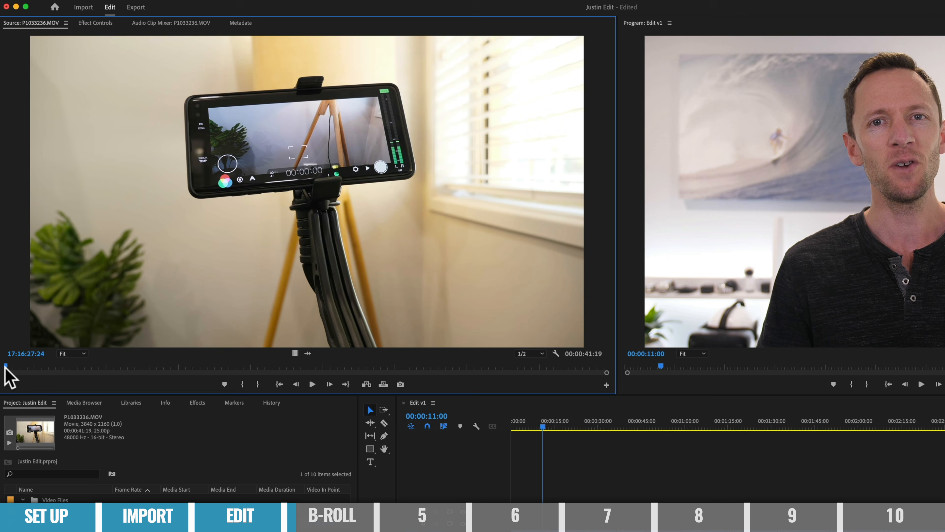
{"action": "left_click", "coordinate": [6, 282]}
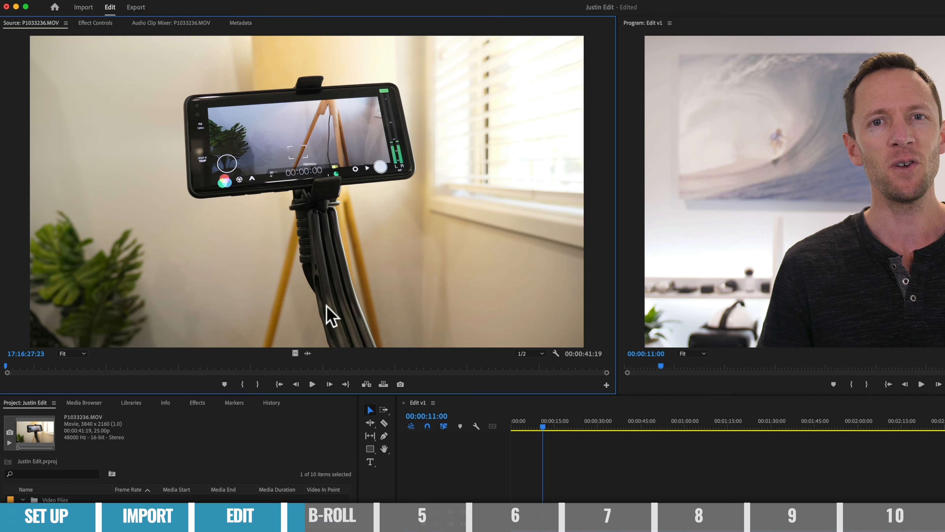
- Mark an in point at 17:16:46:11 and an out point at 17:16:50:24 on P1033236.MOV
{"action": "left_click_drag", "start_coordinate": [7, 366], "coordinate": [271, 381]}
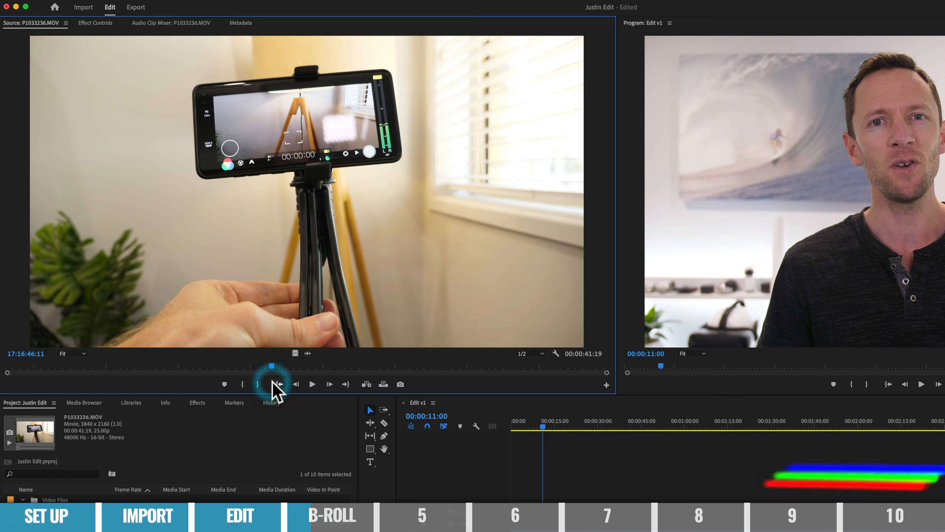
{"action": "left_click", "coordinate": [240, 383]}
{"action": "left_click_drag", "start_coordinate": [271, 366], "coordinate": [336, 370]}
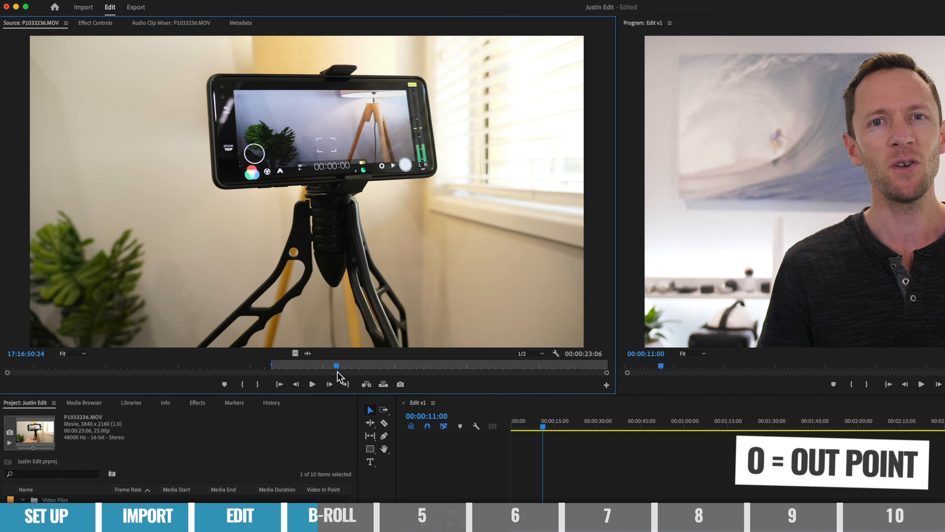
{"action": "left_click", "coordinate": [258, 383]}
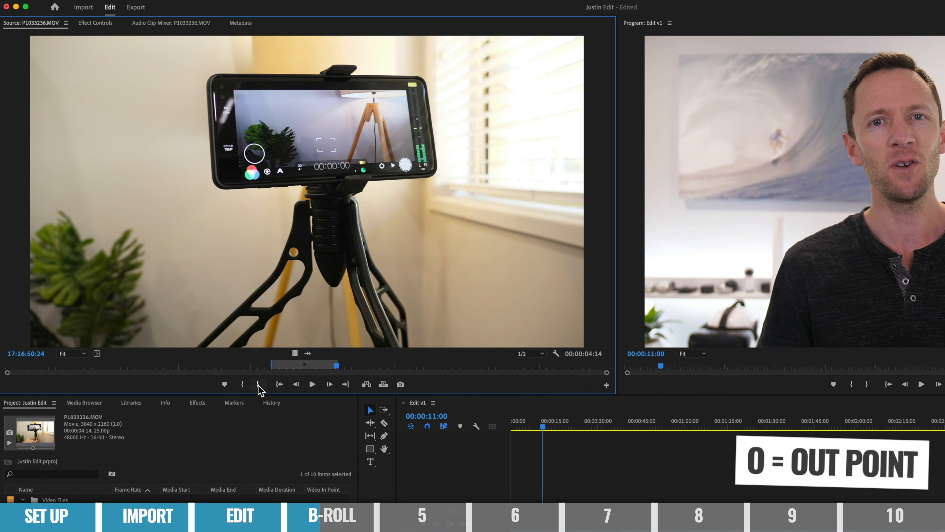
- Try placing the marked P1033236.MOV section with its audio on V2 and A2 at 00:00:11:00, and undo it
{"action": "left_click_drag", "start_coordinate": [379, 236], "coordinate": [548, 525]}
{"action": "left_click_drag", "start_coordinate": [298, 345], "coordinate": [295, 341]}
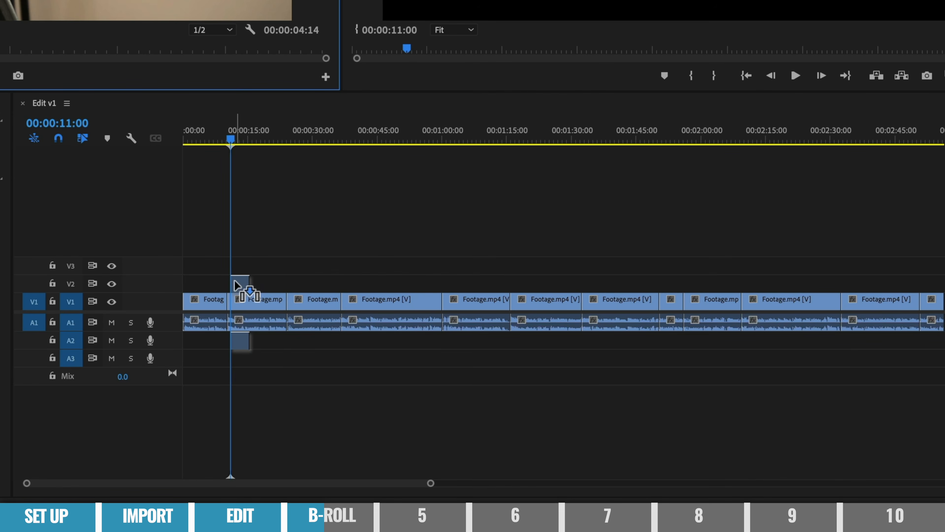
{"action": "mouse_move", "coordinate": [234, 280]}
{"action": "left_mouse_down"}
{"action": "mouse_move", "coordinate": [244, 279]}
{"action": "mouse_move", "coordinate": [233, 278]}
{"action": "left_mouse_up"}
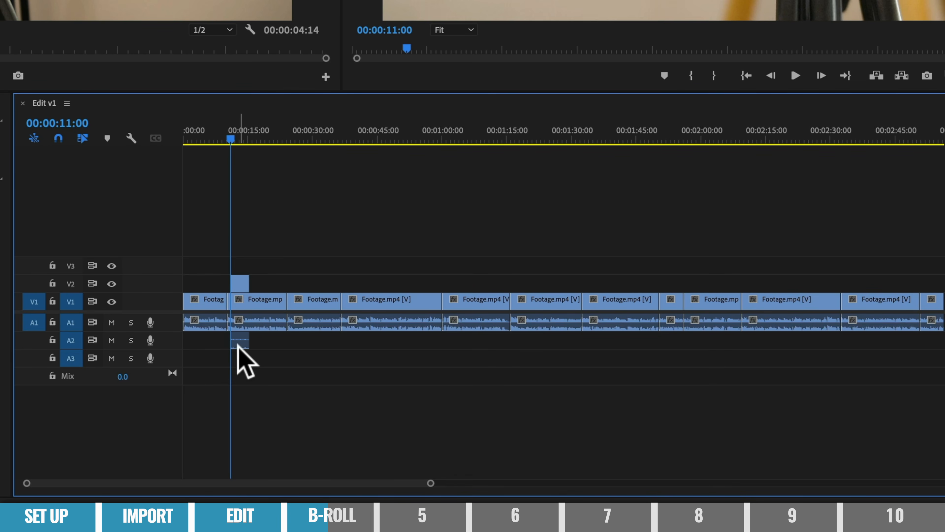
{"action": "key", "text": "super+z"}
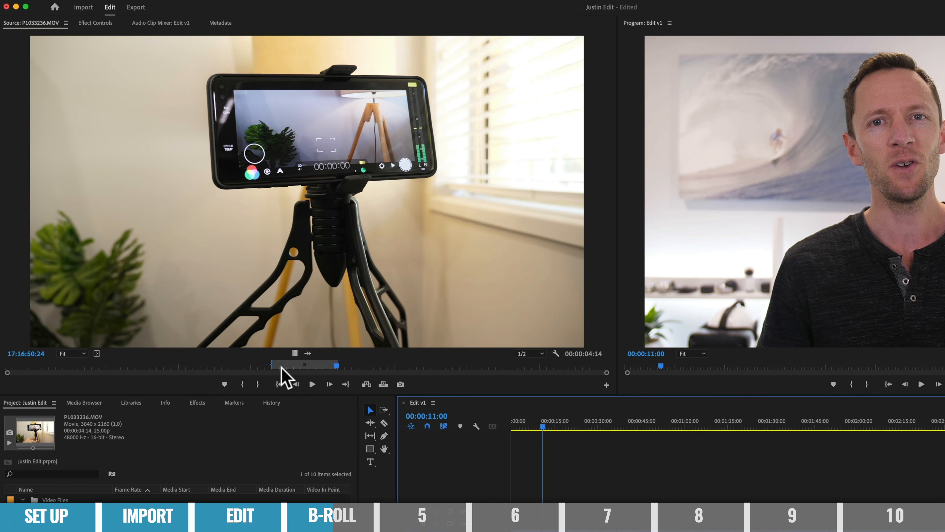
- Place only the video of the marked P1033236.MOV section on V2 at 00:00:11:00
{"action": "left_click_drag", "start_coordinate": [303, 355], "coordinate": [538, 494]}
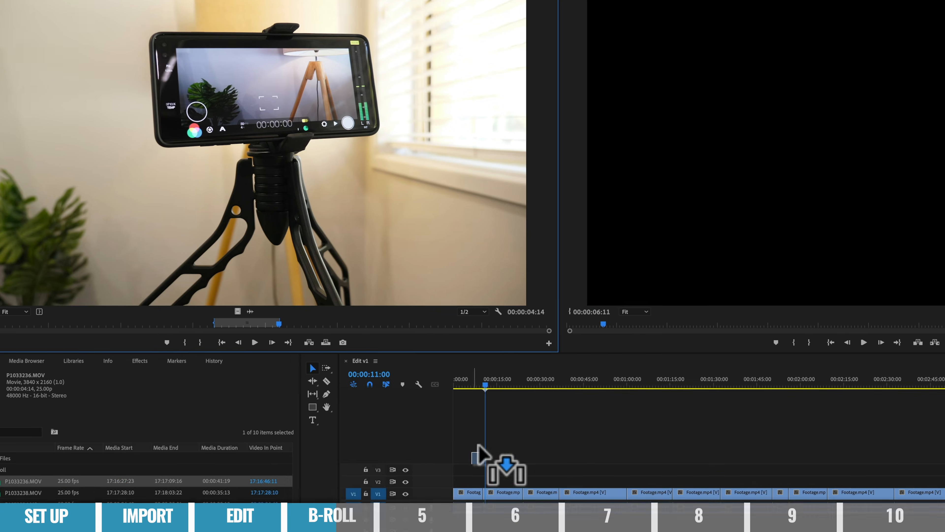
{"action": "left_click_drag", "start_coordinate": [477, 445], "coordinate": [489, 482]}
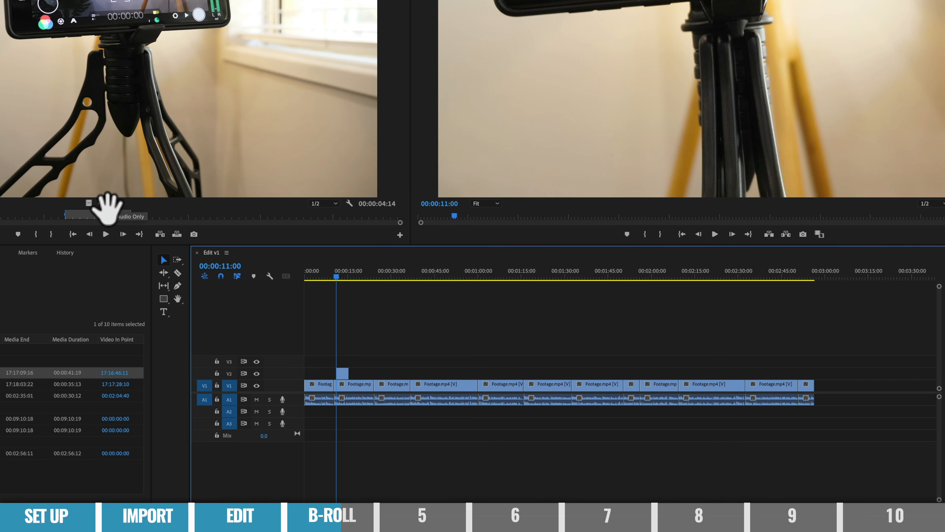
- Mark another P1033236.MOV section ending at 17:16:59:14 and place it with audio directly after the first B-roll clip on V2
{"action": "left_click_drag", "start_coordinate": [294, 283], "coordinate": [355, 283]}
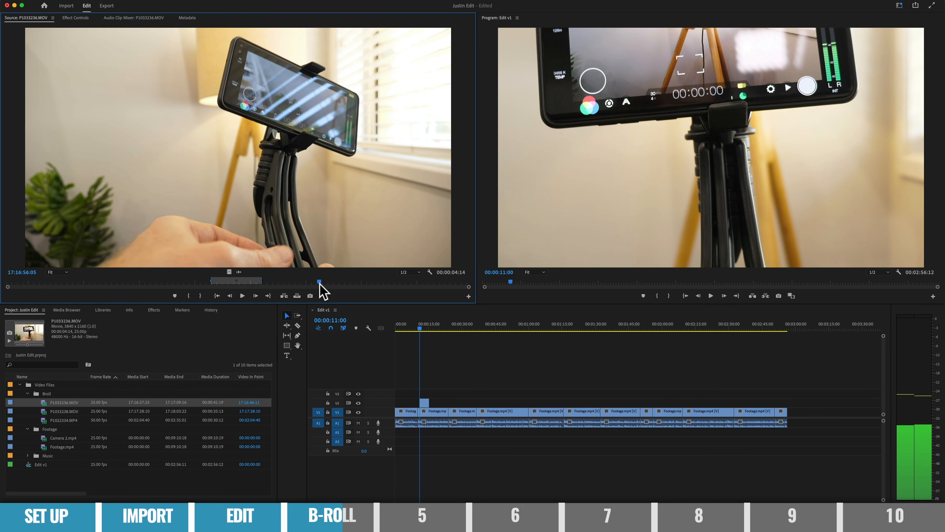
{"action": "key", "text": "i"}
{"action": "key", "text": "o"}
{"action": "left_click_drag", "start_coordinate": [356, 230], "coordinate": [433, 403]}
- Place P1033238.MOV, P1022334.MP4 and another B-roll clip on V2 at about 00:00:24, 00:01:10 and 00:02:36, and mute A2
{"action": "left_click", "coordinate": [55, 411]}
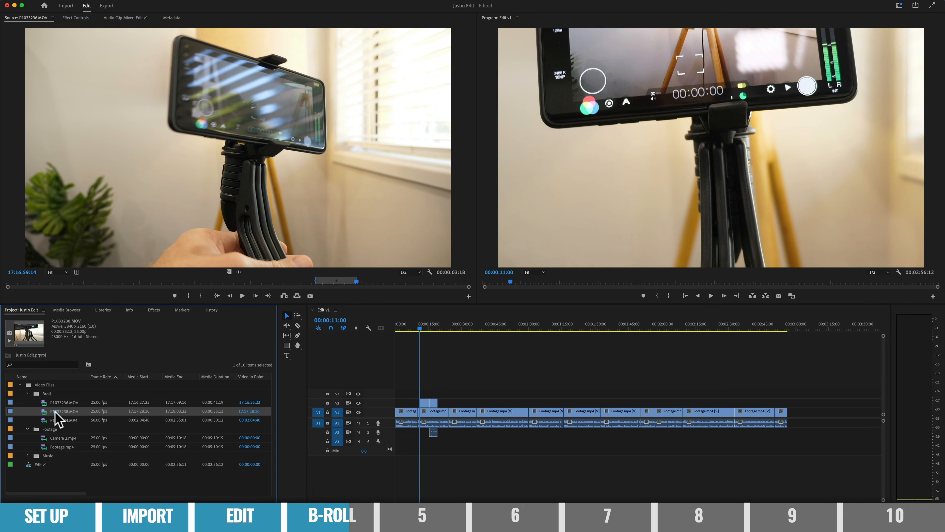
{"action": "left_click_drag", "start_coordinate": [54, 412], "coordinate": [515, 404]}
{"action": "left_click_drag", "start_coordinate": [516, 405], "coordinate": [567, 405]}
{"action": "left_click_drag", "start_coordinate": [530, 406], "coordinate": [541, 407]}
{"action": "left_click_drag", "start_coordinate": [546, 403], "coordinate": [558, 403]}
{"action": "left_click_drag", "start_coordinate": [56, 402], "coordinate": [744, 402]}
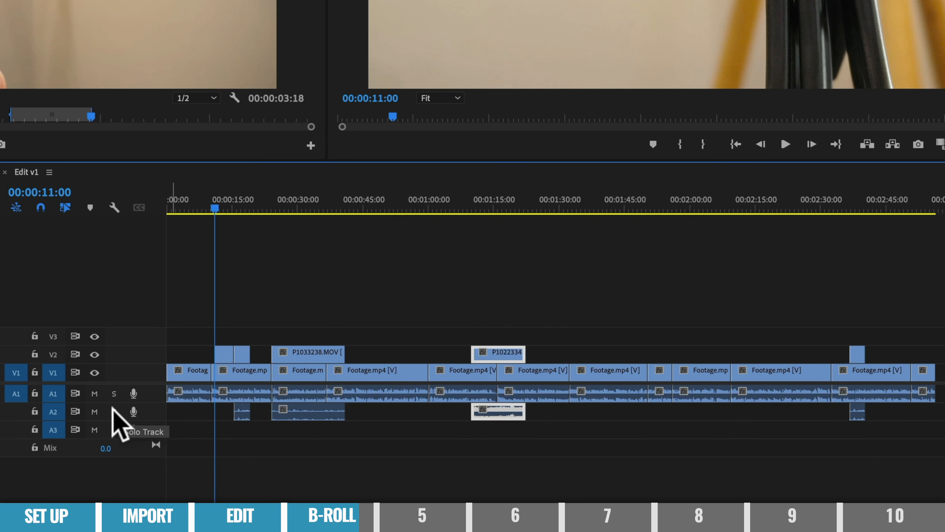
{"action": "left_click", "coordinate": [95, 412]}
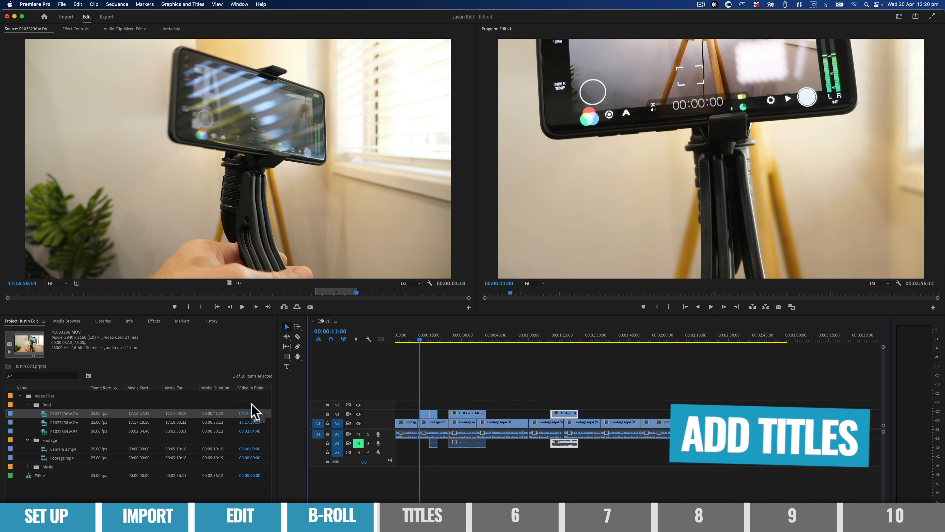
- Add a text box across the presenter's chest at 00:00:01:00 and enter the presenter's full name in capitals
{"action": "left_click_drag", "start_coordinate": [423, 342], "coordinate": [399, 344]}
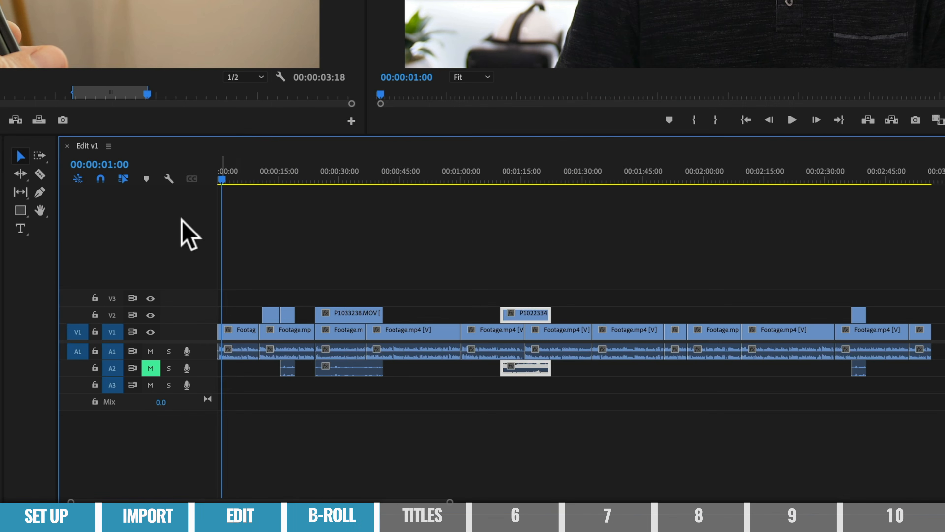
{"action": "left_click", "coordinate": [20, 228]}
{"action": "left_click_drag", "start_coordinate": [378, 319], "coordinate": [688, 388]}
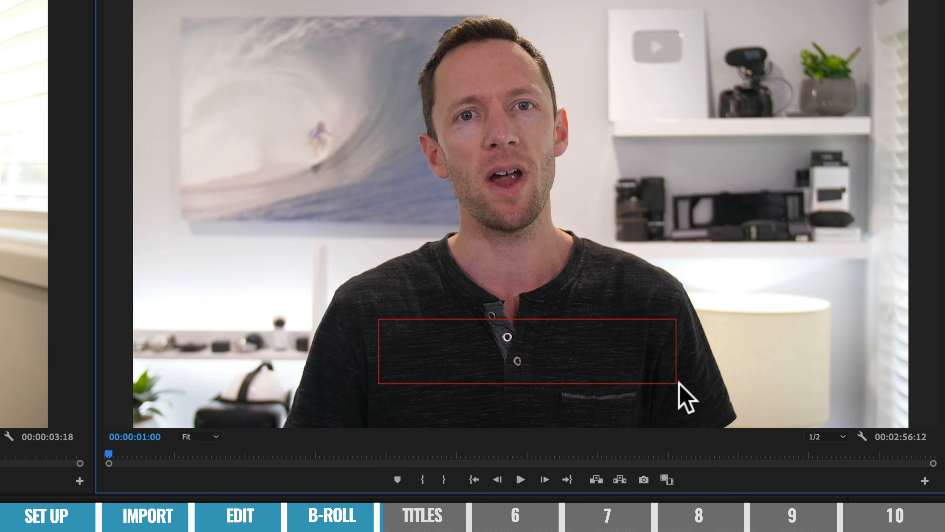
{"action": "type", "text": "JUSTIN BROWN"}
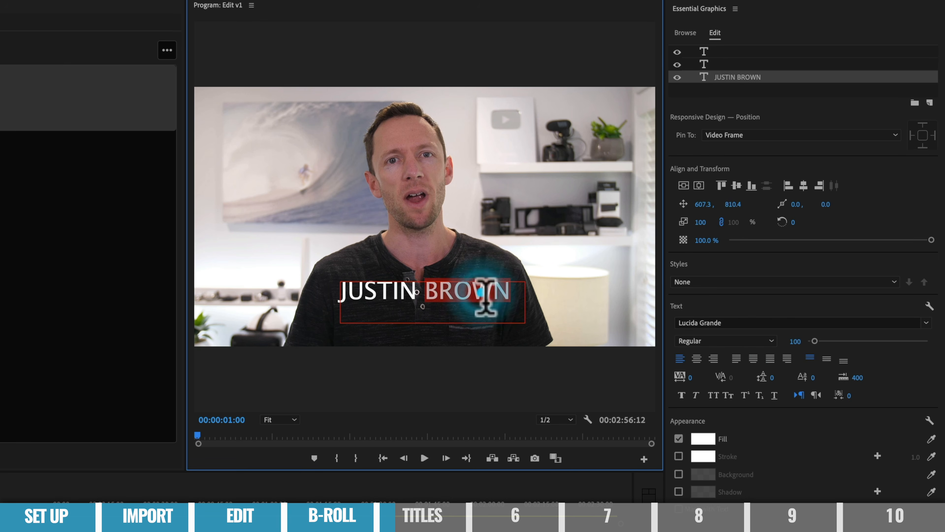
- Set the whole name title to the Oswald font in SemiBold
{"action": "double_click", "coordinate": [662, 193]}
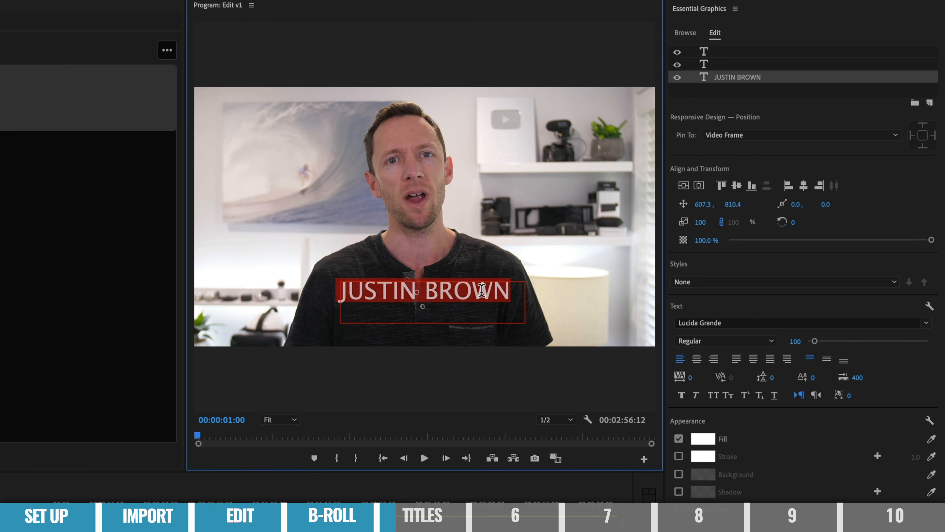
{"action": "left_click", "coordinate": [721, 323]}
{"action": "type", "text": "osw"}
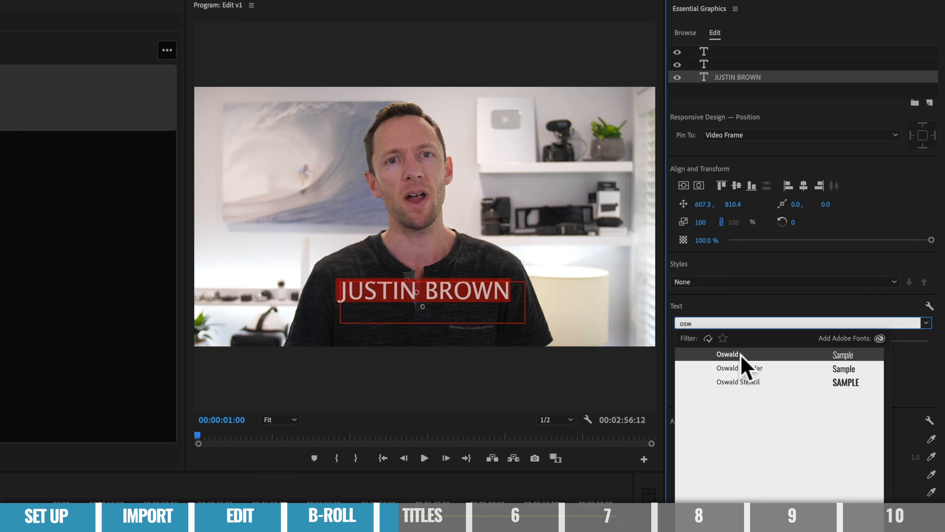
{"action": "left_click", "coordinate": [728, 354]}
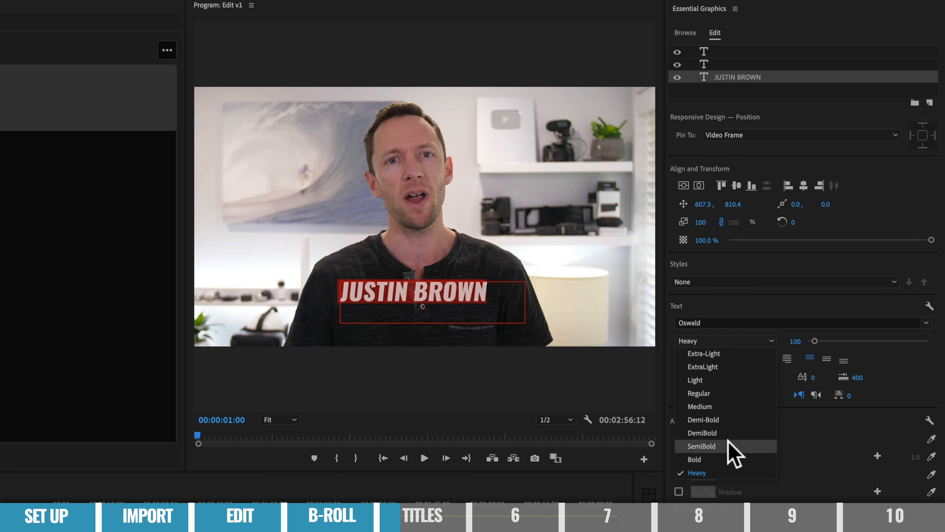
{"action": "left_click", "coordinate": [728, 445]}
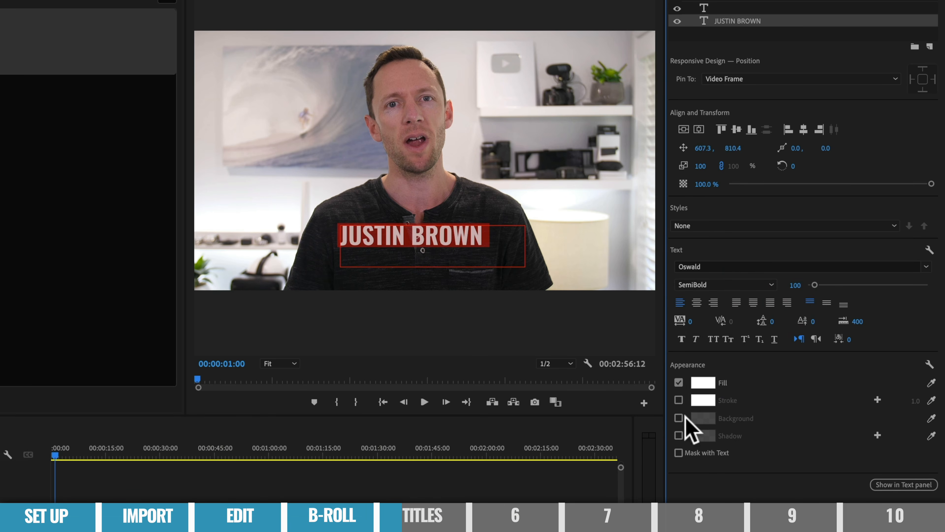
- Give the name title a blue 4D86B7 background at 100% opacity and set its vertical position to 909.4
{"action": "left_click", "coordinate": [679, 417]}
{"action": "mouse_move", "coordinate": [932, 437]}
{"action": "left_mouse_down"}
{"action": "mouse_move", "coordinate": [866, 436]}
{"action": "mouse_move", "coordinate": [935, 438]}
{"action": "left_mouse_up"}
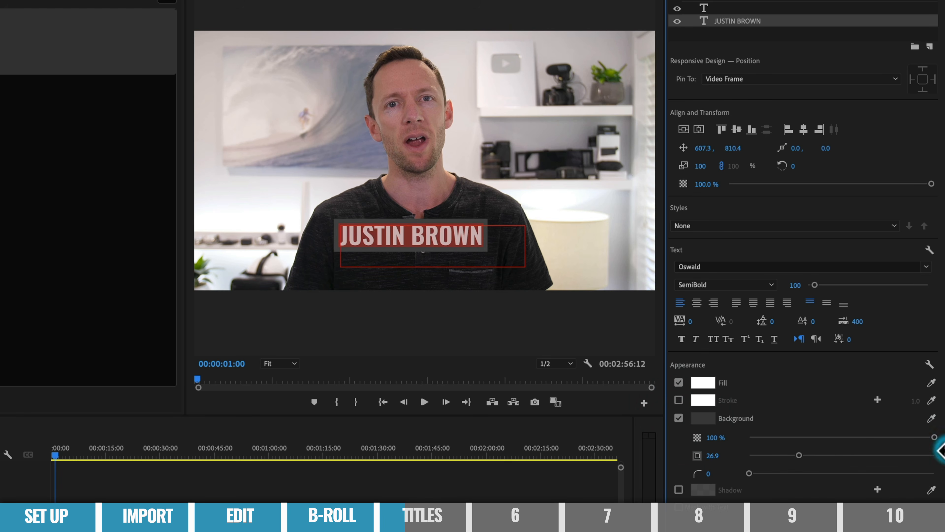
{"action": "left_click", "coordinate": [707, 417]}
{"action": "mouse_move", "coordinate": [204, 378]}
{"action": "left_mouse_down"}
{"action": "mouse_move", "coordinate": [200, 357]}
{"action": "mouse_move", "coordinate": [164, 374]}
{"action": "mouse_move", "coordinate": [150, 343]}
{"action": "mouse_move", "coordinate": [120, 382]}
{"action": "left_mouse_up"}
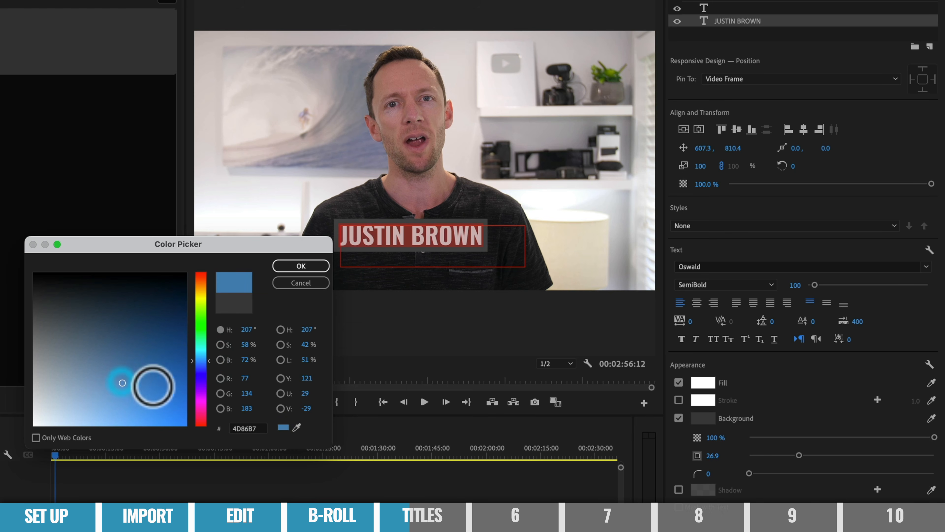
{"action": "left_click", "coordinate": [301, 266]}
{"action": "scroll", "coordinate": [817, 348], "scroll_direction": "down", "scroll_amount": 2}
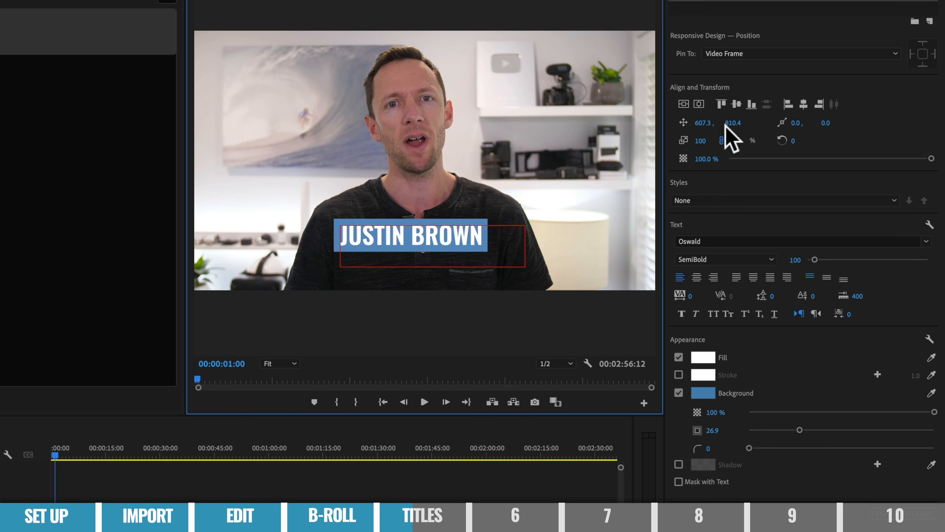
{"action": "left_click_drag", "start_coordinate": [731, 123], "coordinate": [768, 123]}
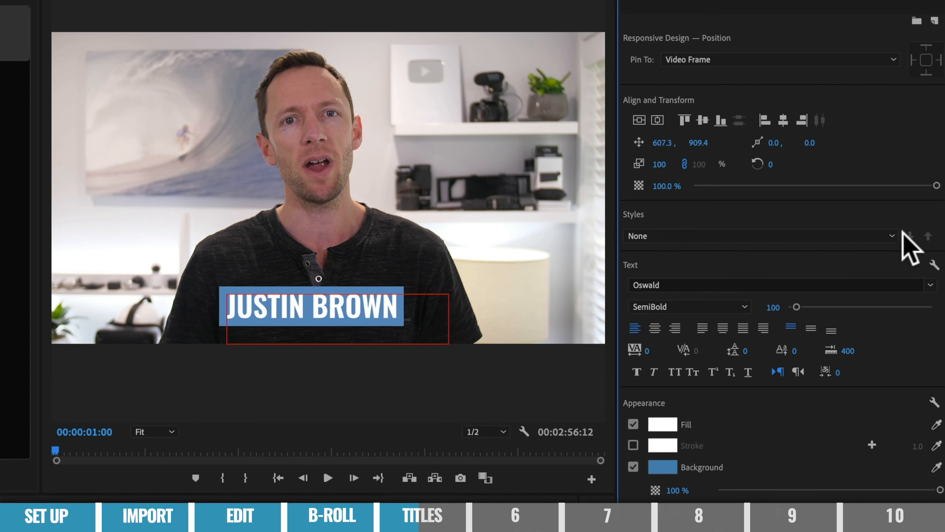
- Save the name title's formatting as a new text style named PV
{"action": "left_click", "coordinate": [891, 201]}
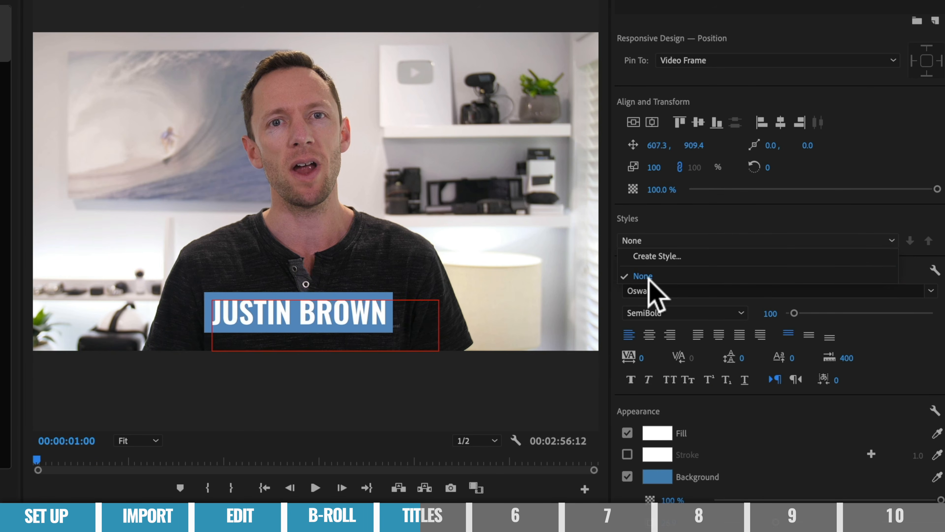
{"action": "left_click", "coordinate": [656, 257]}
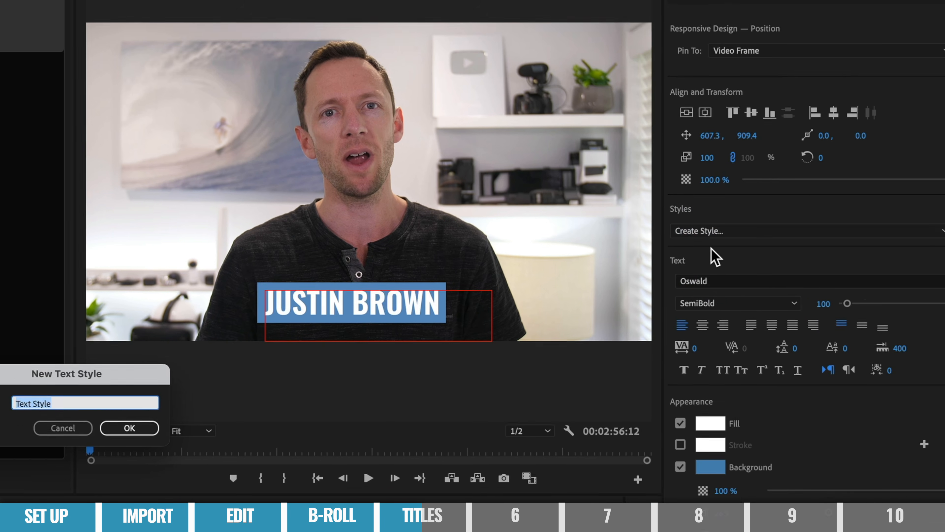
{"action": "type", "text": "PV"}
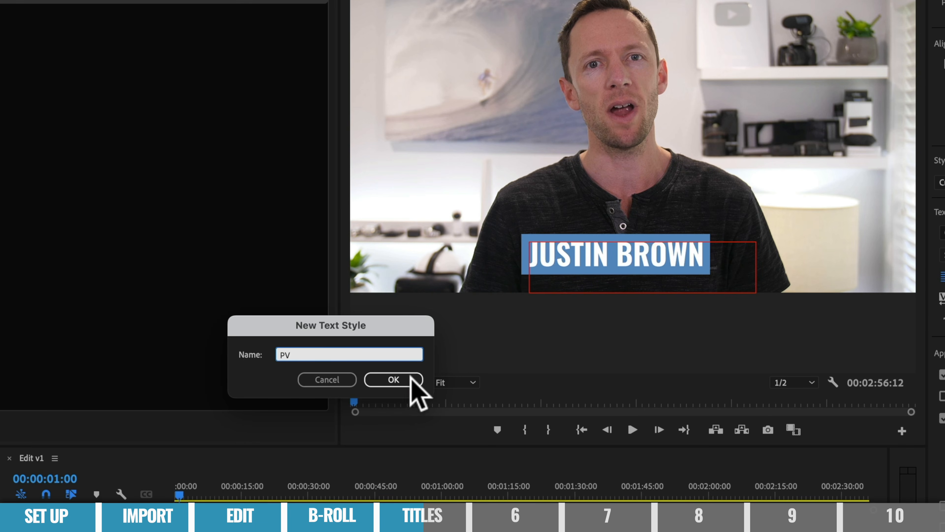
{"action": "left_click", "coordinate": [390, 381]}
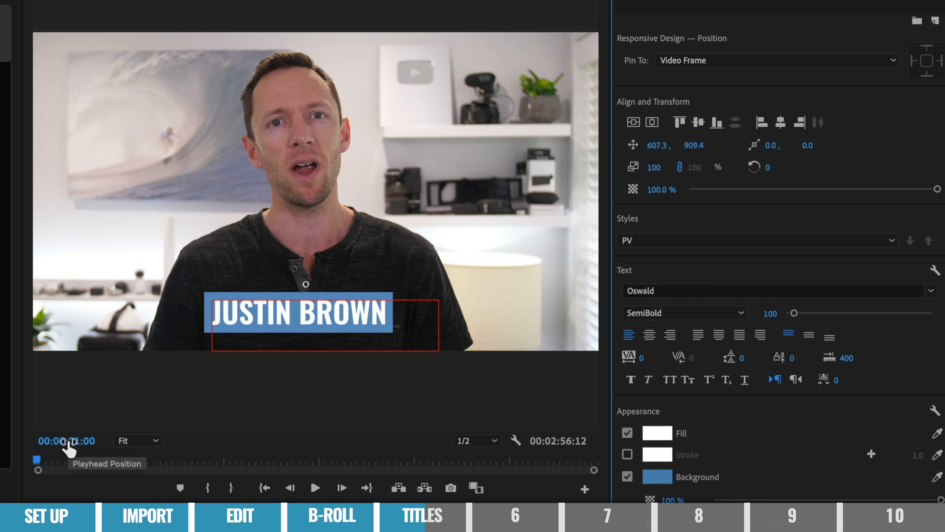
- Add a second text layer reading TEXT over the presenter's chin at 00:00:01:00
{"action": "left_click", "coordinate": [280, 186]}
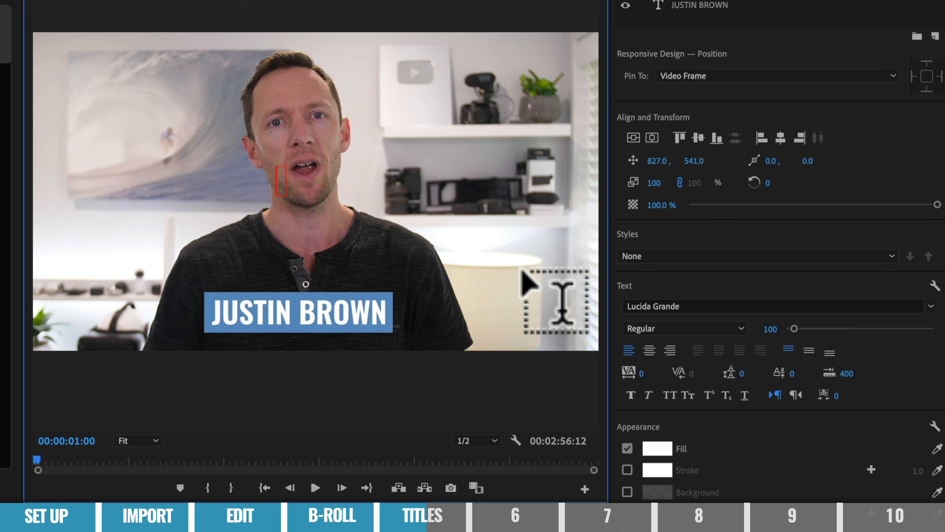
{"action": "type", "text": "TE"}
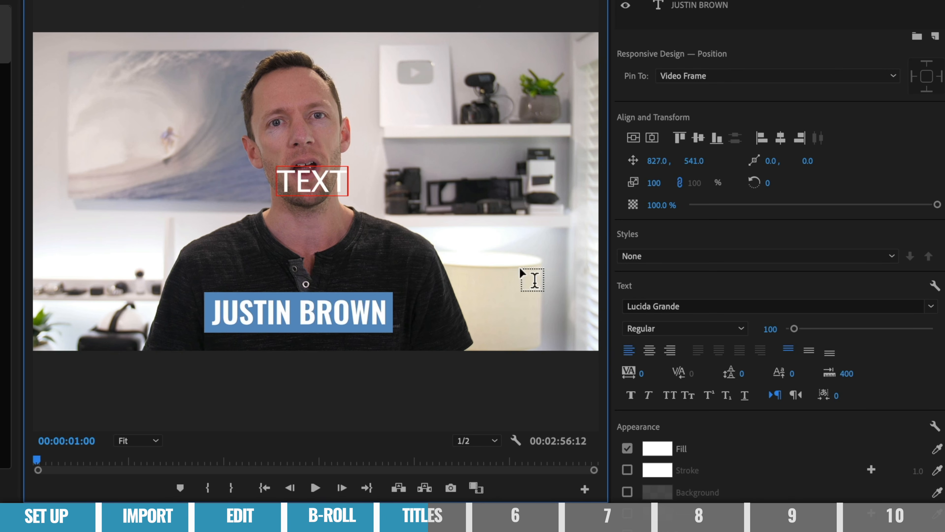
- Apply the saved PV text style to the second title layer reading TEXT
{"action": "type", "text": "XT"}
{"action": "double_click", "coordinate": [320, 182]}
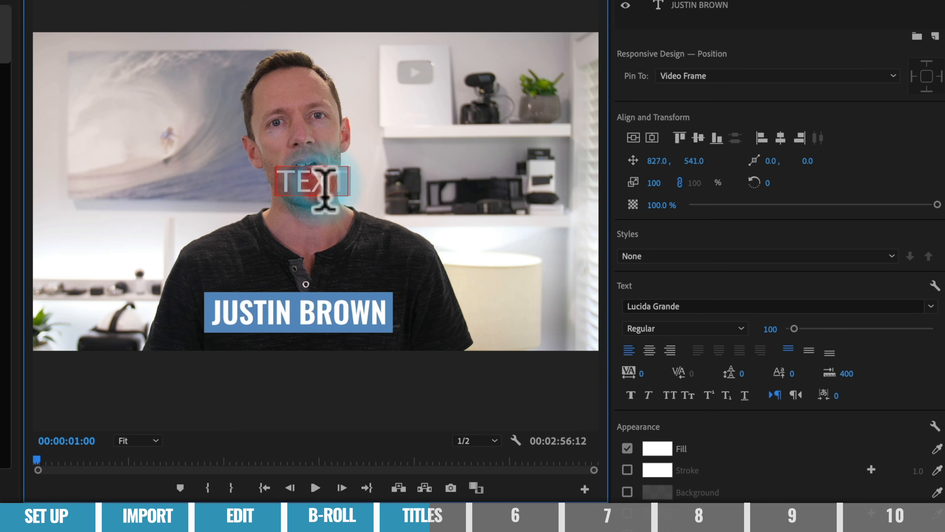
{"action": "left_click", "coordinate": [764, 255]}
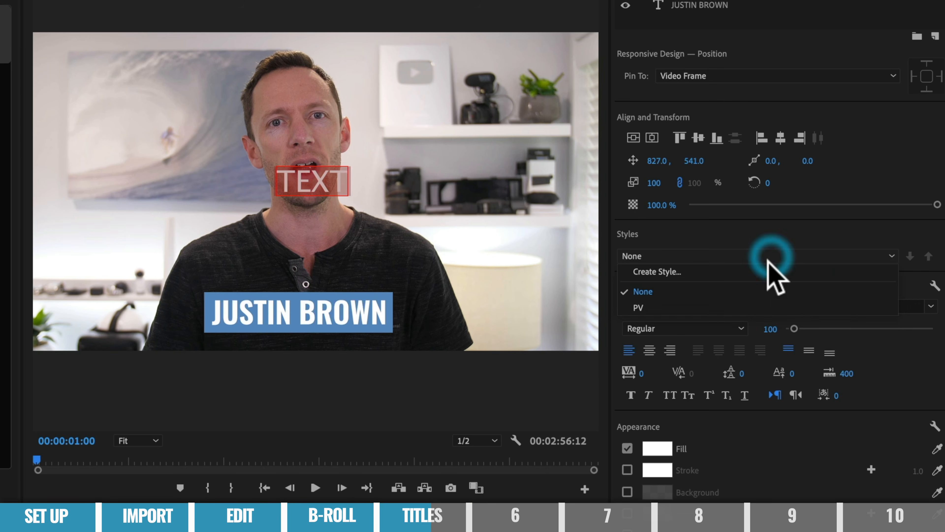
{"action": "left_click", "coordinate": [719, 310]}
{"action": "left_click", "coordinate": [521, 224]}
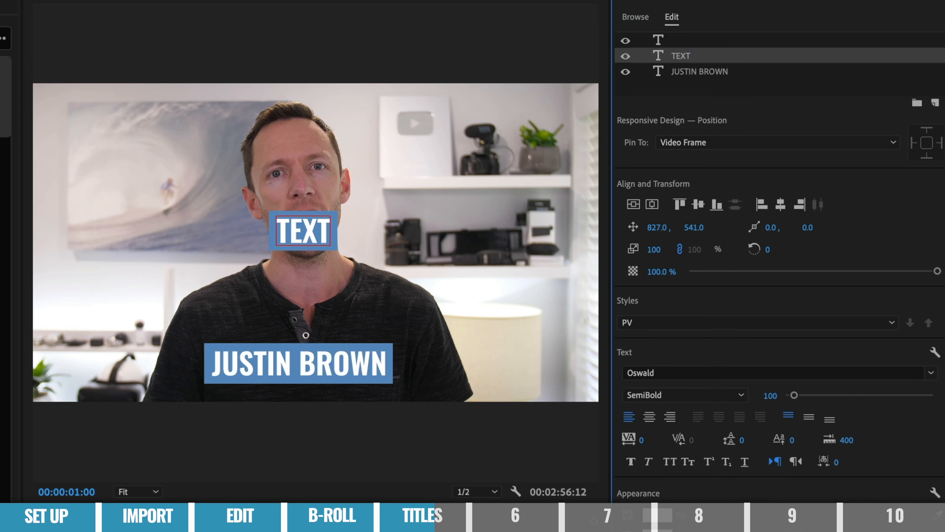
- Delete the extra TEXT layer from the graphic, keeping the name title
{"action": "left_click", "coordinate": [675, 5]}
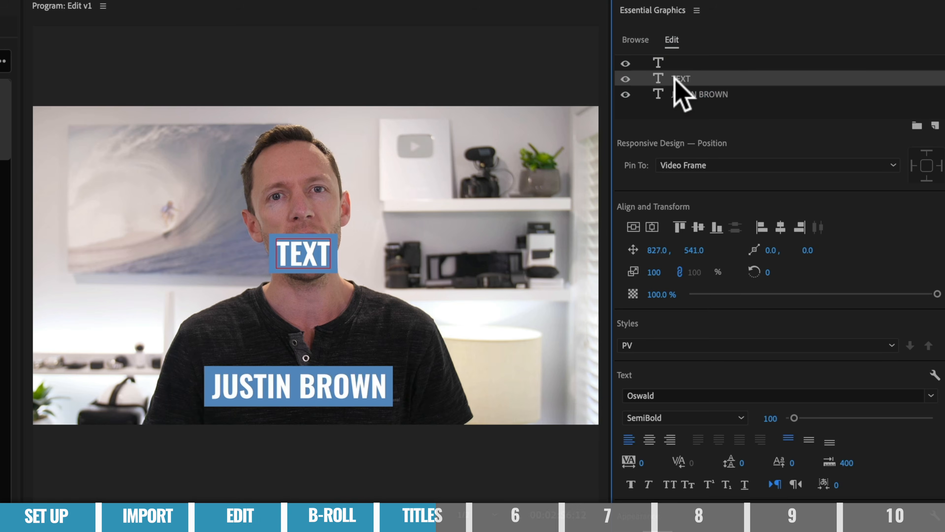
{"action": "right_click", "coordinate": [675, 79]}
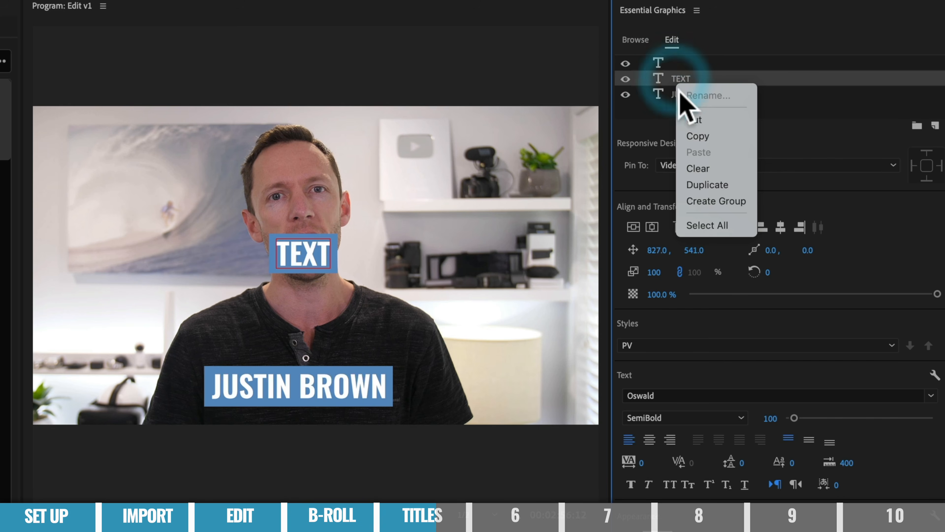
{"action": "left_click", "coordinate": [707, 169]}
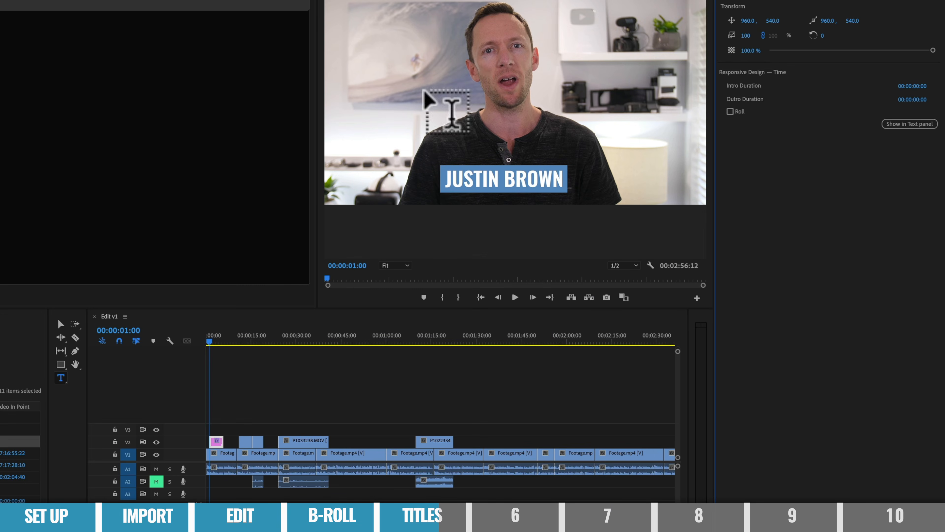
- Adjust the name title clip on V2 so it runs from 00:00:00:14 to 00:00:05:22
{"action": "left_click", "coordinate": [206, 339]}
{"action": "key", "text": "space"}
{"action": "left_click_drag", "start_coordinate": [207, 340], "coordinate": [226, 342]}
{"action": "key", "text": "="}
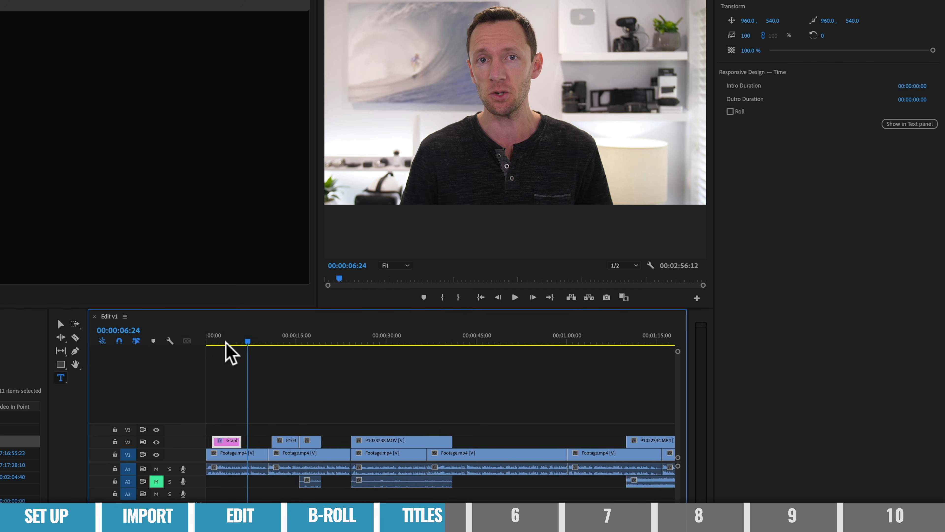
{"action": "key", "text": "="}
{"action": "key", "text": "="}
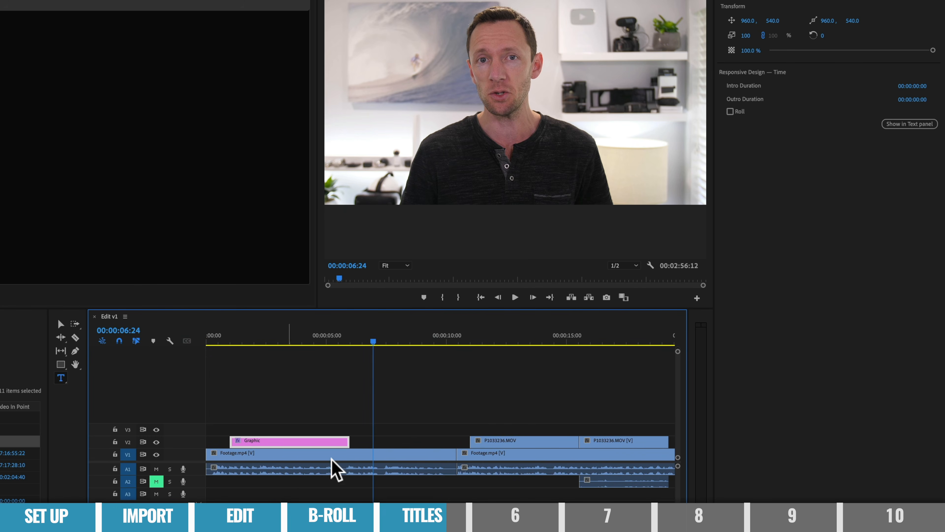
{"action": "mouse_move", "coordinate": [349, 447]}
{"action": "left_mouse_down"}
{"action": "mouse_move", "coordinate": [339, 448]}
{"action": "mouse_move", "coordinate": [363, 449]}
{"action": "left_mouse_up"}
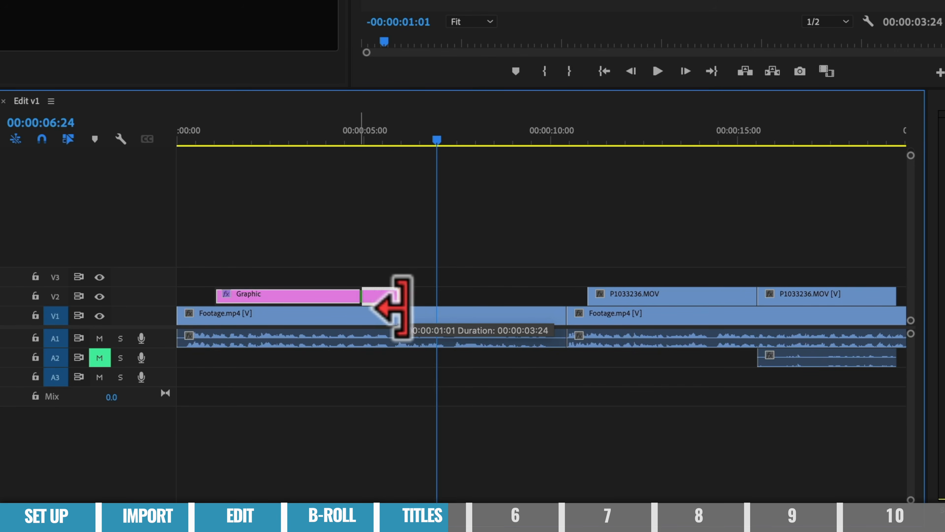
{"action": "left_click_drag", "start_coordinate": [424, 309], "coordinate": [412, 308]}
{"action": "key", "text": "-"}
{"action": "key", "text": "-"}
{"action": "key", "text": "-"}
{"action": "key", "text": "-"}
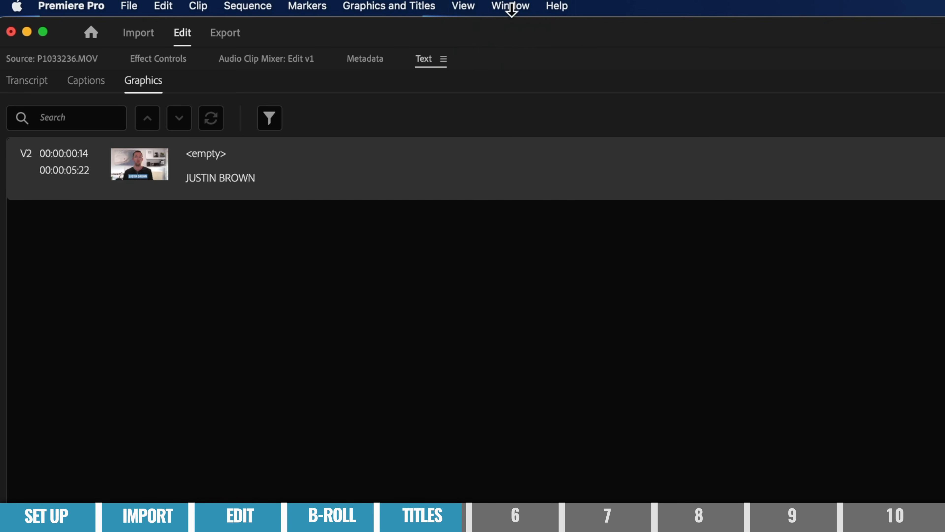
- Reset the Editing workspace to its saved layout
{"action": "left_click", "coordinate": [511, 6]}
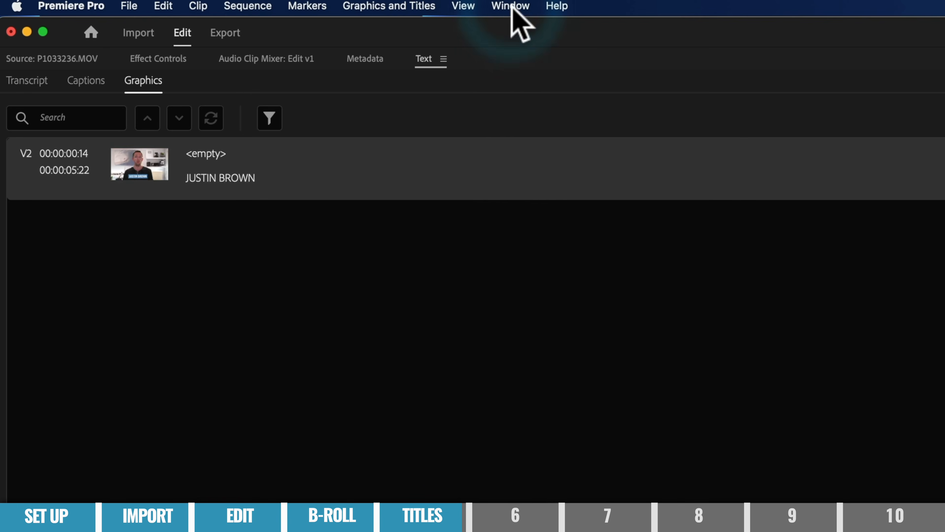
{"action": "mouse_move", "coordinate": [521, 35]}
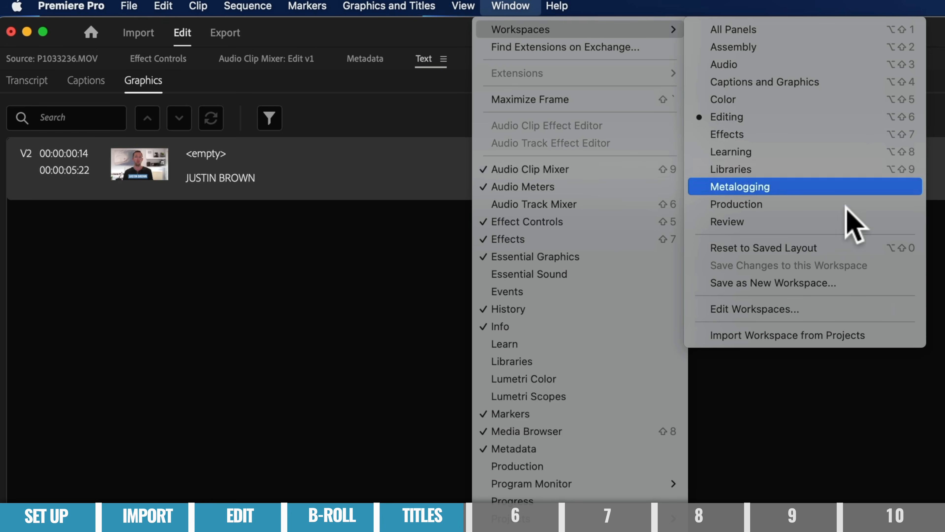
{"action": "left_click", "coordinate": [829, 249]}
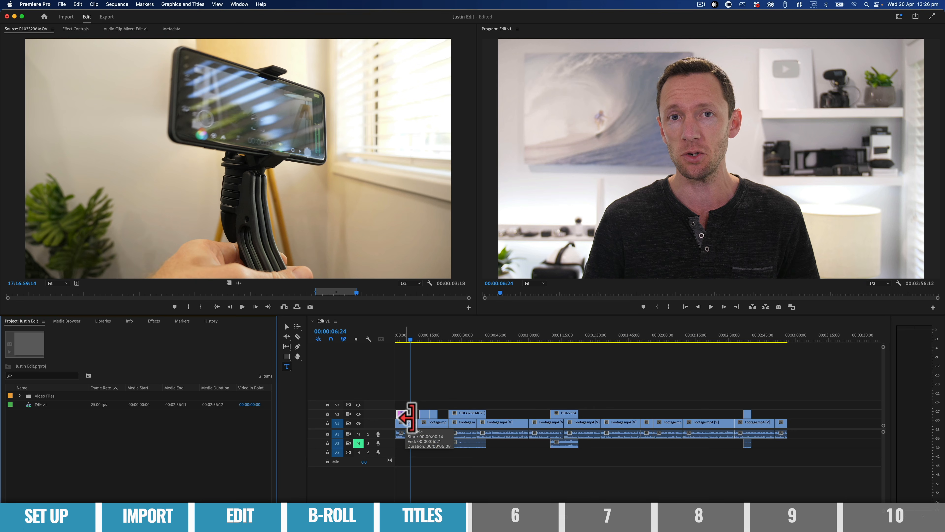
{"action": "left_click_drag", "start_coordinate": [409, 417], "coordinate": [408, 416]}
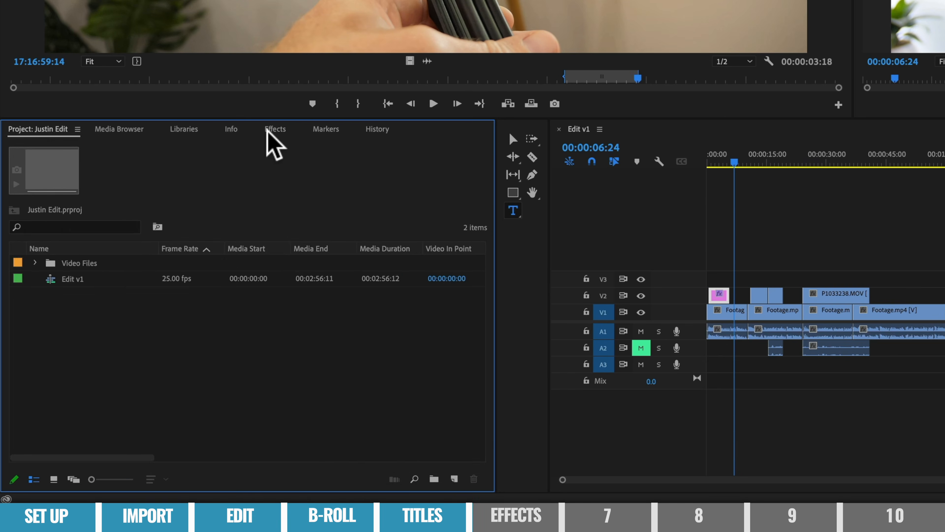
- Browse the effects library to list the Dissolve video transitions
{"action": "left_click", "coordinate": [150, 321]}
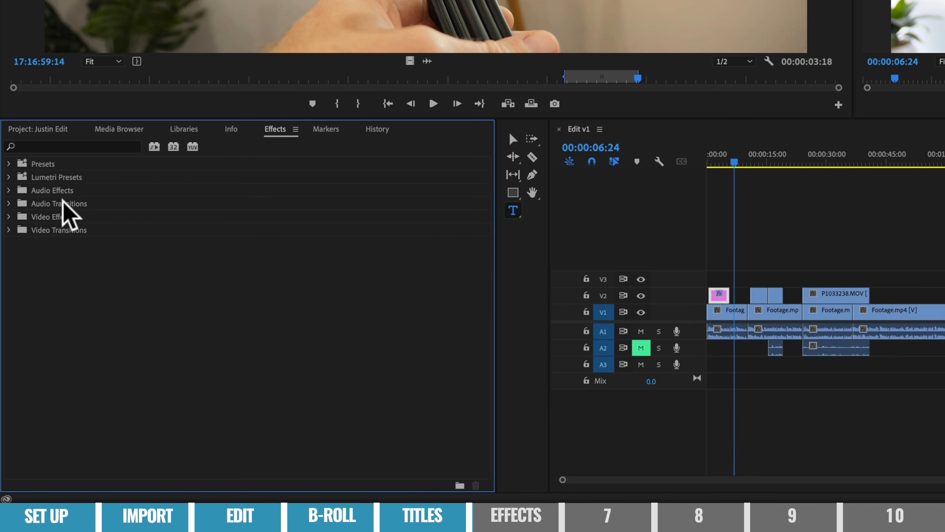
{"action": "left_click", "coordinate": [8, 217]}
{"action": "left_click", "coordinate": [8, 217]}
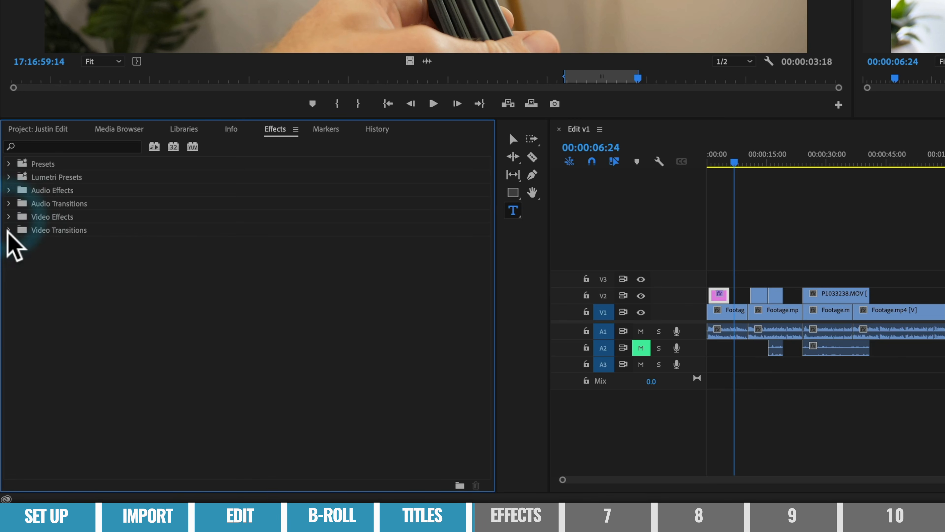
{"action": "left_click", "coordinate": [9, 230]}
{"action": "left_click", "coordinate": [8, 229]}
{"action": "left_click", "coordinate": [9, 230]}
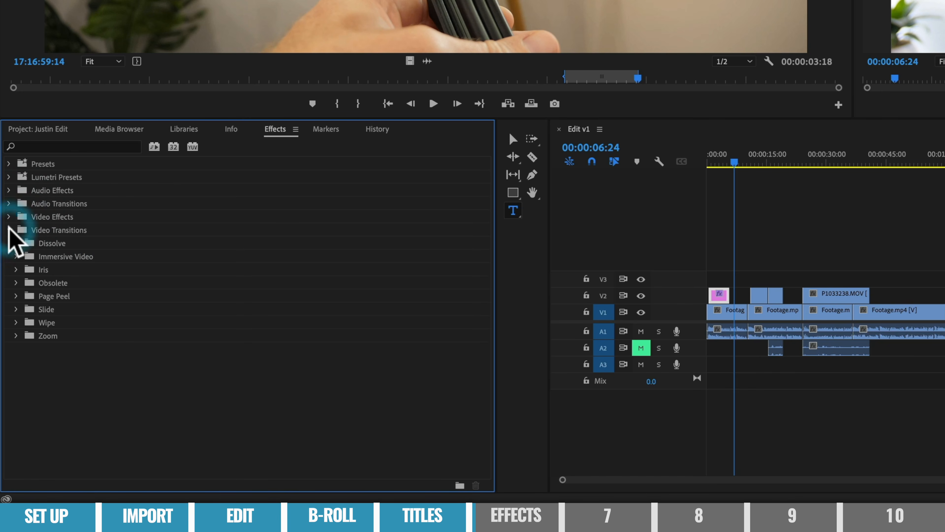
{"action": "left_click", "coordinate": [16, 244]}
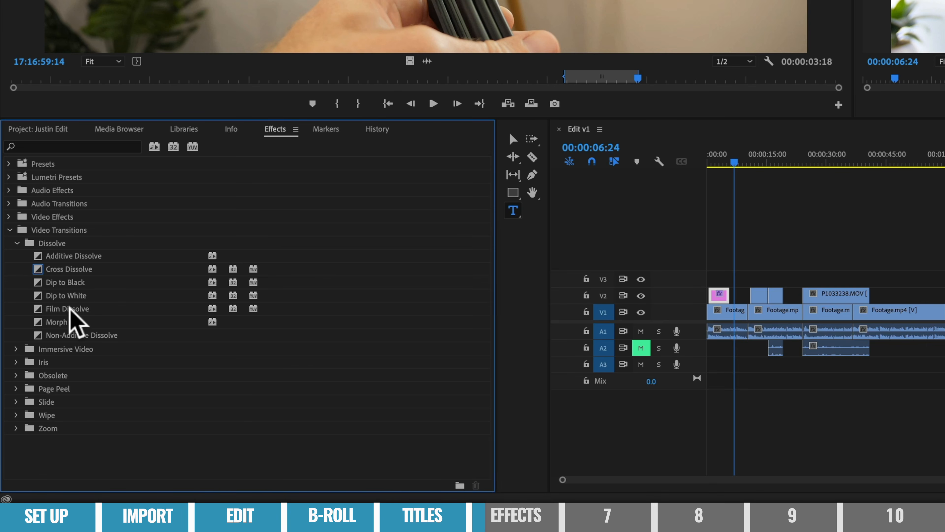
- Apply a Cross Dissolve to the start of the name title clip on V2
{"action": "left_click", "coordinate": [715, 164]}
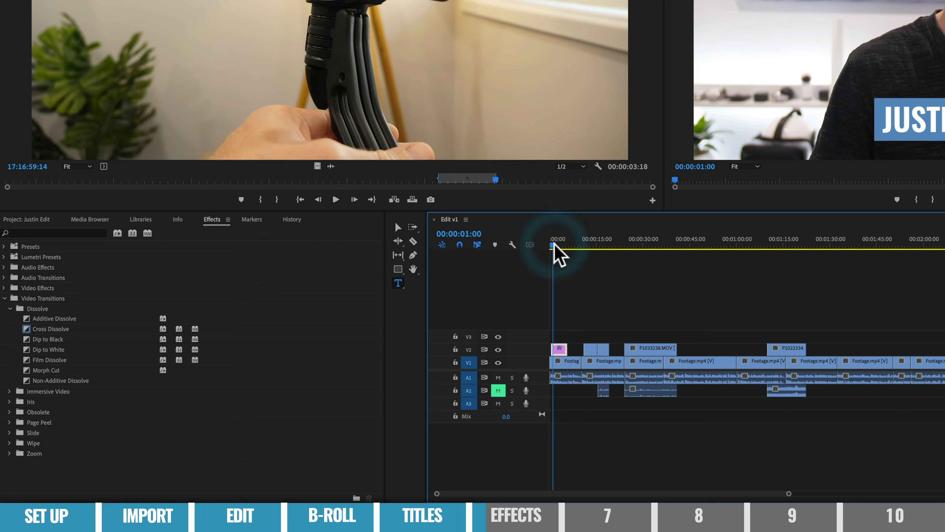
{"action": "key", "text": "equal"}
{"action": "key", "text": "equal"}
{"action": "key", "text": "equal"}
{"action": "key", "text": "equal"}
{"action": "key", "text": "equal"}
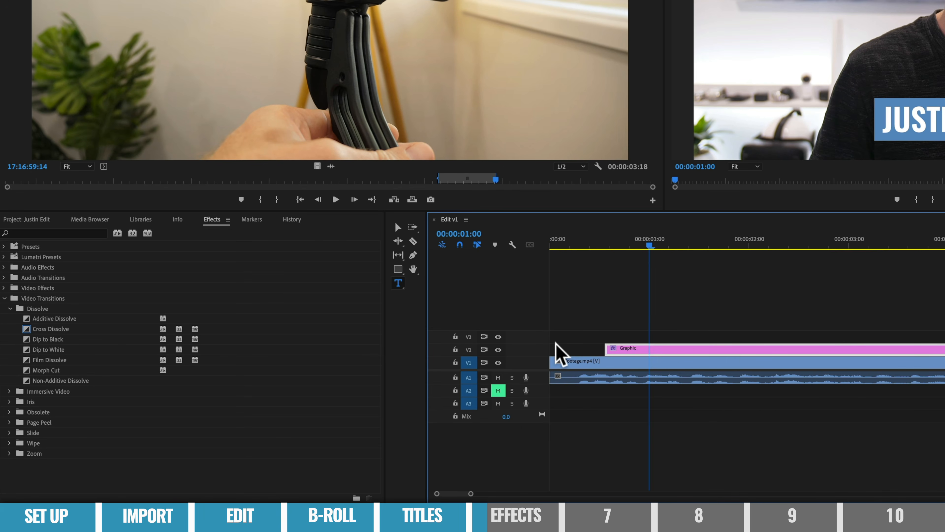
{"action": "key", "text": "equal"}
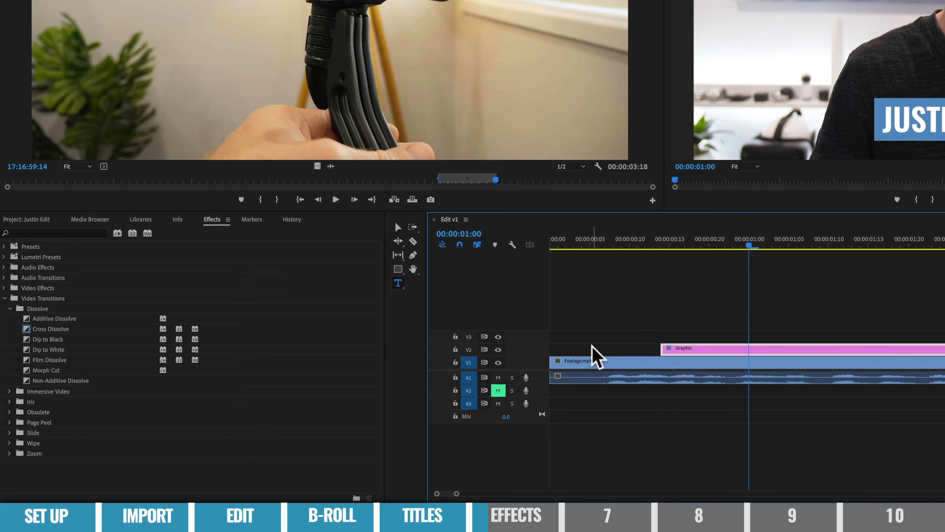
{"action": "left_click", "coordinate": [28, 330]}
{"action": "left_click_drag", "start_coordinate": [26, 328], "coordinate": [684, 349]}
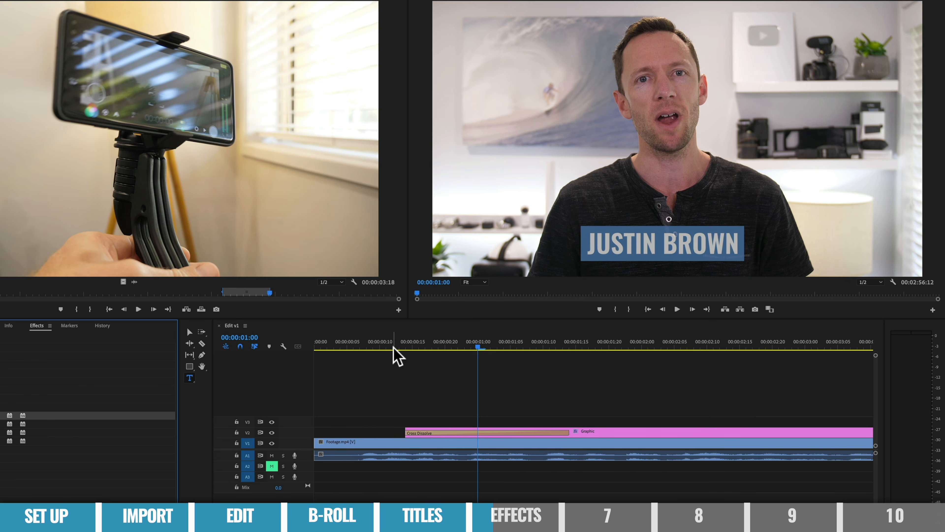
- Shorten the Cross Dissolve at the start of the name title to about 9 frames and preview the fade-in
{"action": "left_click", "coordinate": [215, 149]}
{"action": "left_click_drag", "start_coordinate": [384, 348], "coordinate": [491, 346]}
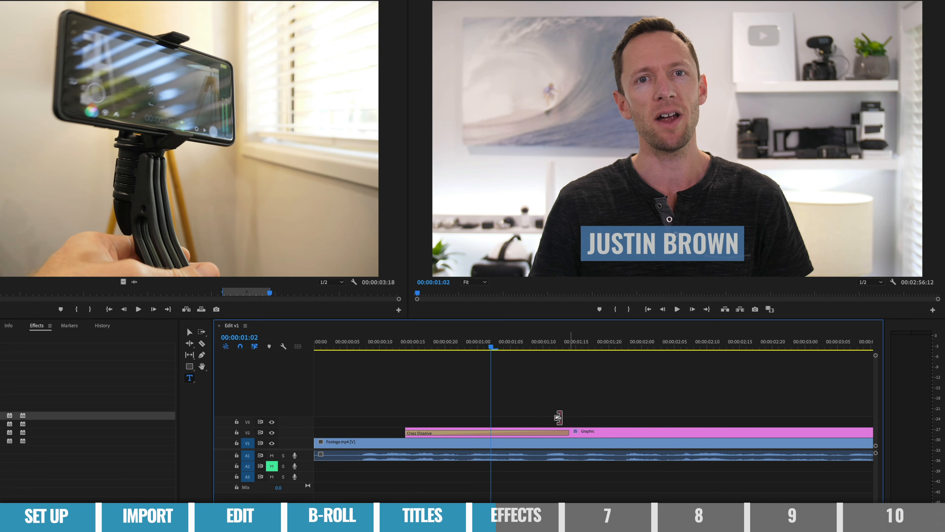
{"action": "left_click_drag", "start_coordinate": [493, 348], "coordinate": [523, 348]}
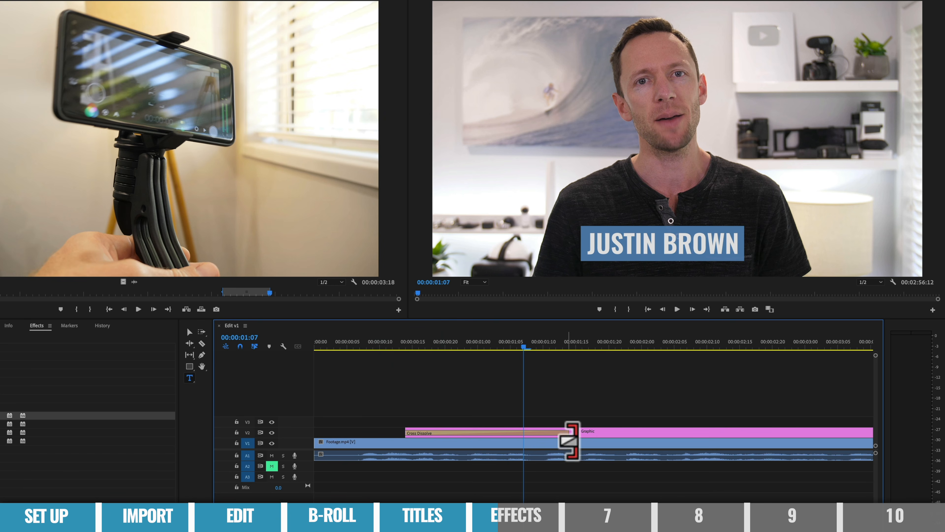
{"action": "left_click_drag", "start_coordinate": [568, 441], "coordinate": [464, 433]}
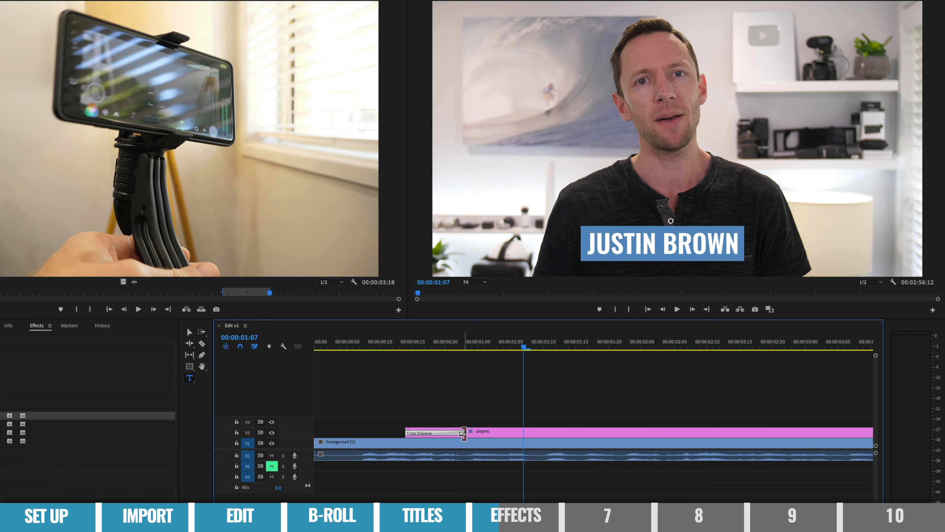
{"action": "left_click_drag", "start_coordinate": [410, 349], "coordinate": [576, 351]}
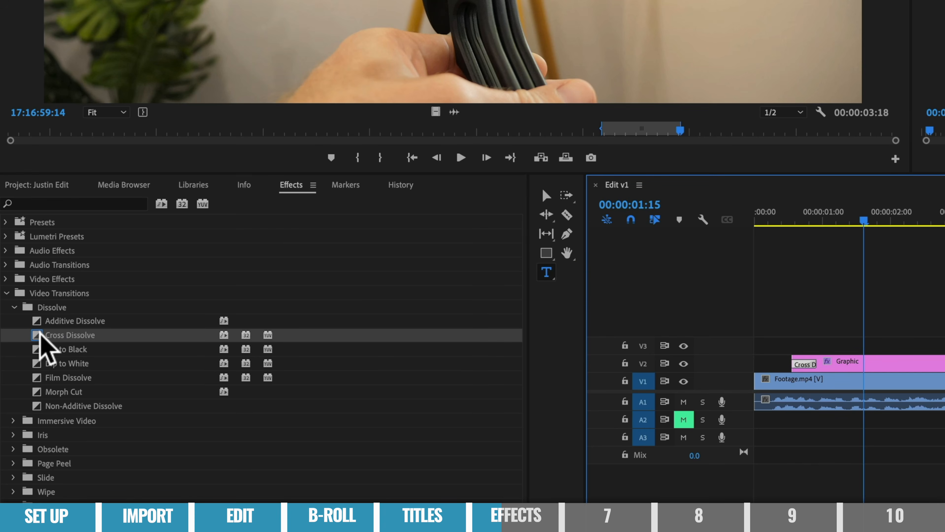
- Add a Cross Dissolve to the end of the name title, shorten it to a few frames, and preview the title
{"action": "left_click_drag", "start_coordinate": [39, 333], "coordinate": [554, 416]}
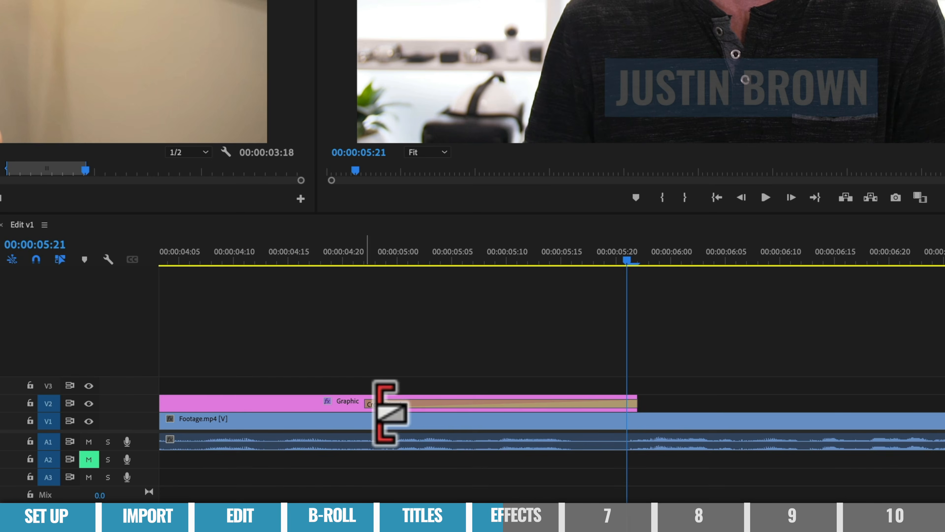
{"action": "left_click_drag", "start_coordinate": [384, 414], "coordinate": [590, 422]}
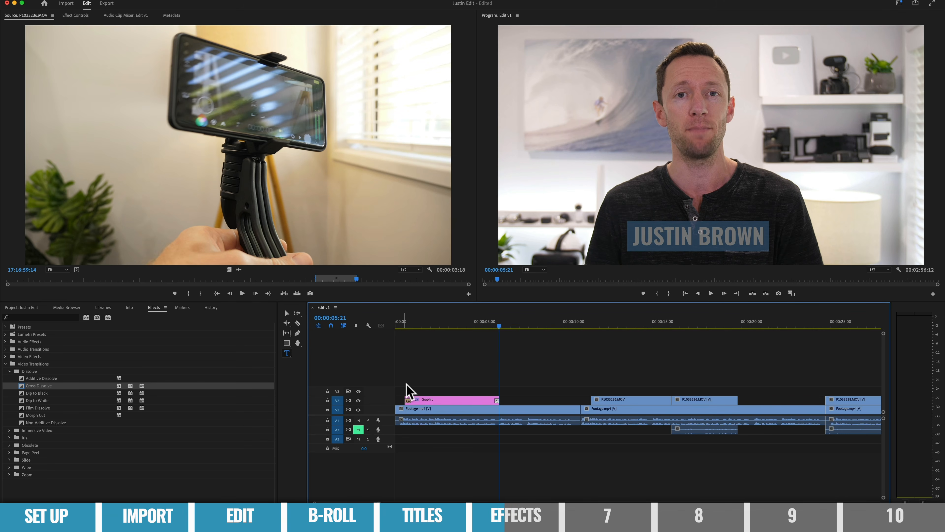
{"action": "left_click_drag", "start_coordinate": [397, 316], "coordinate": [529, 330]}
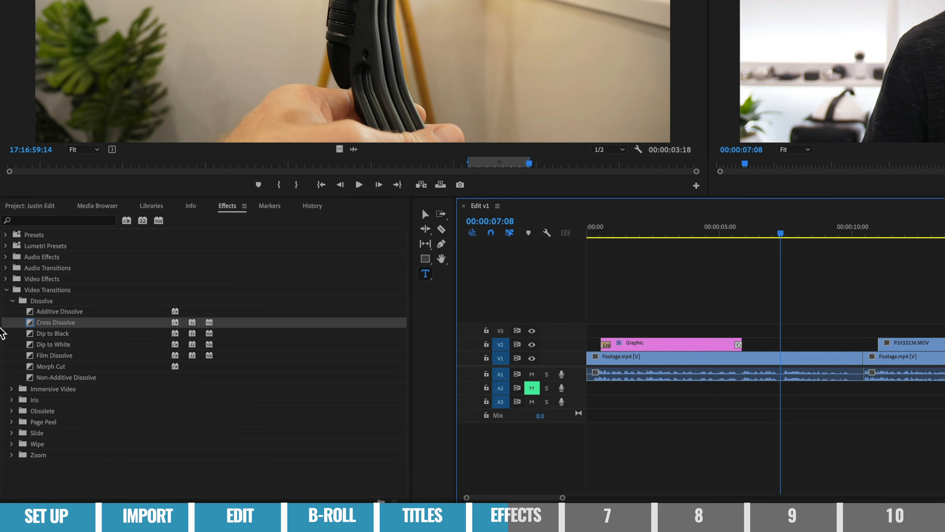
- Apply a Dip to Black transition at the cut between the first two Footage.mp4 clips on V1 and preview it
{"action": "left_click", "coordinate": [29, 333]}
{"action": "left_click_drag", "start_coordinate": [30, 334], "coordinate": [864, 357]}
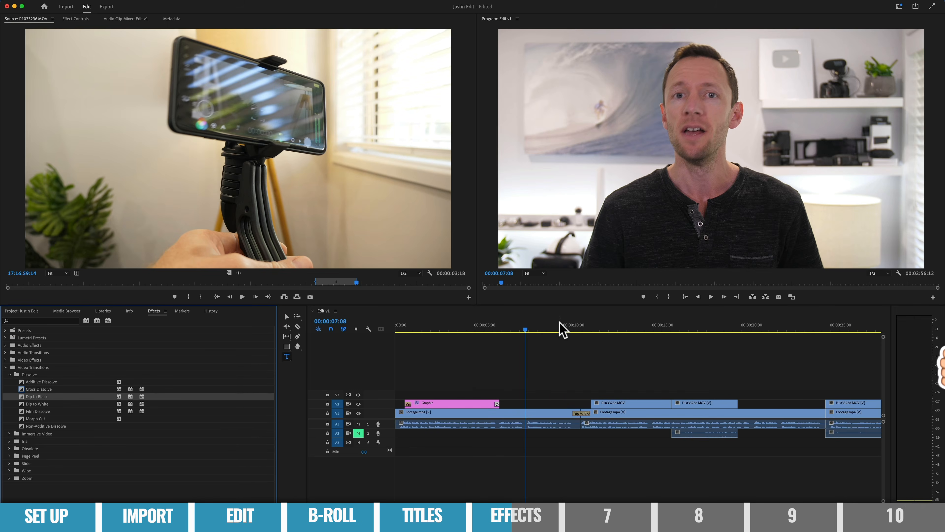
{"action": "left_click_drag", "start_coordinate": [560, 321], "coordinate": [589, 329]}
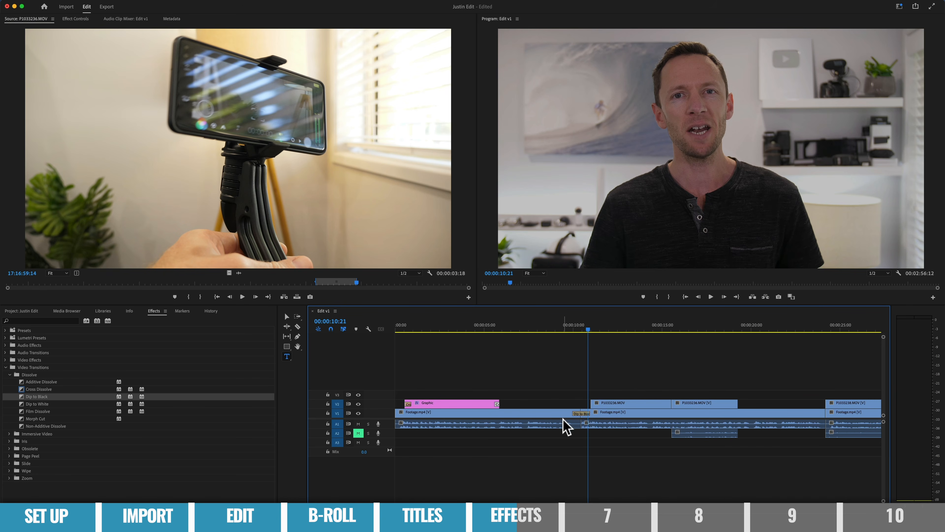
{"action": "left_click", "coordinate": [560, 327]}
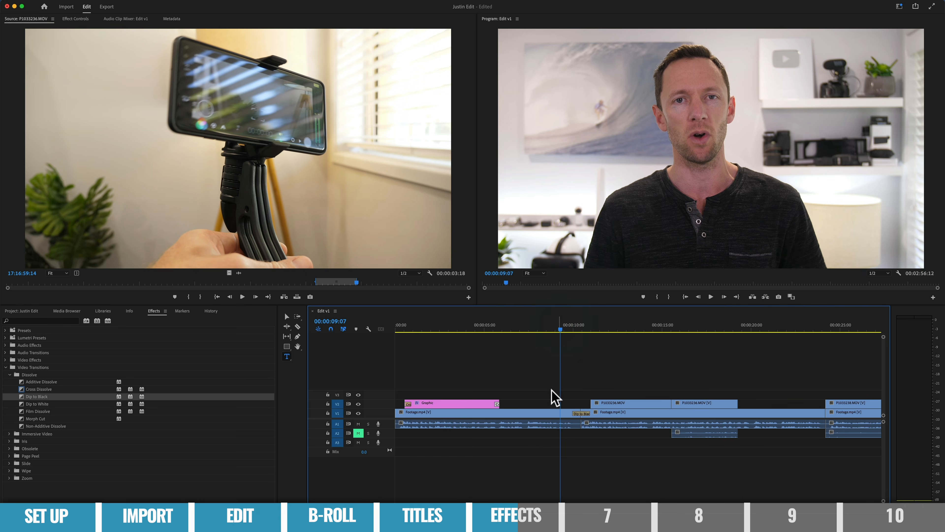
{"action": "left_click", "coordinate": [589, 327]}
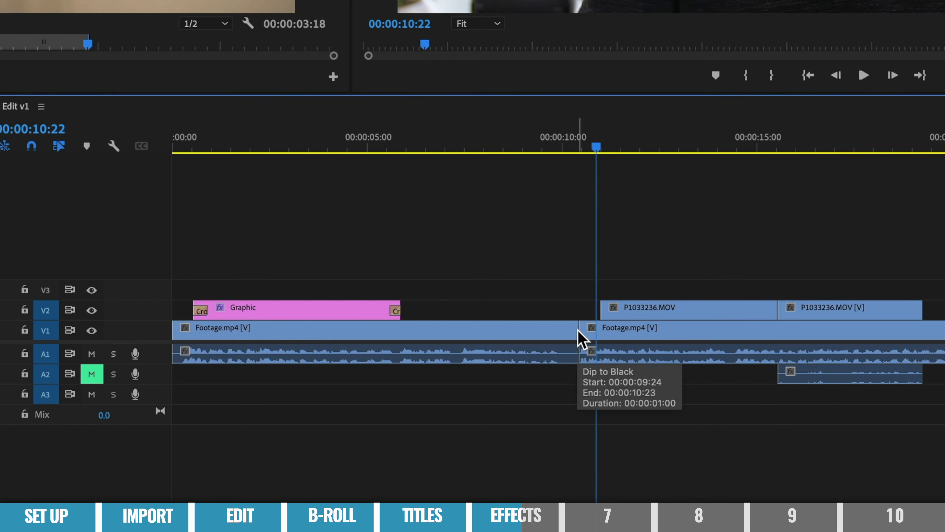
- Scale the second Footage.mp4 clip on V1 up to 113
{"action": "left_click", "coordinate": [563, 147]}
{"action": "left_click", "coordinate": [595, 147]}
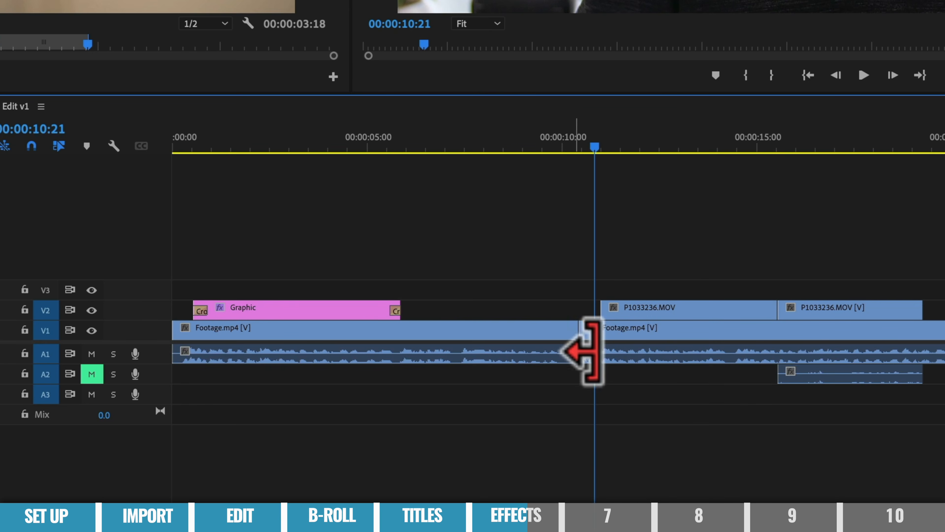
{"action": "left_click", "coordinate": [596, 338]}
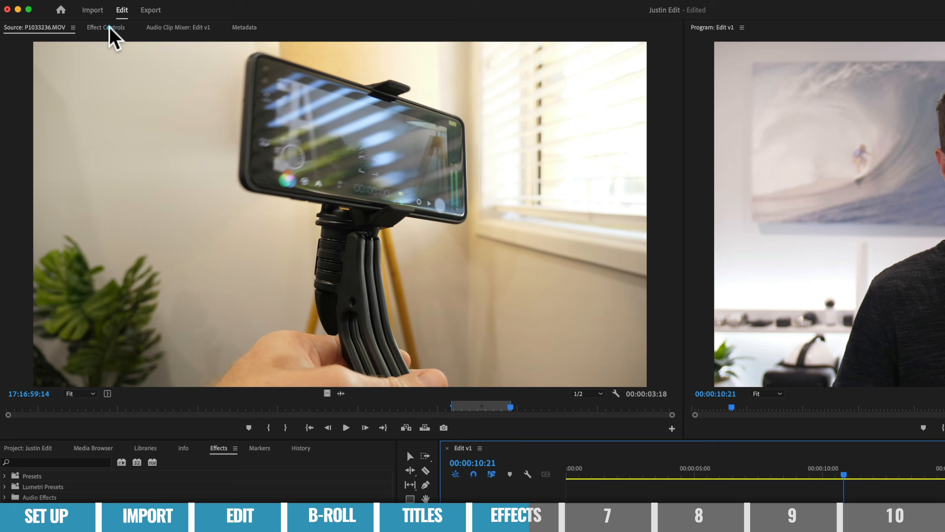
{"action": "left_click", "coordinate": [106, 27]}
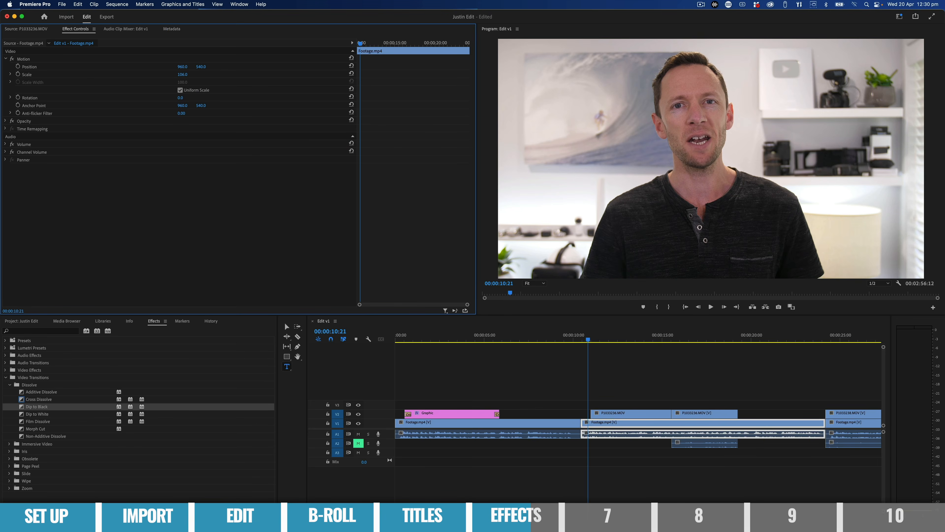
{"action": "left_click_drag", "start_coordinate": [183, 74], "coordinate": [193, 76]}
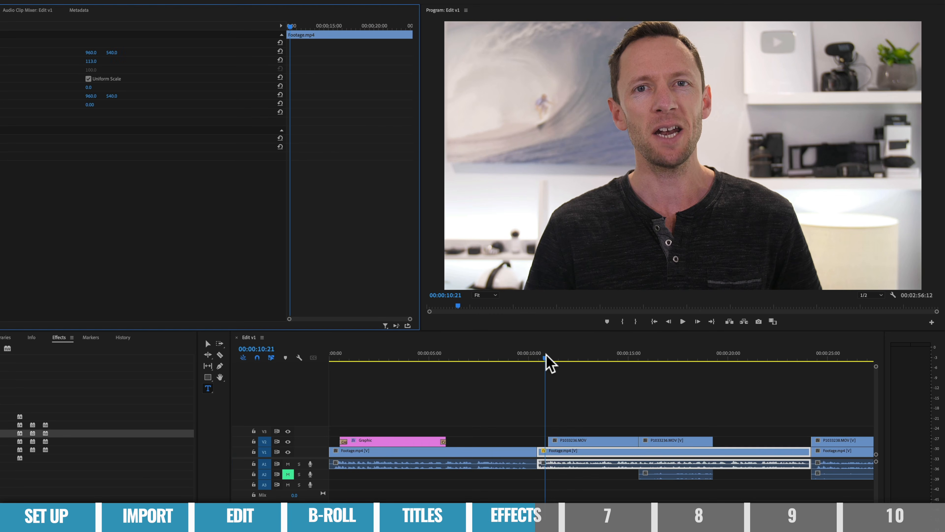
- Preview the zoom change across the cut and reposition the enlarged second Footage.mp4 clip to 996, 585
{"action": "left_click", "coordinate": [574, 339]}
{"action": "left_click", "coordinate": [528, 357]}
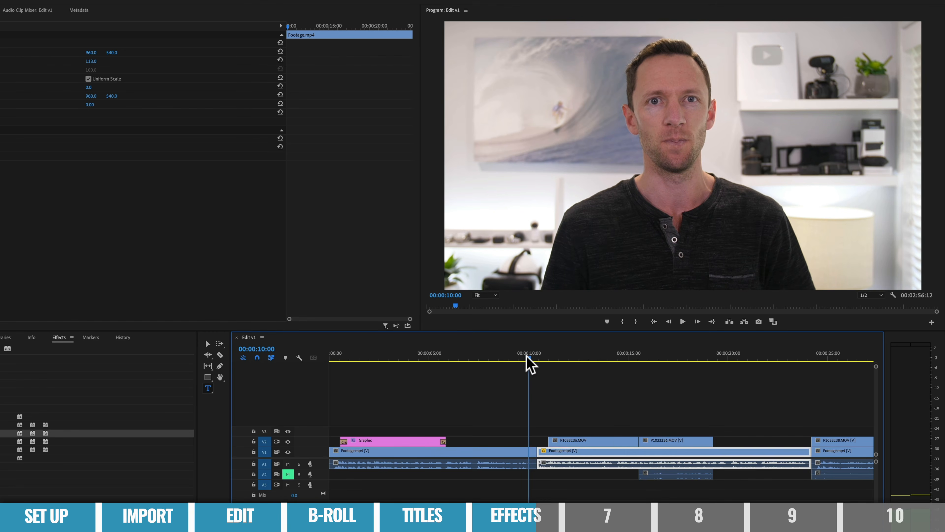
{"action": "left_click_drag", "start_coordinate": [527, 357], "coordinate": [540, 358]}
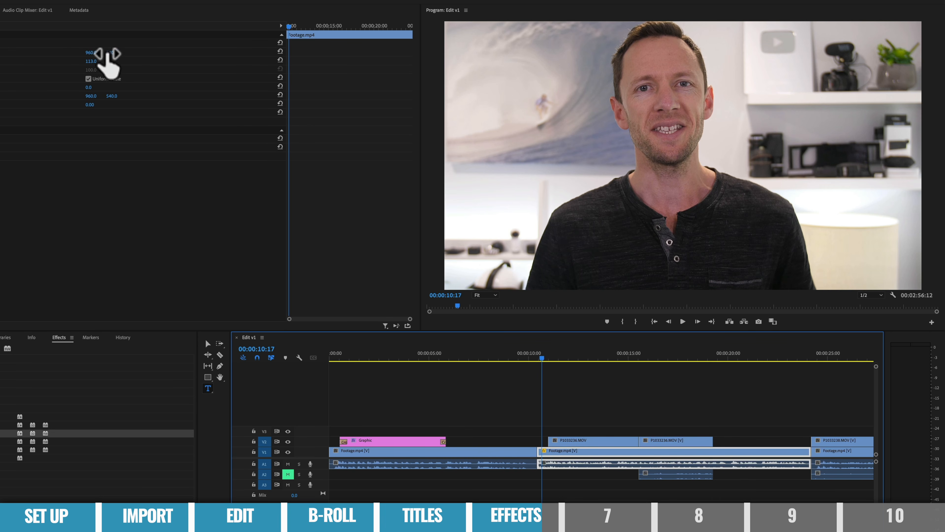
{"action": "left_click_drag", "start_coordinate": [95, 56], "coordinate": [133, 55]}
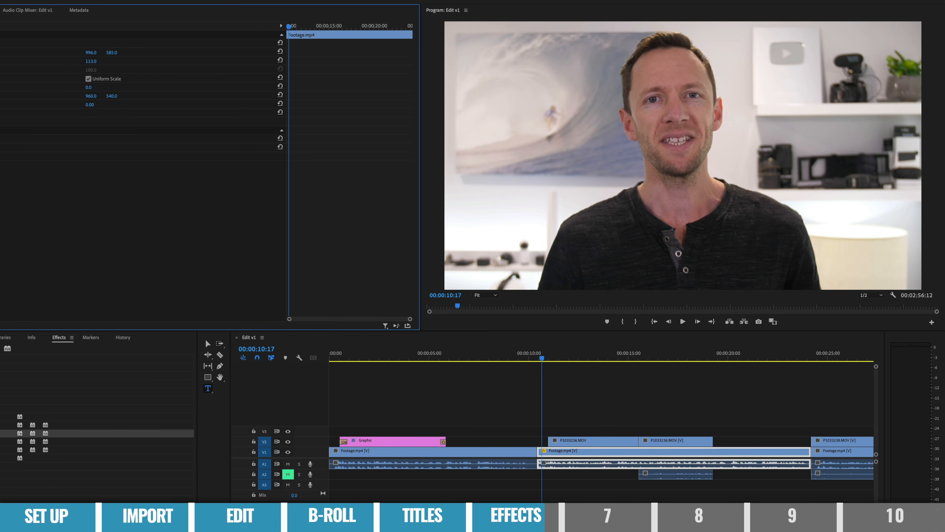
{"action": "mouse_move", "coordinate": [542, 359]}
{"action": "left_mouse_down"}
{"action": "mouse_move", "coordinate": [530, 362]}
{"action": "mouse_move", "coordinate": [545, 364]}
{"action": "left_mouse_up"}
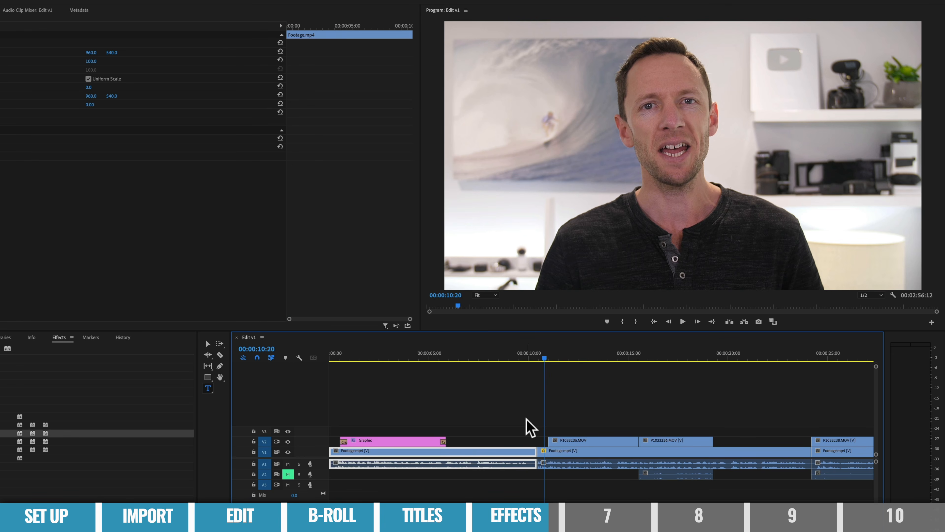
{"action": "left_click", "coordinate": [506, 436]}
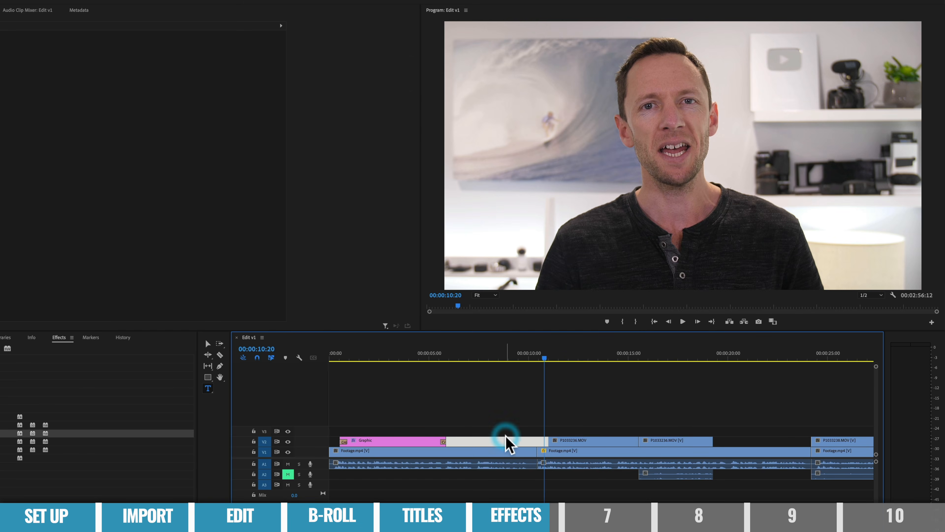
{"action": "left_click", "coordinate": [498, 451]}
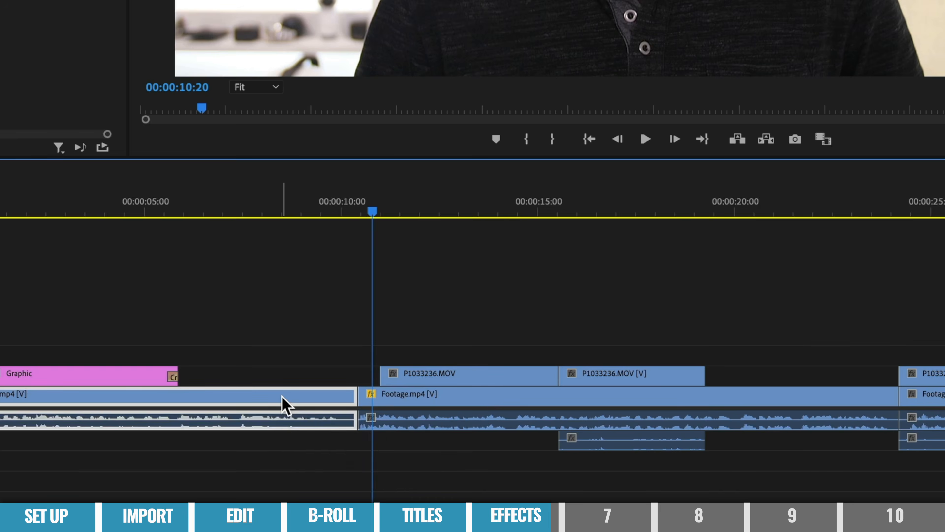
{"action": "right_click", "coordinate": [494, 454]}
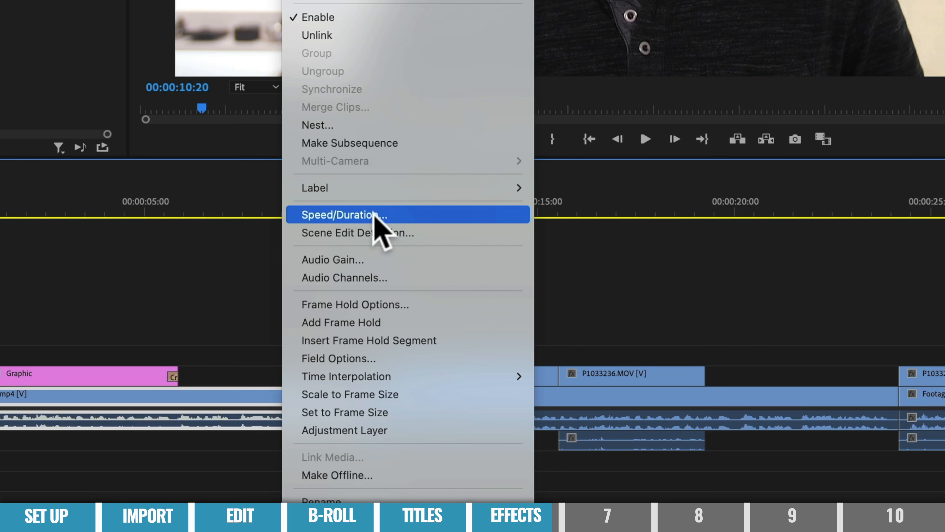
{"action": "left_click", "coordinate": [340, 218]}
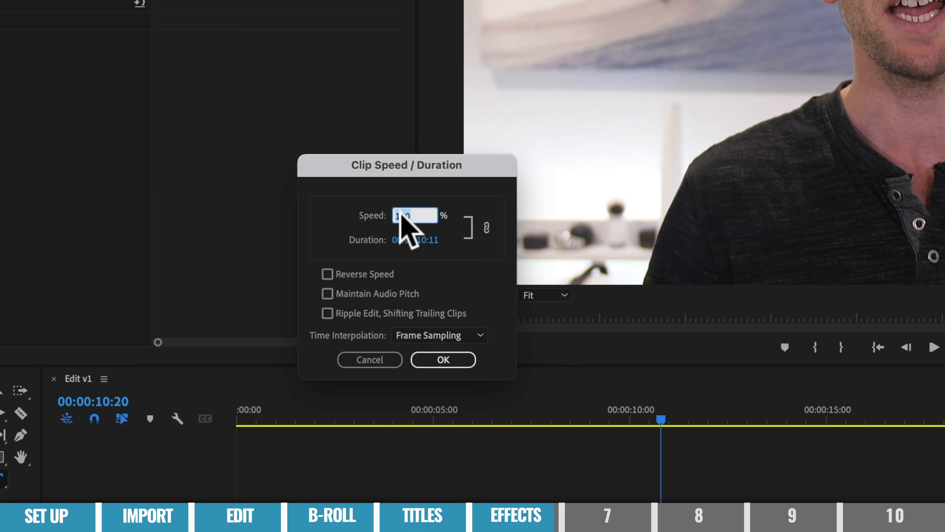
{"action": "type", "text": "200"}
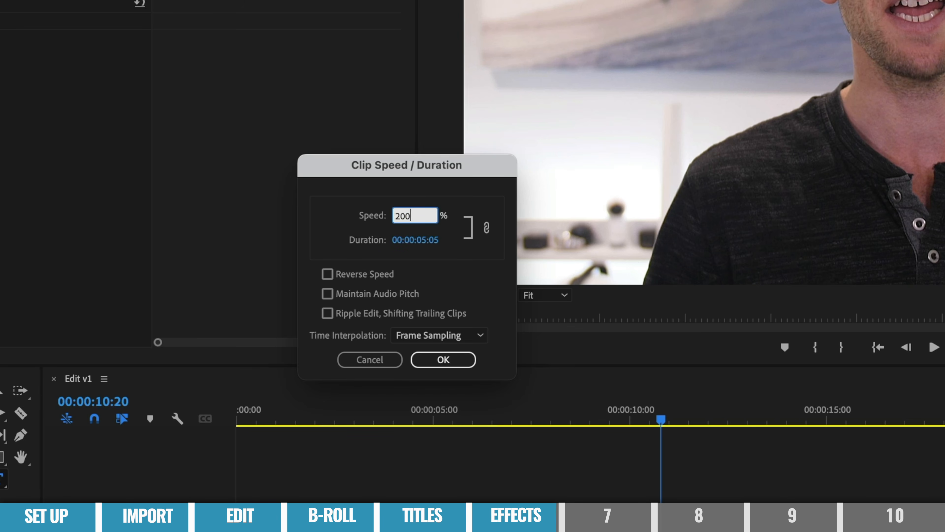
{"action": "left_click", "coordinate": [391, 358]}
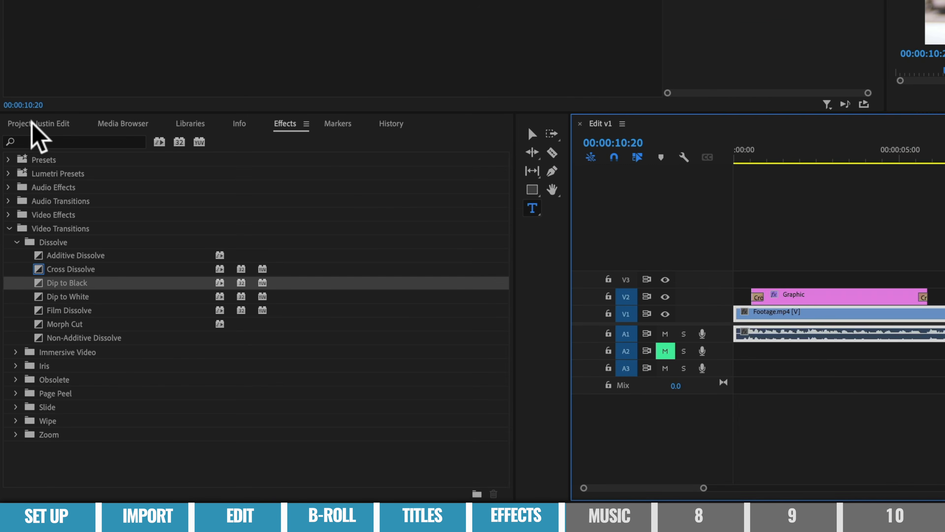
- Expand the Video Files and Music bins in the project to show the music tracks
{"action": "left_click", "coordinate": [31, 123]}
{"action": "left_click", "coordinate": [35, 263]}
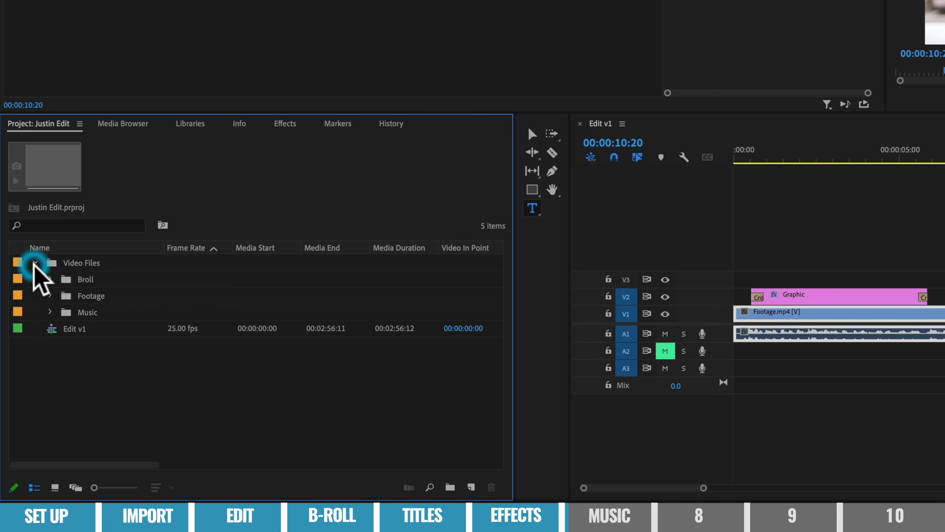
{"action": "left_click", "coordinate": [50, 312]}
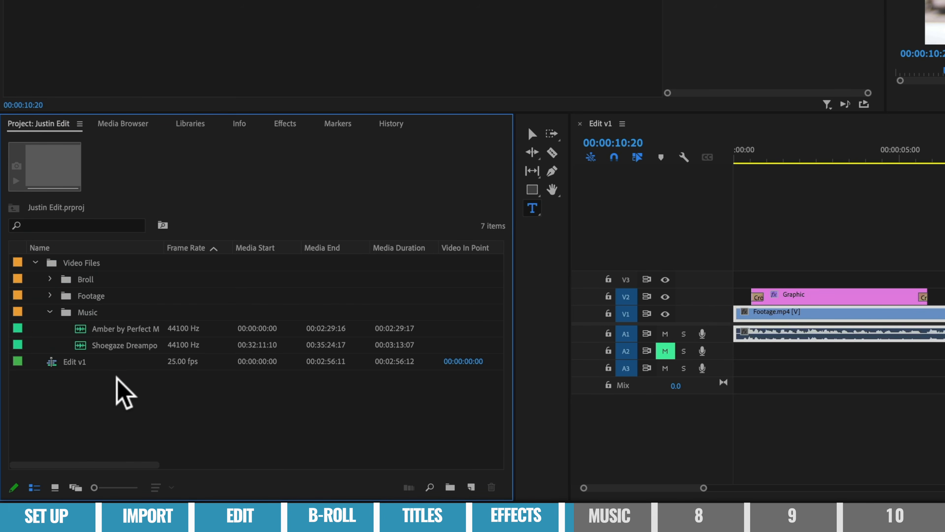
{"action": "right_click", "coordinate": [120, 402]}
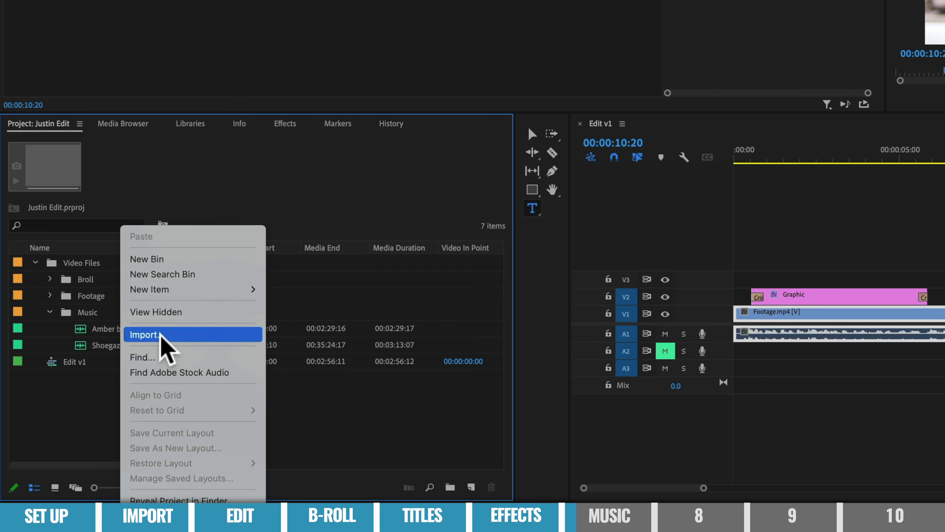
{"action": "left_click", "coordinate": [321, 421]}
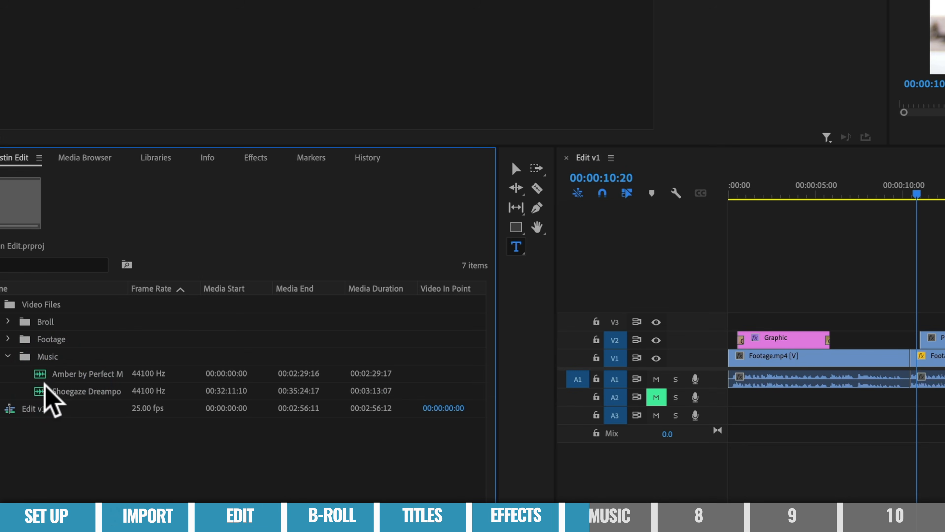
- Add the Shoegaze Dreampop music to a new audio track A4 and align its start with the beginning of the sequence
{"action": "left_click_drag", "start_coordinate": [39, 389], "coordinate": [803, 405]}
{"action": "left_click_drag", "start_coordinate": [538, 405], "coordinate": [479, 442]}
{"action": "left_click_drag", "start_coordinate": [216, 454], "coordinate": [221, 451]}
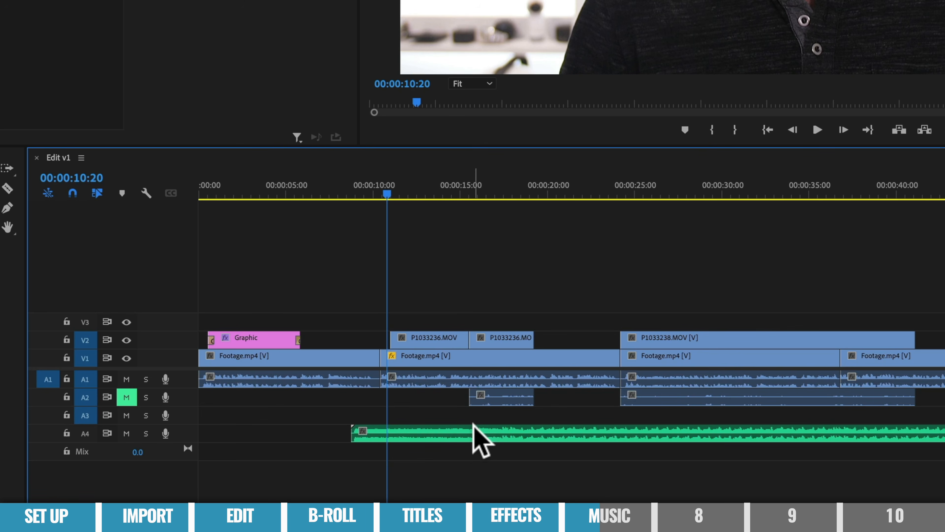
{"action": "mouse_move", "coordinate": [470, 435]}
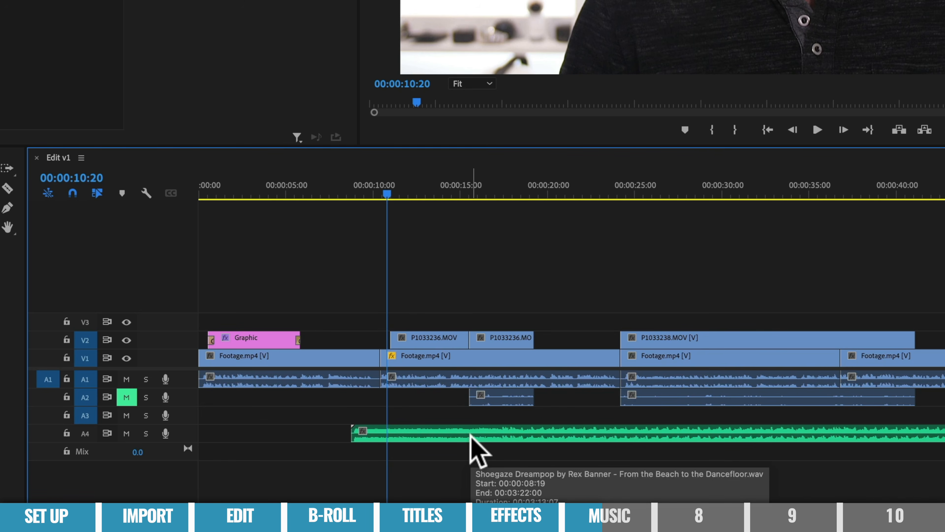
{"action": "left_click_drag", "start_coordinate": [470, 435], "coordinate": [210, 429]}
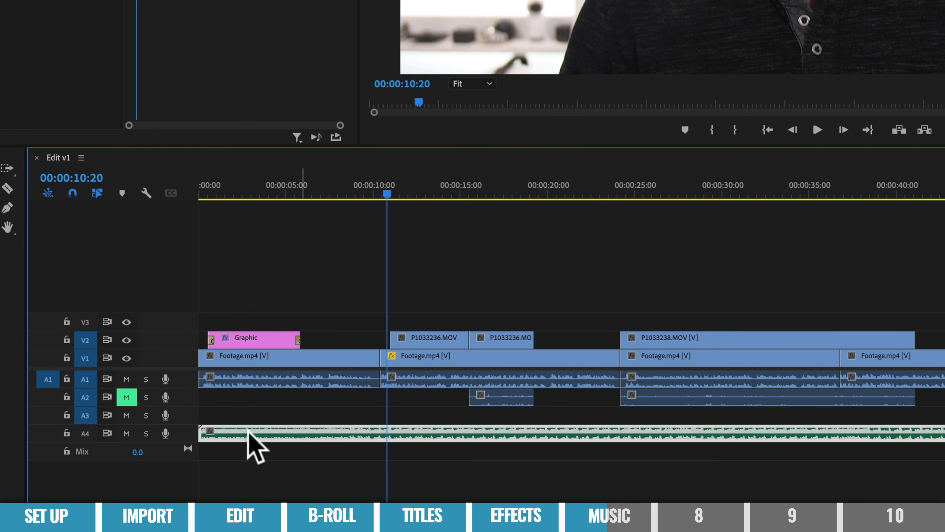
- Trim the end of the music clip on A4 to match the end of the last Footage.mp4 clip
{"action": "scroll", "coordinate": [201, 427], "scroll_direction": "down", "scroll_amount": 10}
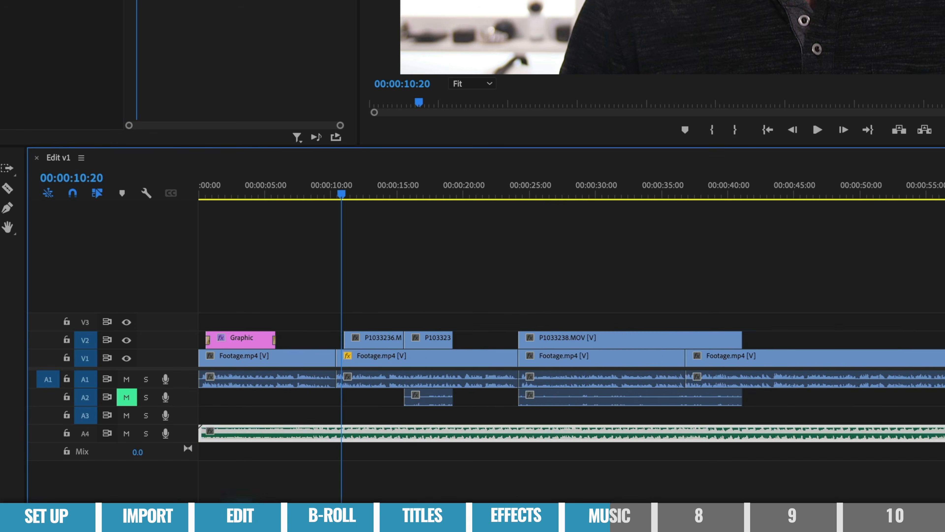
{"action": "scroll", "coordinate": [572, 387], "scroll_direction": "down", "scroll_amount": 15}
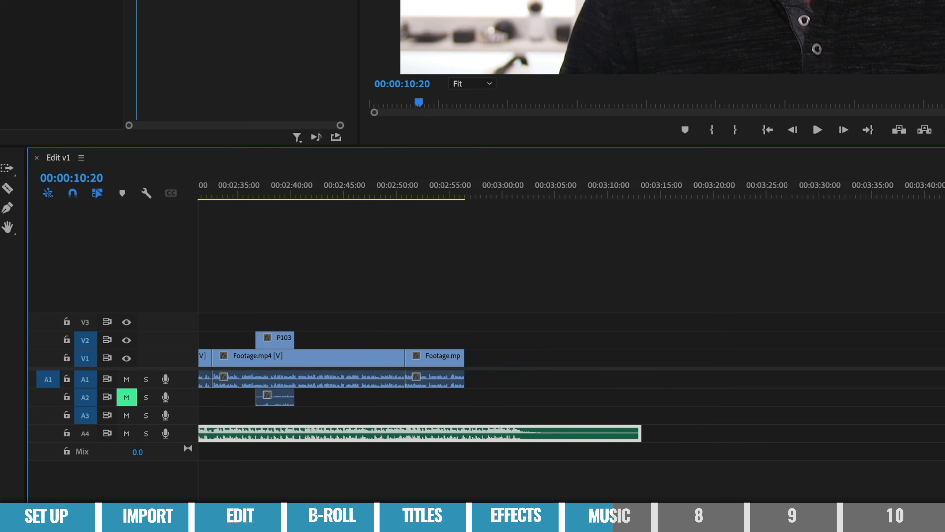
{"action": "left_click_drag", "start_coordinate": [761, 433], "coordinate": [588, 433]}
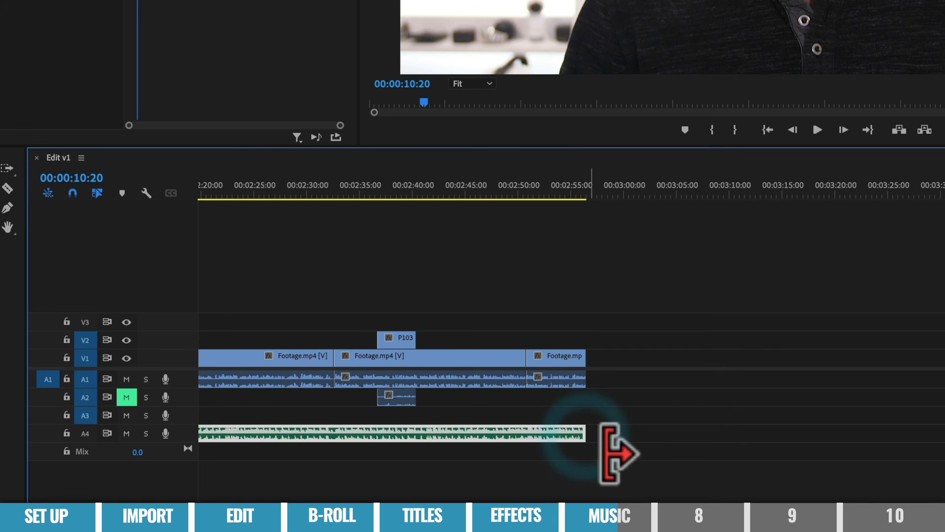
{"action": "scroll", "coordinate": [572, 387], "scroll_direction": "up", "scroll_amount": 14}
{"action": "scroll", "coordinate": [572, 387], "scroll_direction": "up", "scroll_amount": 12}
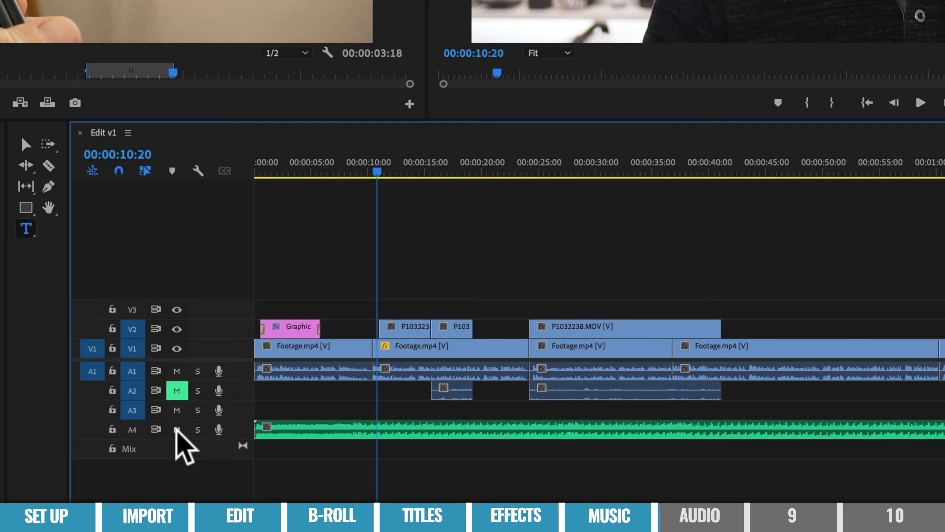
- Mute the A4 music track and play the sequence from the start to check the voice levels on the audio meters
{"action": "left_click", "coordinate": [177, 429]}
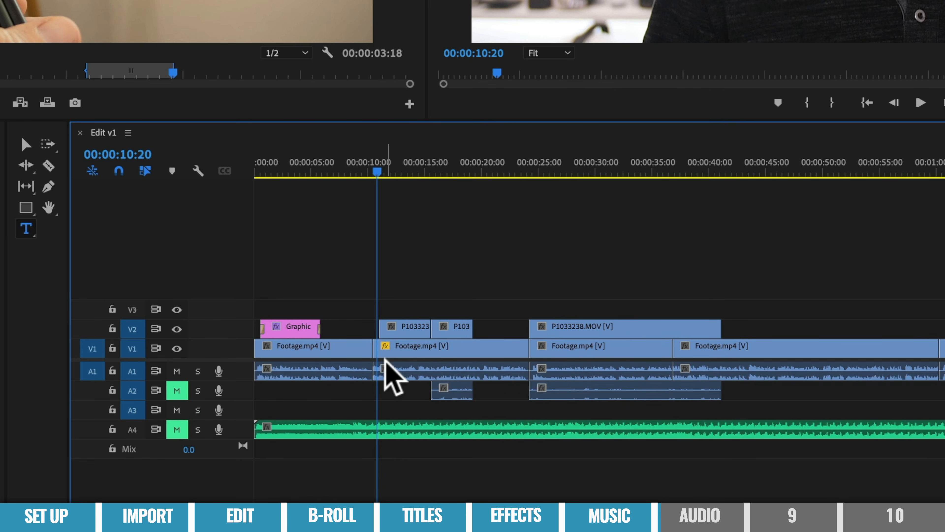
{"action": "left_click_drag", "start_coordinate": [327, 172], "coordinate": [249, 175]}
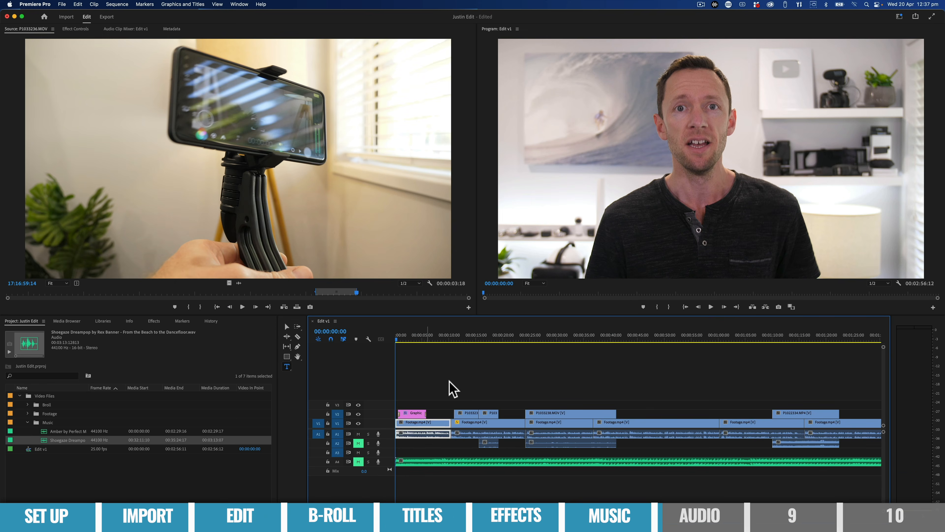
{"action": "key", "text": "space"}
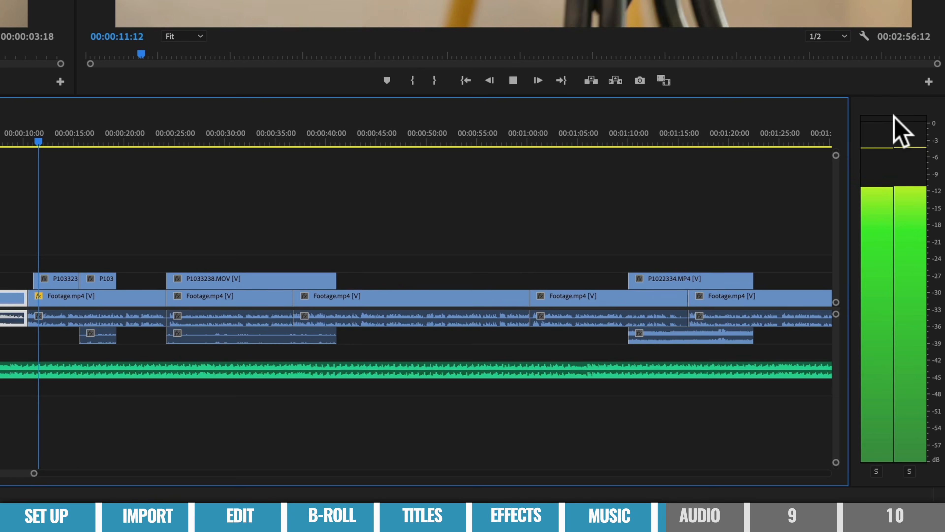
{"action": "key", "text": "space"}
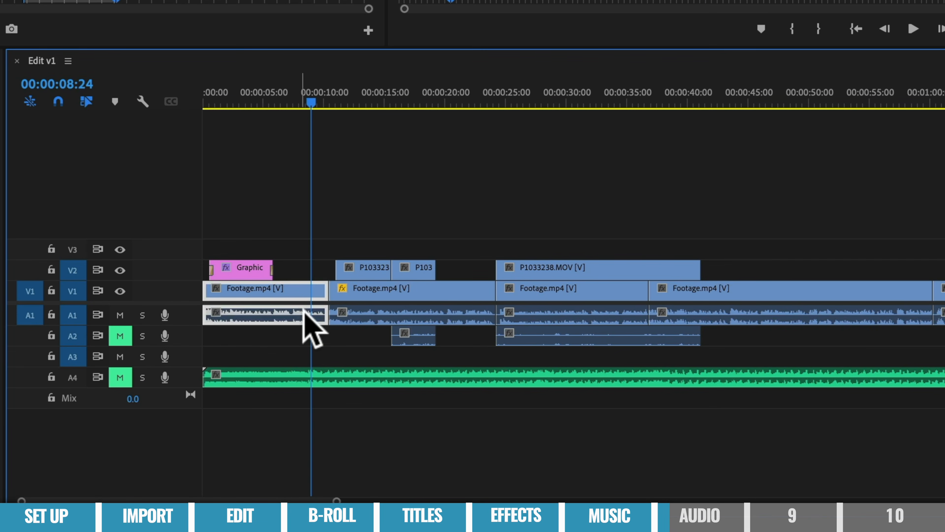
- Raise the volume level of the first Footage.mp4 clip to 12.4 dB and play it back to check the audio meters
{"action": "left_click", "coordinate": [360, 316]}
{"action": "left_click", "coordinate": [551, 316]}
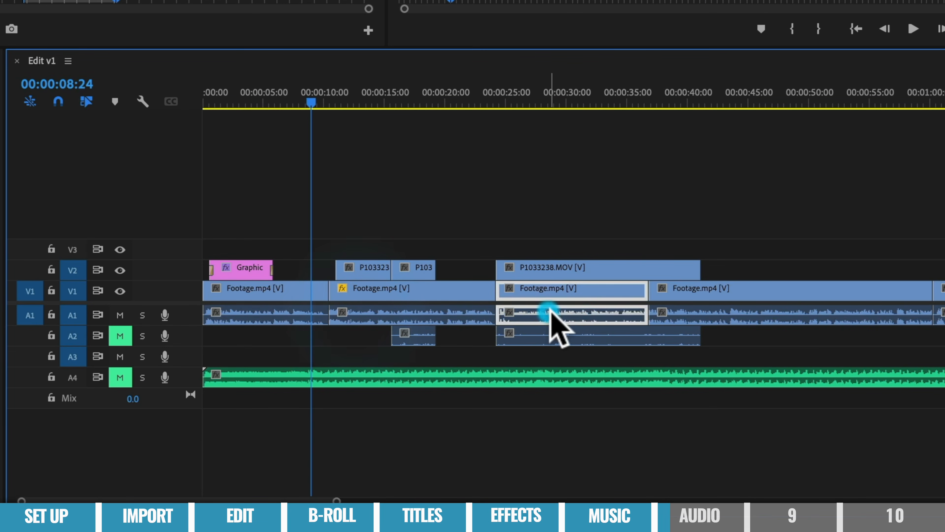
{"action": "left_click", "coordinate": [711, 316]}
{"action": "left_click", "coordinate": [293, 311]}
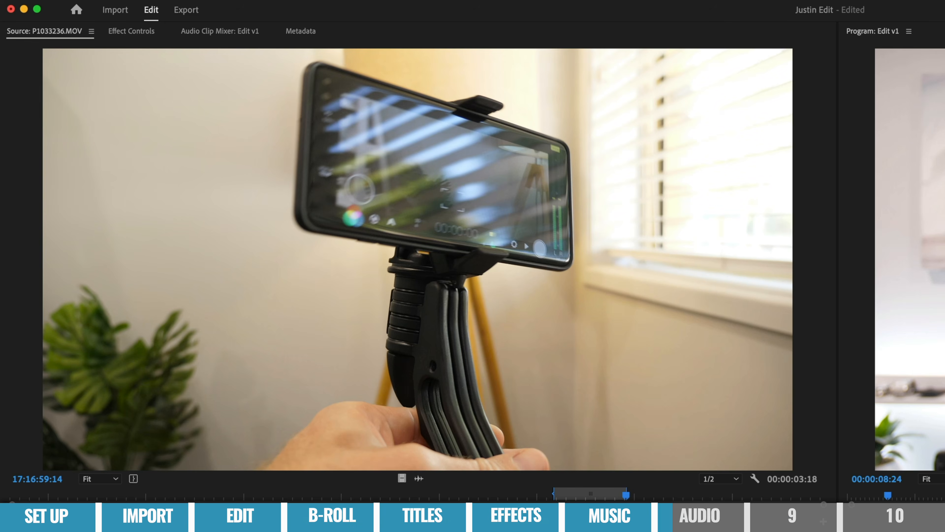
{"action": "left_click", "coordinate": [130, 32]}
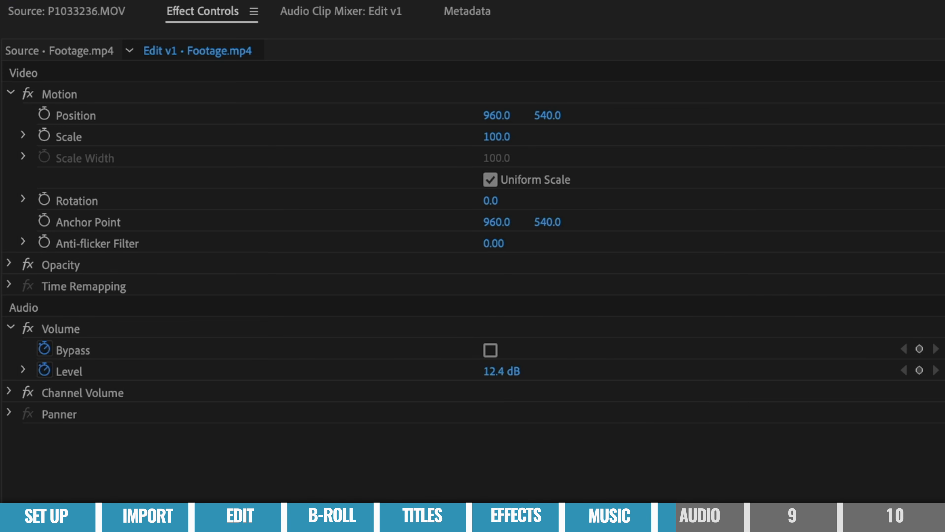
{"action": "left_click_drag", "start_coordinate": [503, 371], "coordinate": [528, 372]}
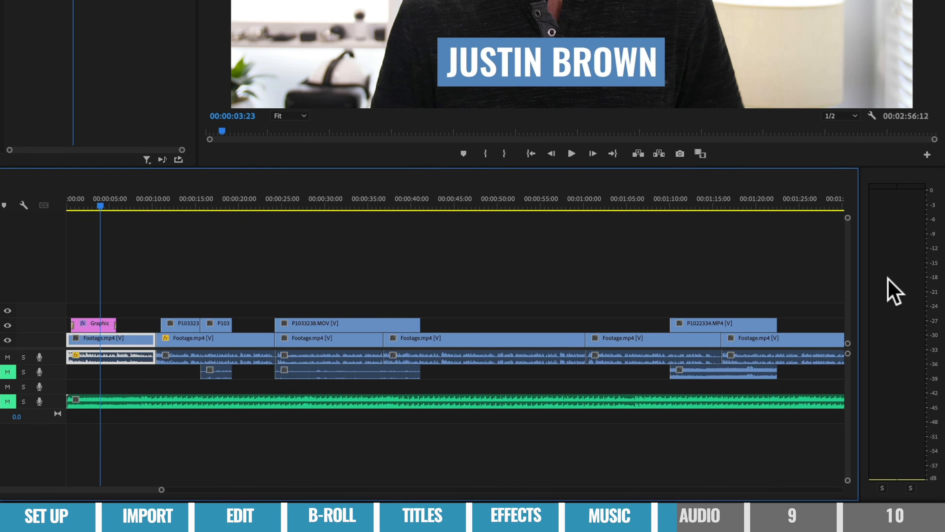
{"action": "key", "text": "space"}
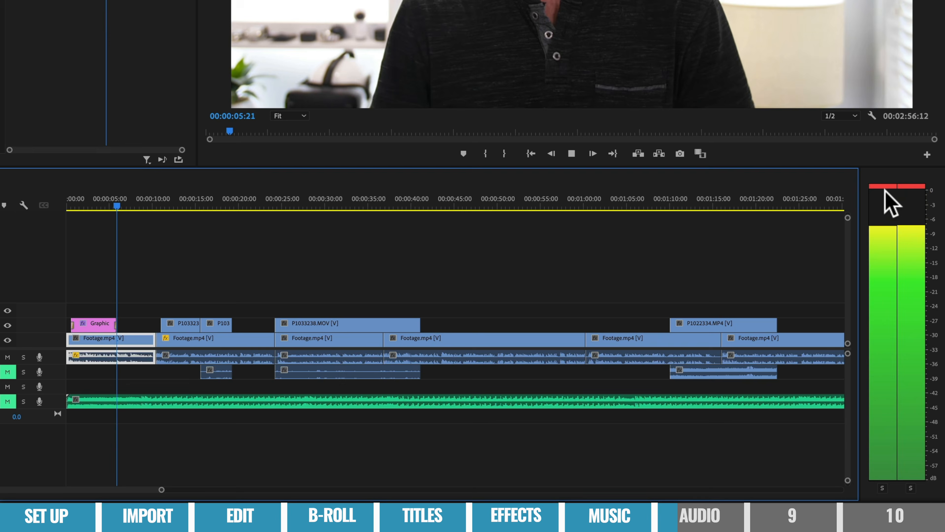
{"action": "key", "text": "space"}
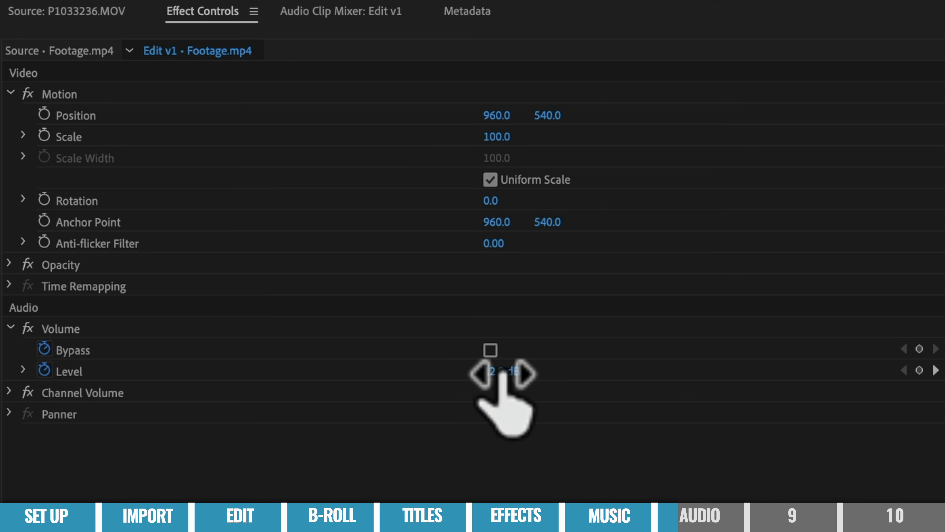
- Set the first Footage.mp4 clip's volume level to 1.0 dB with Level keyframing off and play it back to check the audio meters
{"action": "left_click_drag", "start_coordinate": [515, 372], "coordinate": [529, 372]}
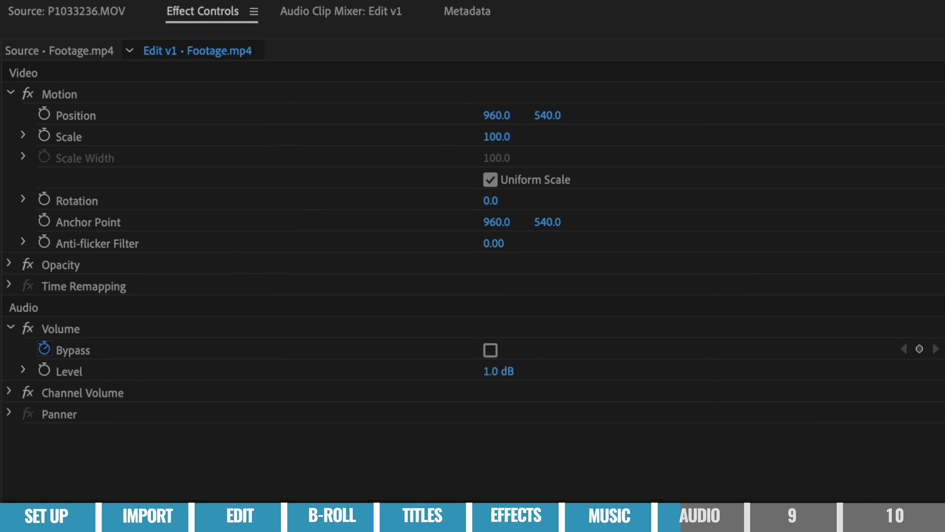
{"action": "left_click", "coordinate": [80, 205]}
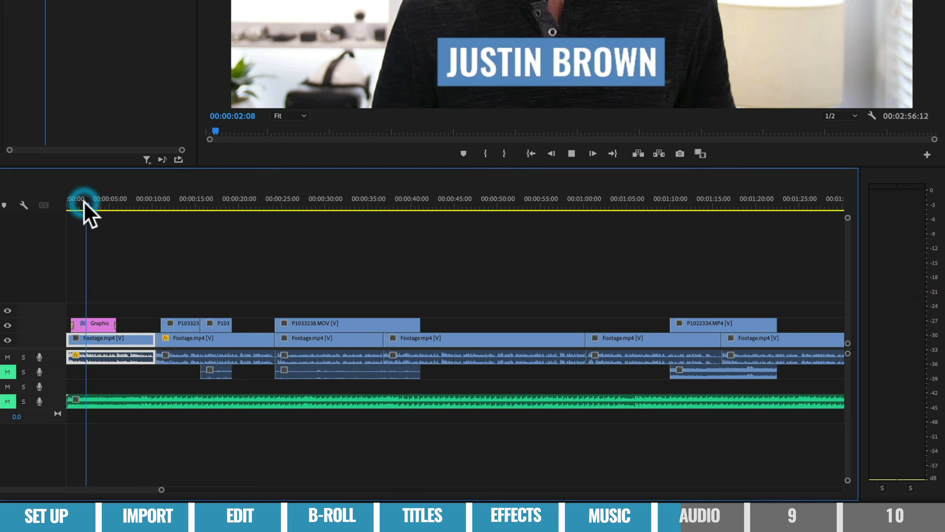
{"action": "key", "text": "space"}
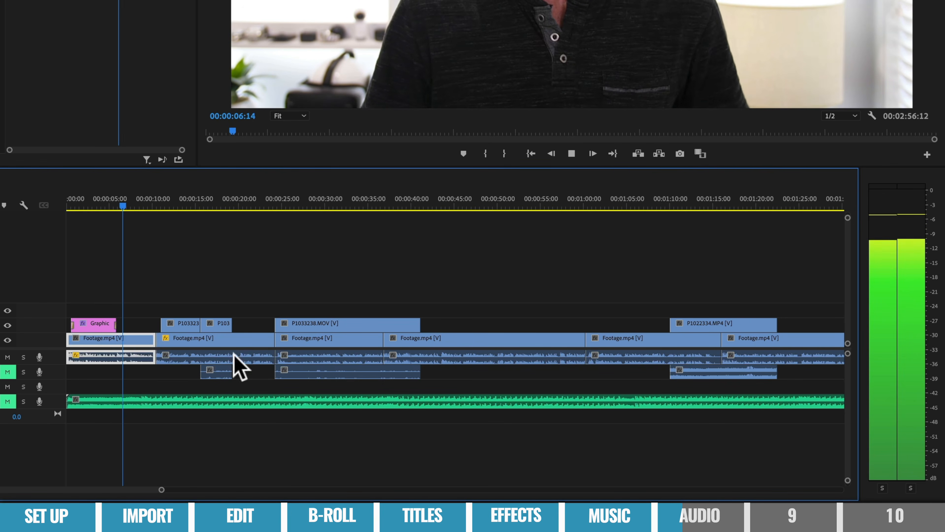
{"action": "key", "text": "space"}
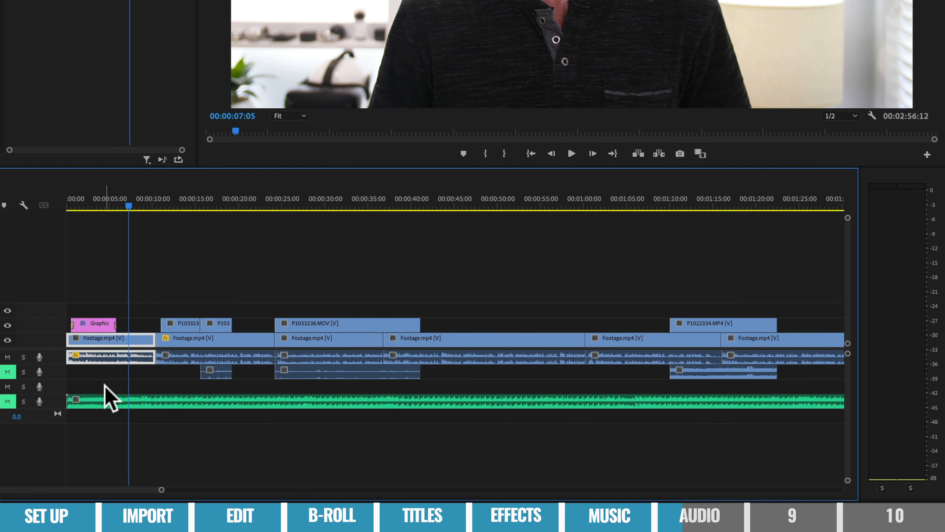
- Copy the Volume effect from the first Footage.mp4 clip
{"action": "left_click", "coordinate": [202, 342]}
{"action": "left_click", "coordinate": [106, 343]}
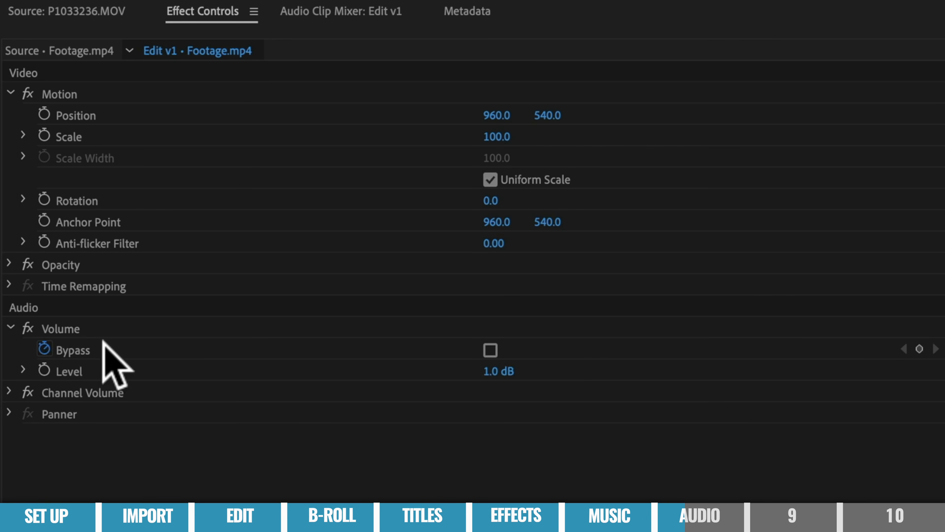
{"action": "right_click", "coordinate": [66, 327]}
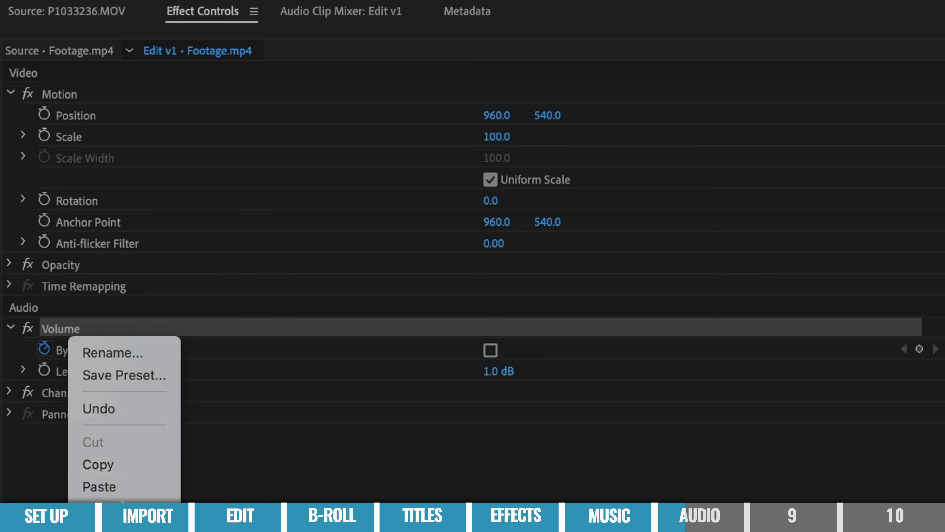
{"action": "left_click", "coordinate": [163, 462]}
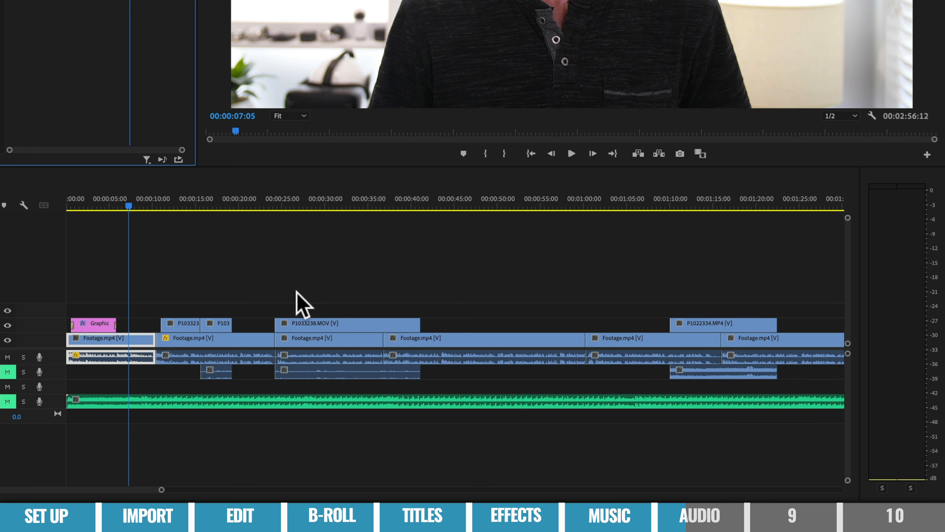
- Paste the copied volume settings onto all the remaining Footage.mp4 clips, deselect them and place the playhead at 00:00:47:24
{"action": "left_click", "coordinate": [297, 291]}
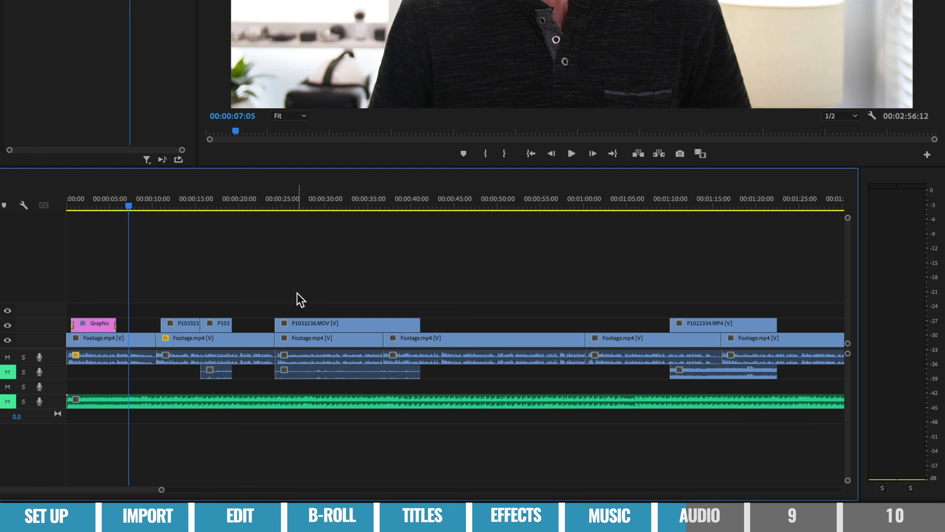
{"action": "key", "text": "minus"}
{"action": "key", "text": "minus"}
{"action": "left_click_drag", "start_coordinate": [481, 346], "coordinate": [93, 365]}
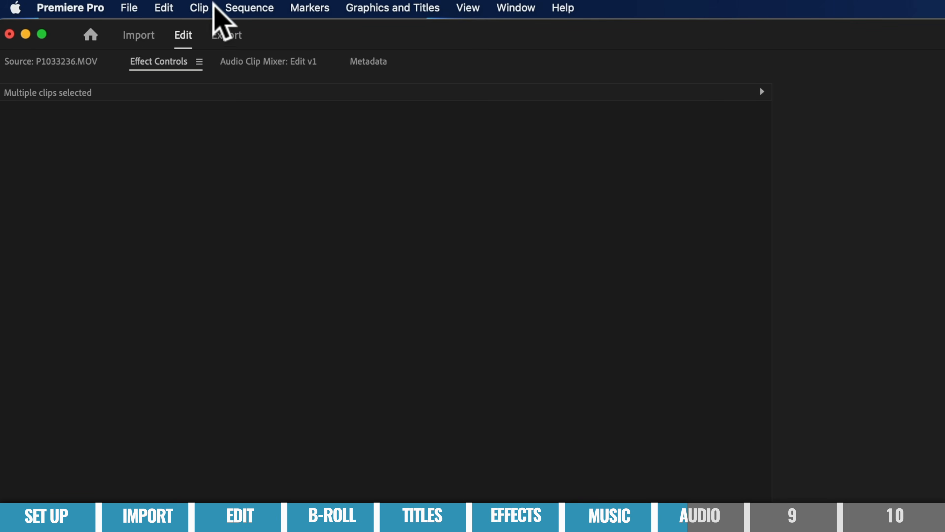
{"action": "left_click", "coordinate": [165, 9]}
{"action": "left_click", "coordinate": [198, 112]}
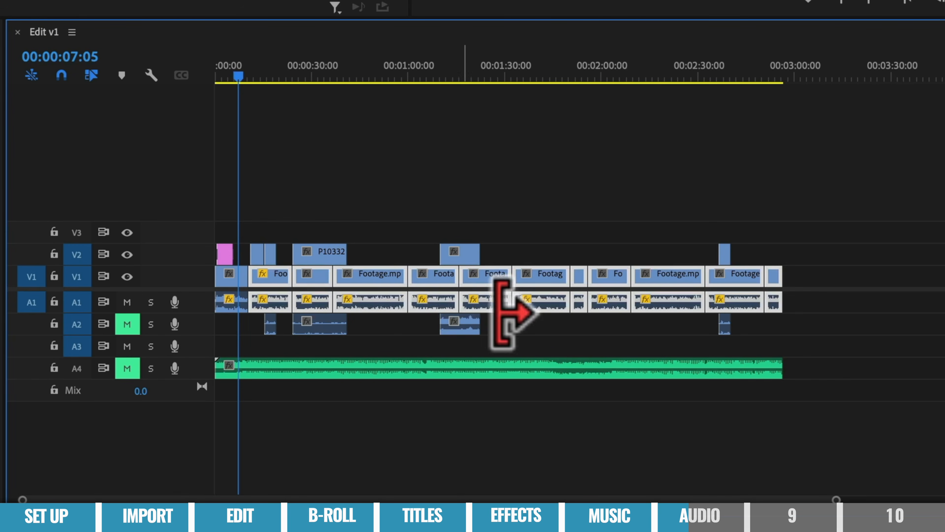
{"action": "left_click", "coordinate": [370, 79]}
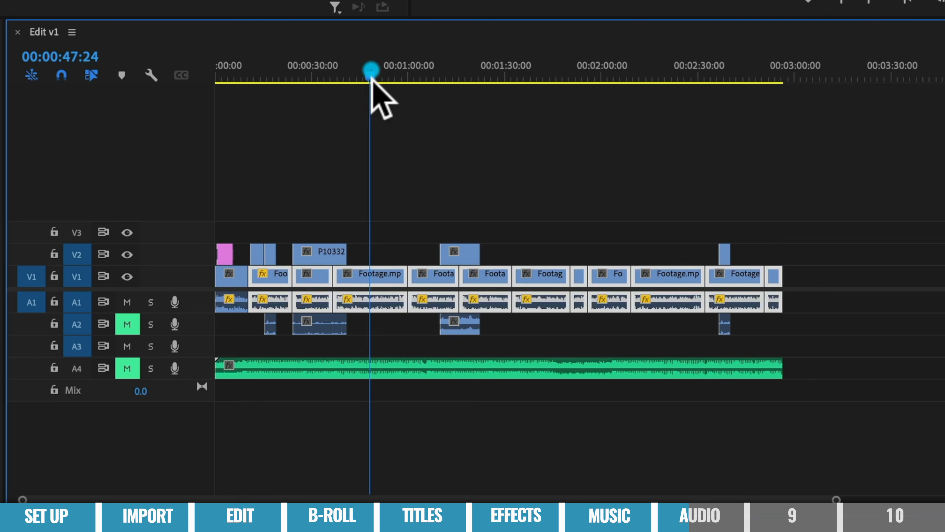
{"action": "left_click", "coordinate": [401, 254]}
{"action": "left_click", "coordinate": [387, 298]}
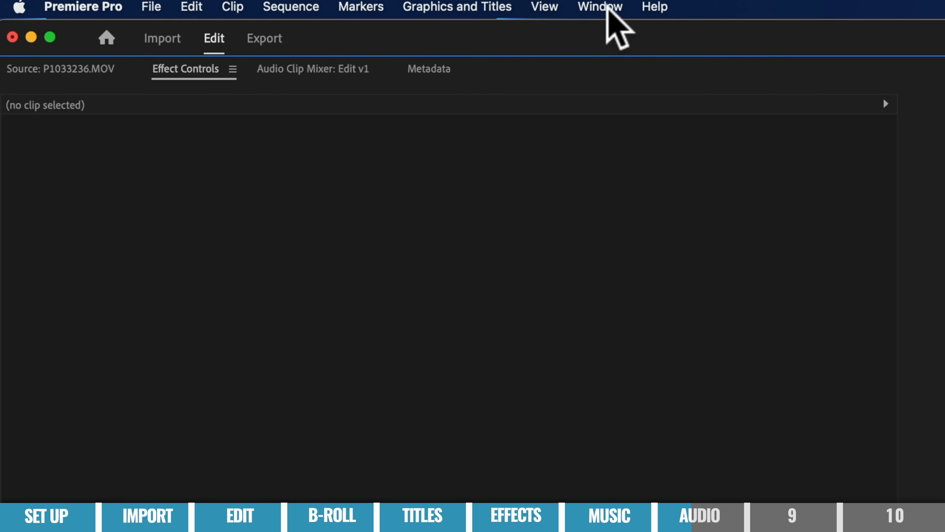
- Open the Audio Track Mixer and try raising and lowering the Audio 1 track's volume with its fader
{"action": "left_click", "coordinate": [607, 6]}
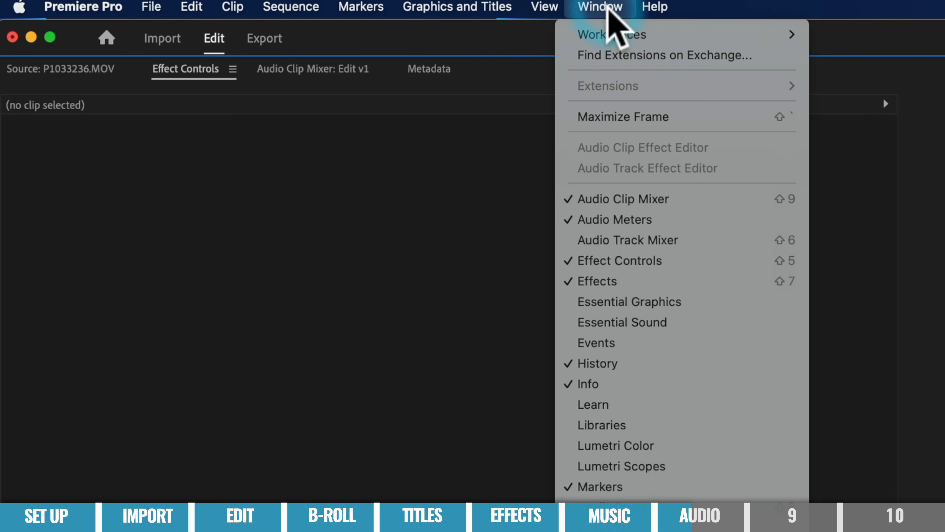
{"action": "left_click", "coordinate": [612, 242]}
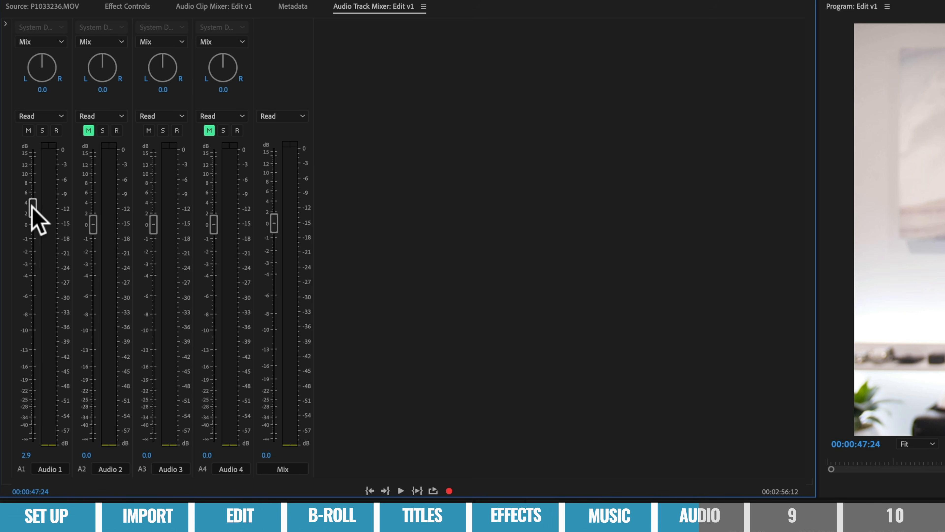
{"action": "left_click_drag", "start_coordinate": [33, 193], "coordinate": [36, 279]}
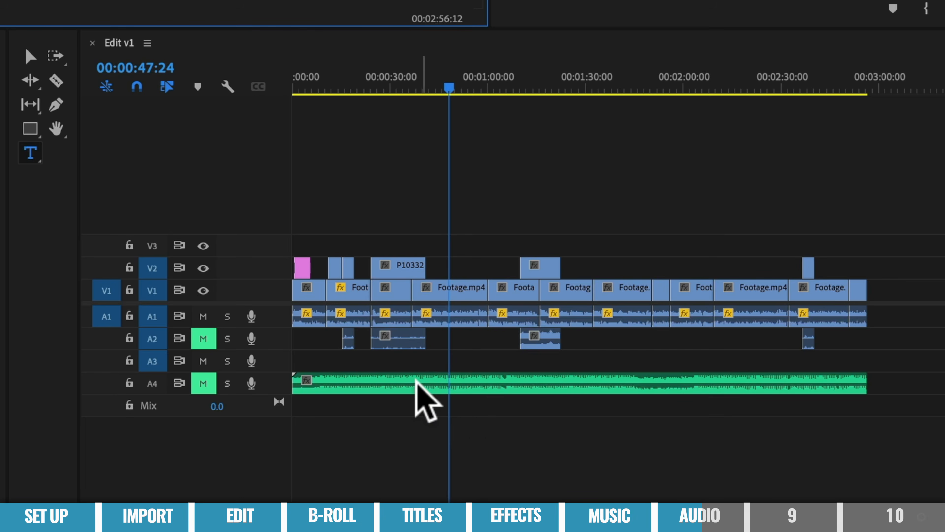
- Unmute the A4 track and turn off Bypass and Level keyframing in the Shoegaze Dreampop clip's Volume effect
{"action": "left_click", "coordinate": [418, 383]}
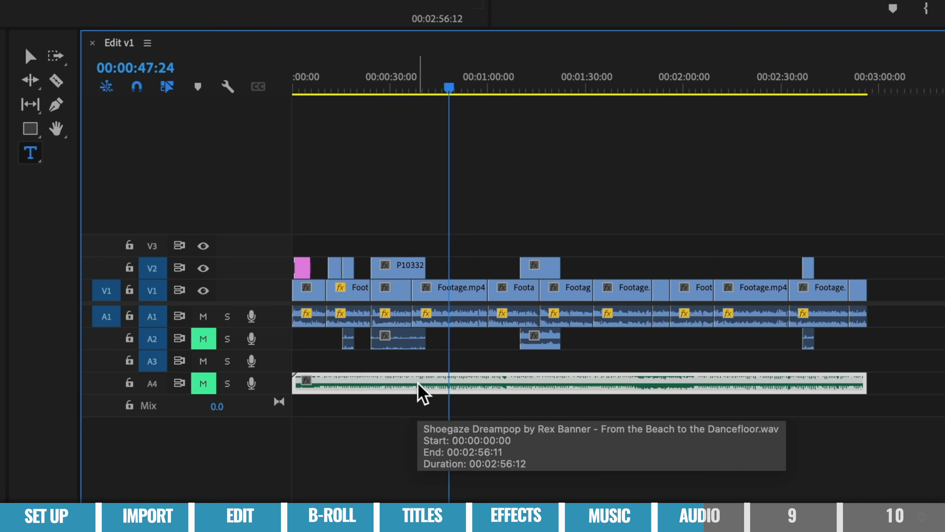
{"action": "left_click", "coordinate": [203, 384]}
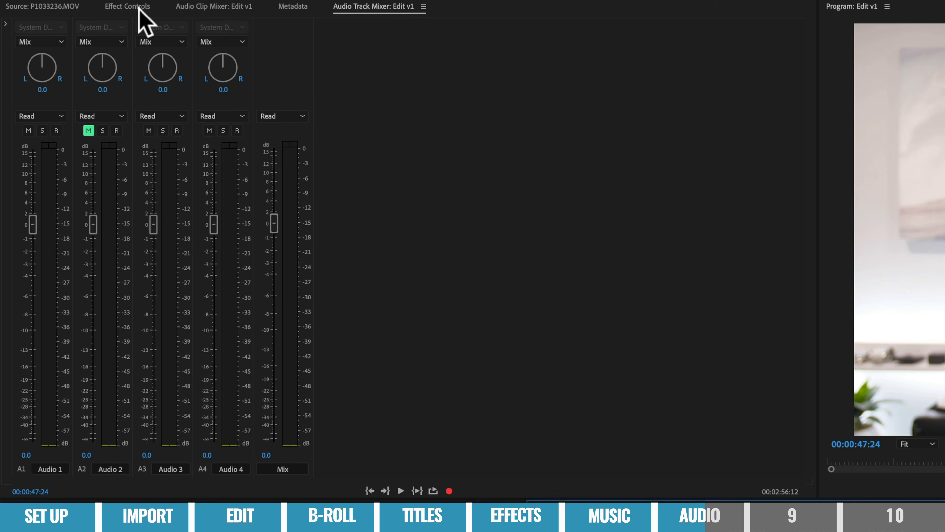
{"action": "left_click", "coordinate": [75, 28]}
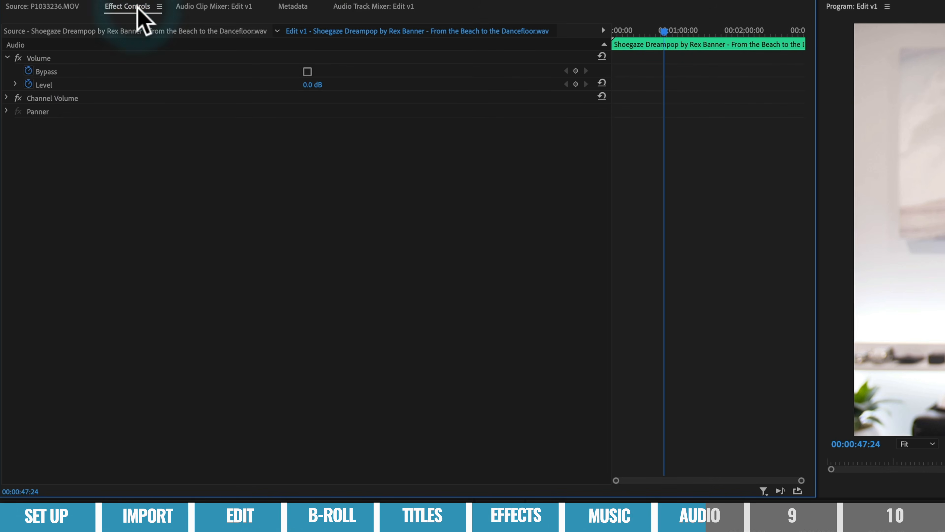
{"action": "left_click", "coordinate": [106, 115]}
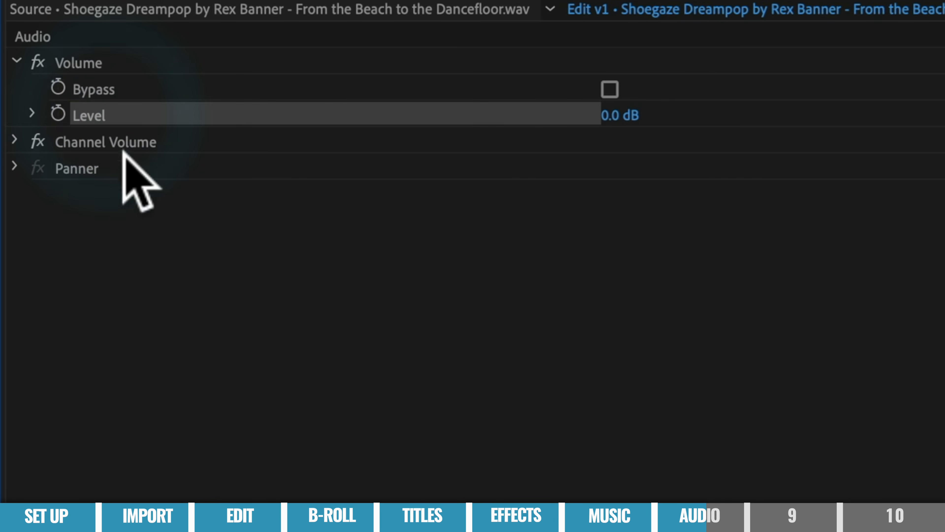
- Lower the music clip's volume level to about -33 dB and play the sequence to check it against the voice
{"action": "left_click_drag", "start_coordinate": [617, 116], "coordinate": [530, 116]}
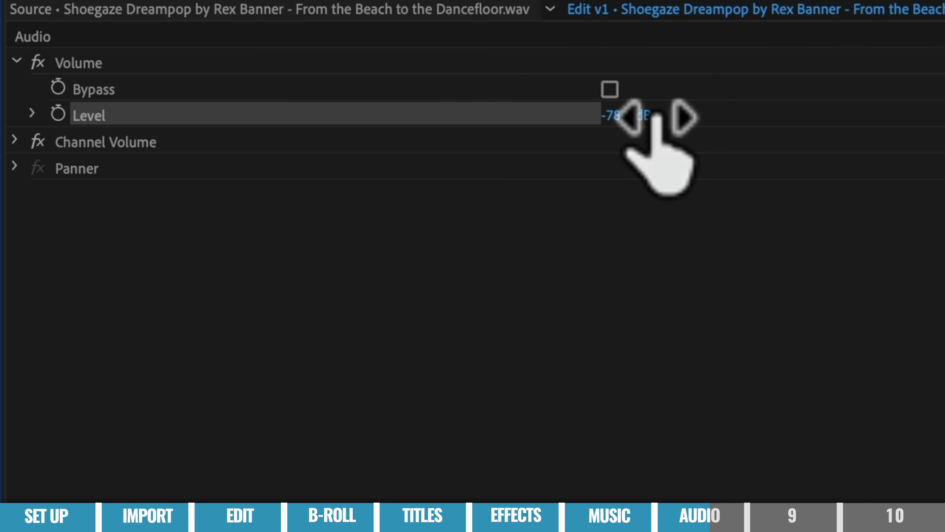
{"action": "left_click_drag", "start_coordinate": [656, 116], "coordinate": [688, 116]}
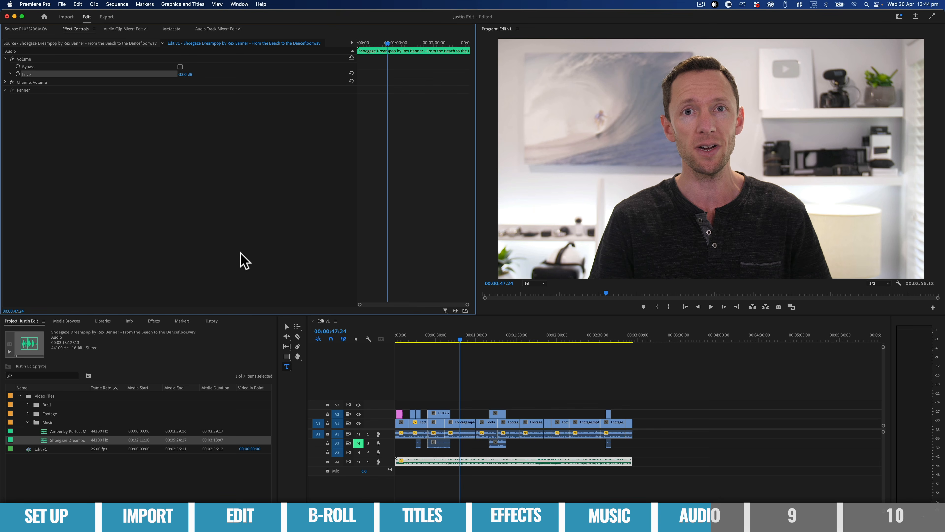
{"action": "key", "text": "space"}
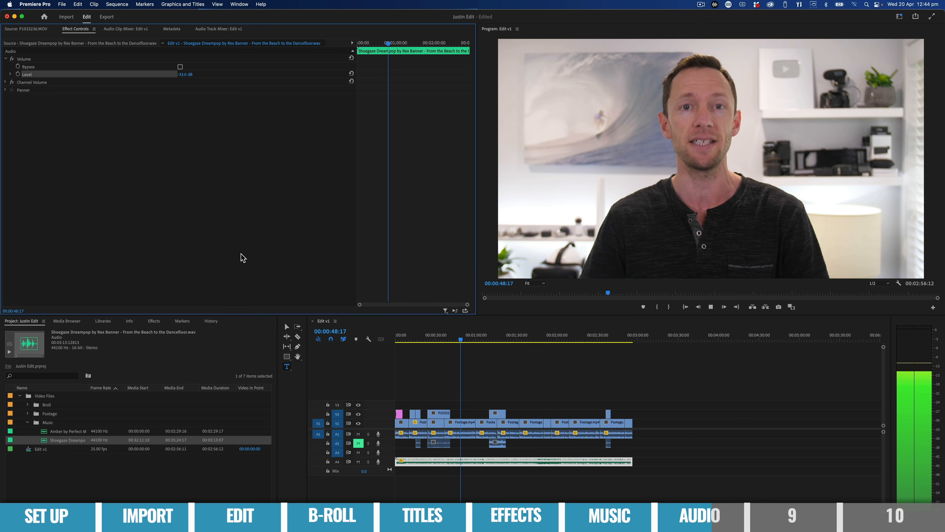
{"action": "key", "text": "space"}
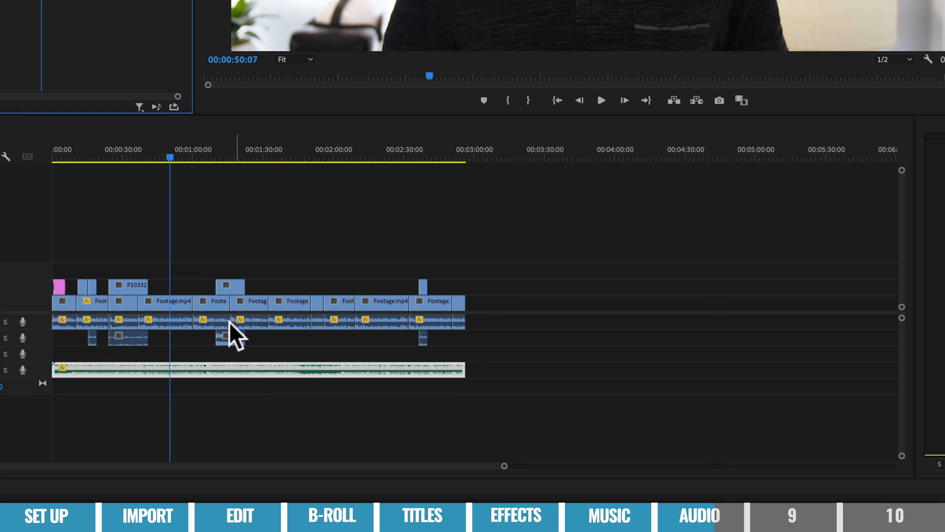
- Increase the height of the audio tracks to show the A4 music clip's waveform and volume line
{"action": "left_click_drag", "start_coordinate": [902, 455], "coordinate": [919, 480]}
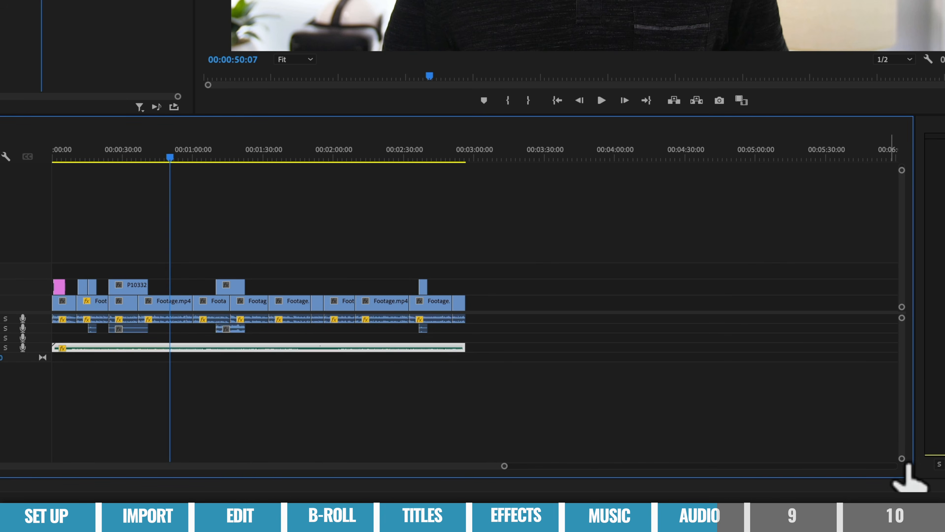
{"action": "left_click_drag", "start_coordinate": [911, 467], "coordinate": [905, 437]}
{"action": "scroll", "coordinate": [910, 424], "scroll_direction": "down", "scroll_amount": 5}
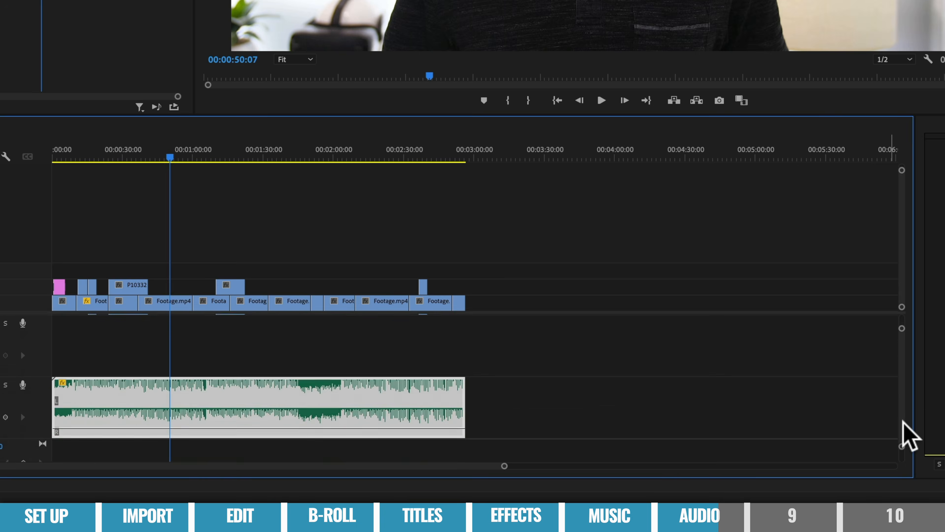
{"action": "scroll", "coordinate": [908, 433], "scroll_direction": "up", "scroll_amount": 1}
{"action": "left_click", "coordinate": [907, 421]}
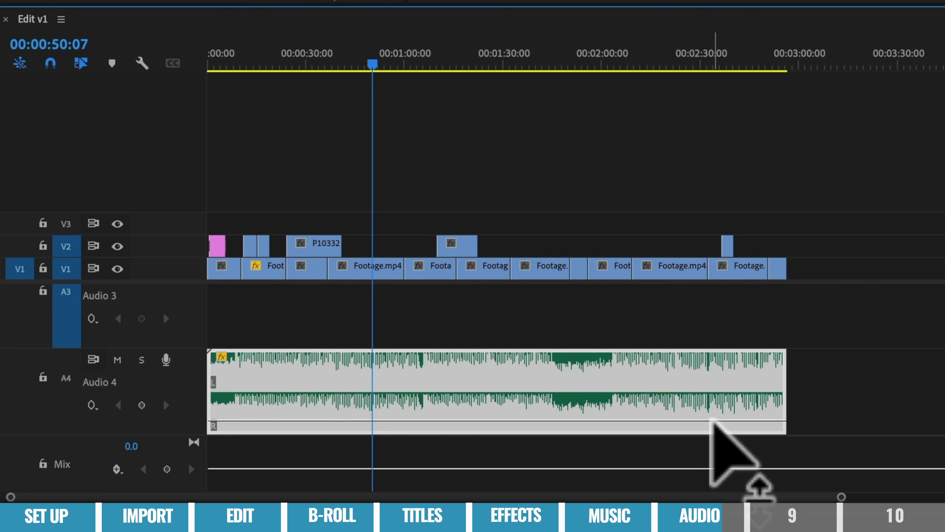
- Try raising and lowering the music clip's volume line on A4 and undo the changes
{"action": "left_click_drag", "start_coordinate": [711, 419], "coordinate": [710, 381]}
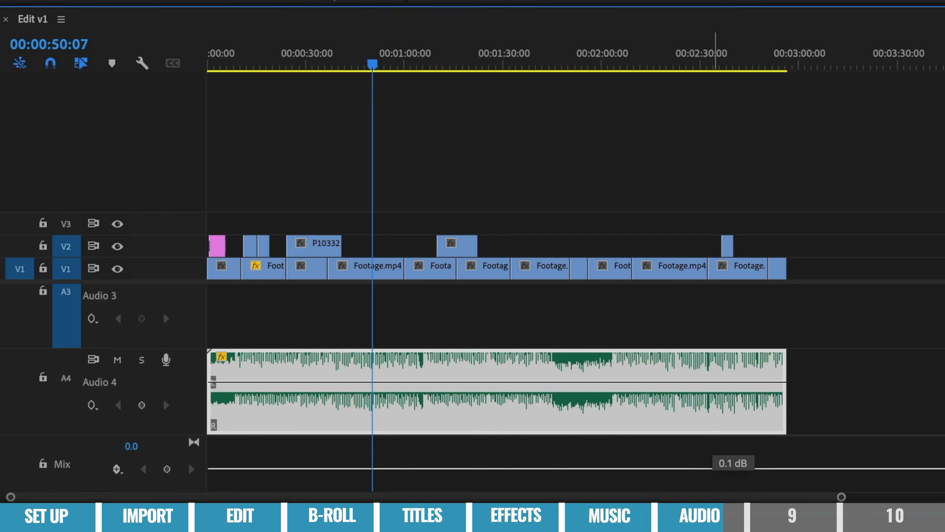
{"action": "mouse_move", "coordinate": [710, 381]}
{"action": "left_mouse_down"}
{"action": "mouse_move", "coordinate": [711, 412]}
{"action": "mouse_move", "coordinate": [711, 382]}
{"action": "mouse_move", "coordinate": [711, 399]}
{"action": "left_mouse_up"}
{"action": "key", "text": "super+z"}
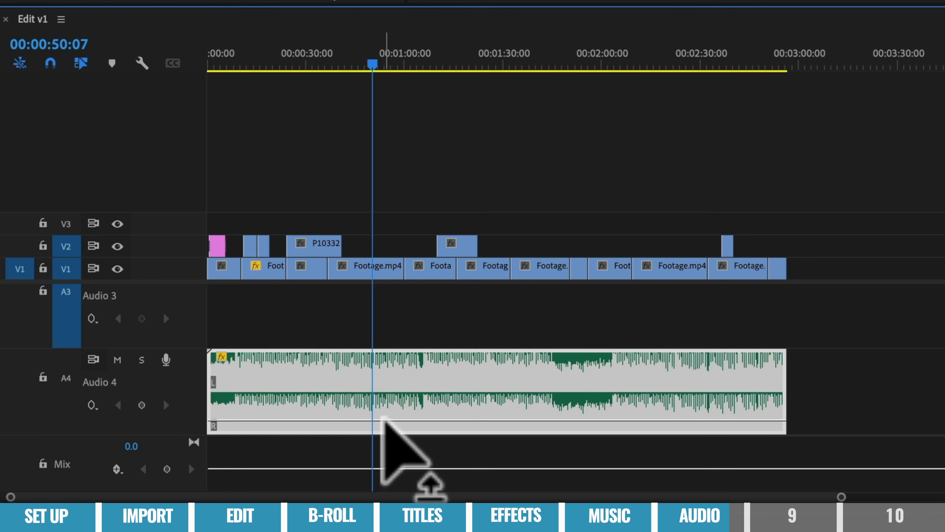
- Add a volume keyframe to the A4 music clip at 00:00:08:06, near the end of the first Footage.mp4 clip
{"action": "left_click", "coordinate": [216, 61]}
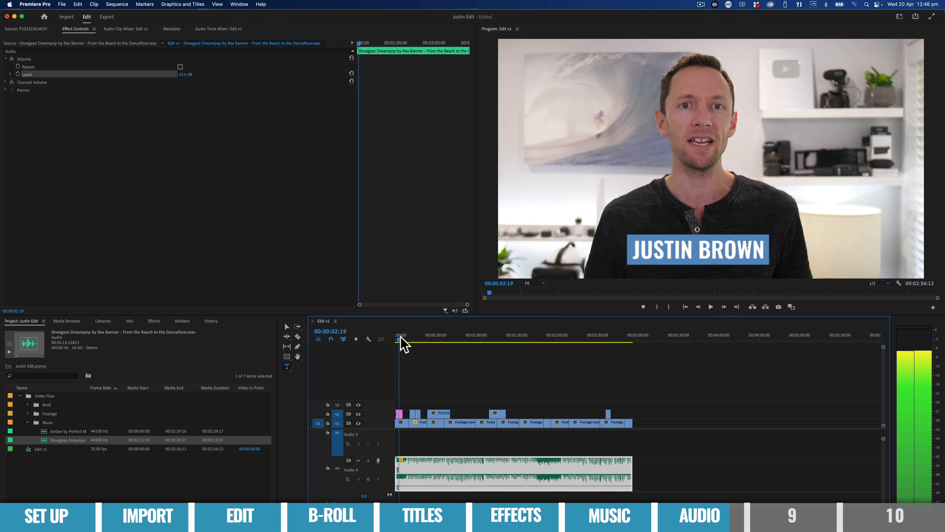
{"action": "left_click_drag", "start_coordinate": [400, 336], "coordinate": [407, 338]}
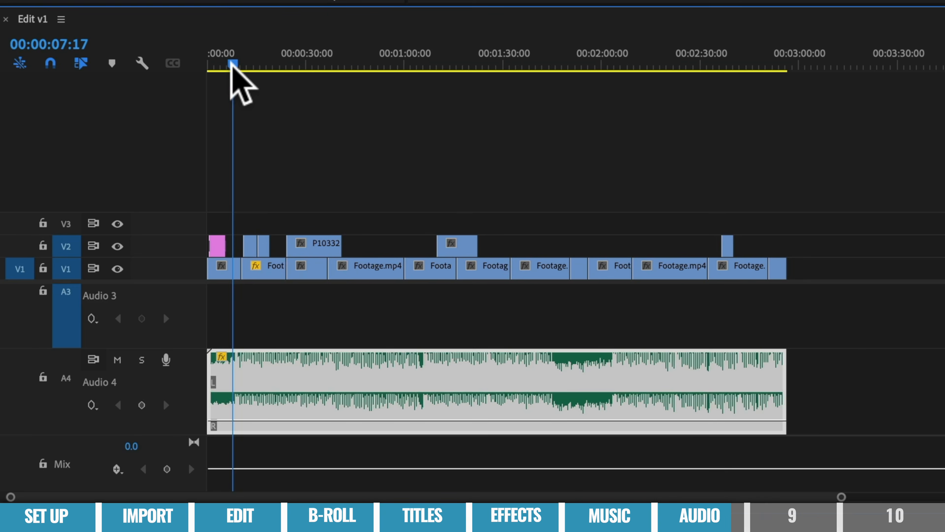
{"action": "left_click_drag", "start_coordinate": [231, 63], "coordinate": [234, 65]}
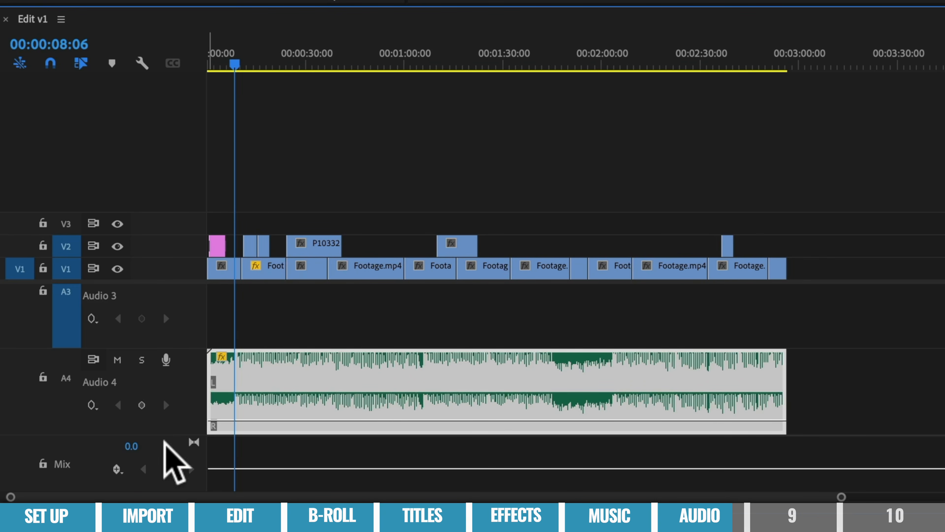
{"action": "left_click", "coordinate": [141, 405]}
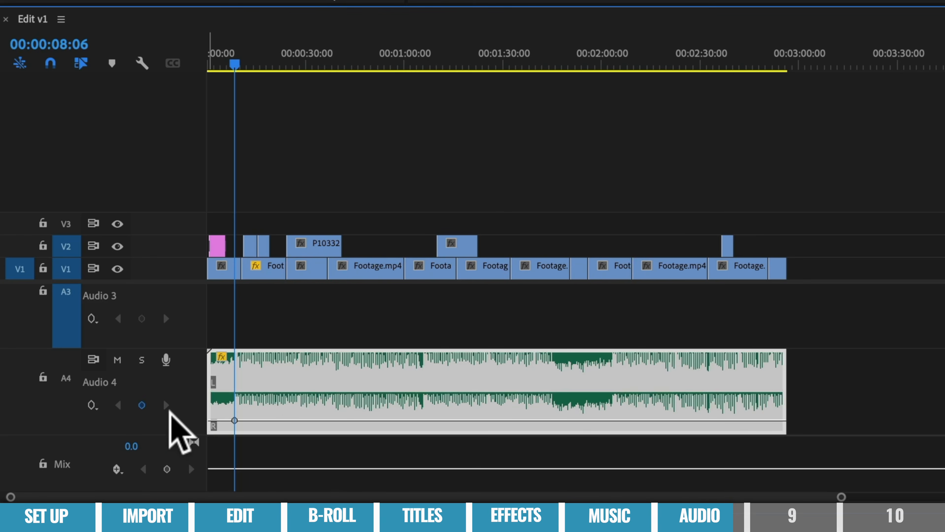
- Add a second volume keyframe to the music clip at 00:00:11:20 and raise the clip's level from that point on
{"action": "left_click_drag", "start_coordinate": [233, 62], "coordinate": [246, 62]}
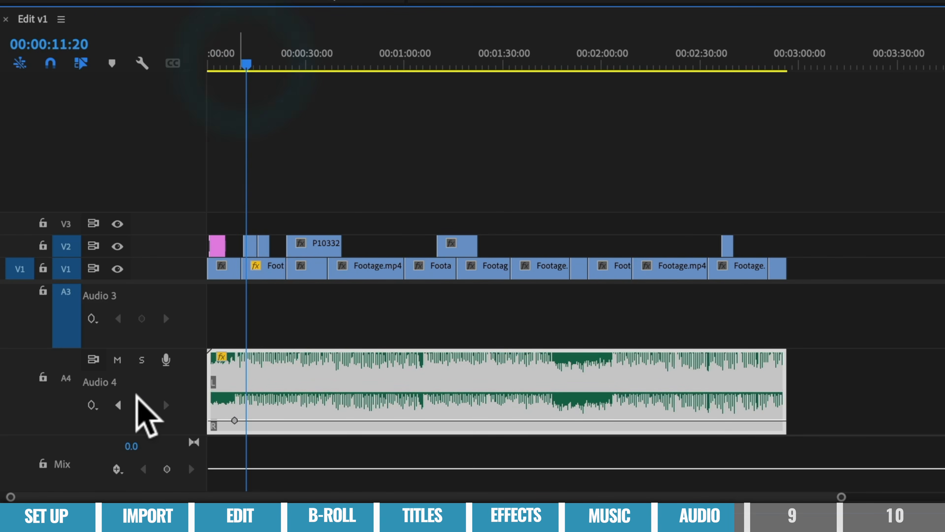
{"action": "left_click", "coordinate": [141, 404]}
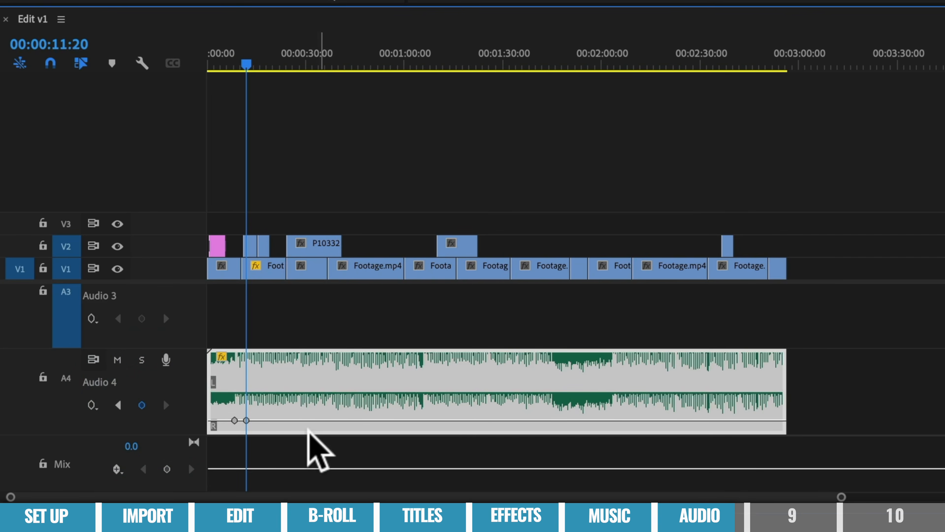
{"action": "left_click_drag", "start_coordinate": [290, 420], "coordinate": [290, 410]}
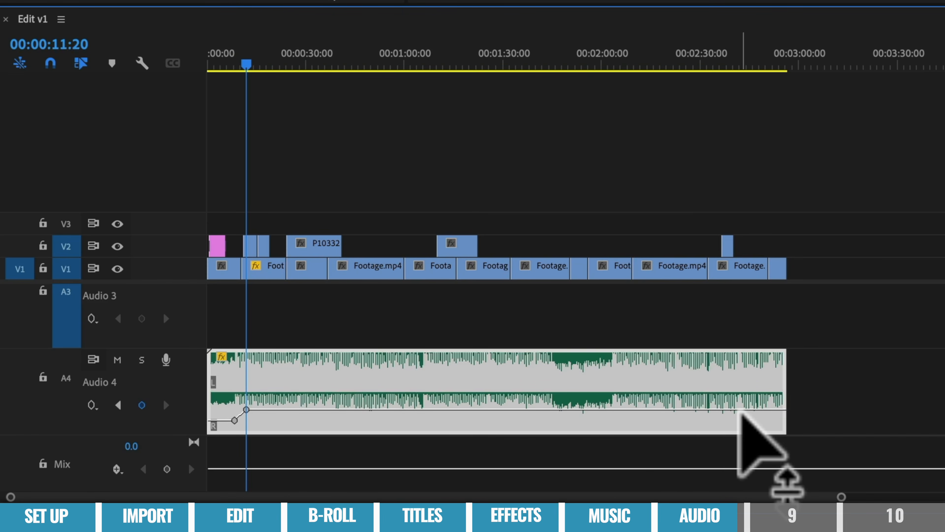
- Add volume keyframes to the A4 music clip at 00:00:19:18 and 00:00:24:10, lowering the level from the second one onward
{"action": "left_click_drag", "start_coordinate": [247, 64], "coordinate": [271, 61]}
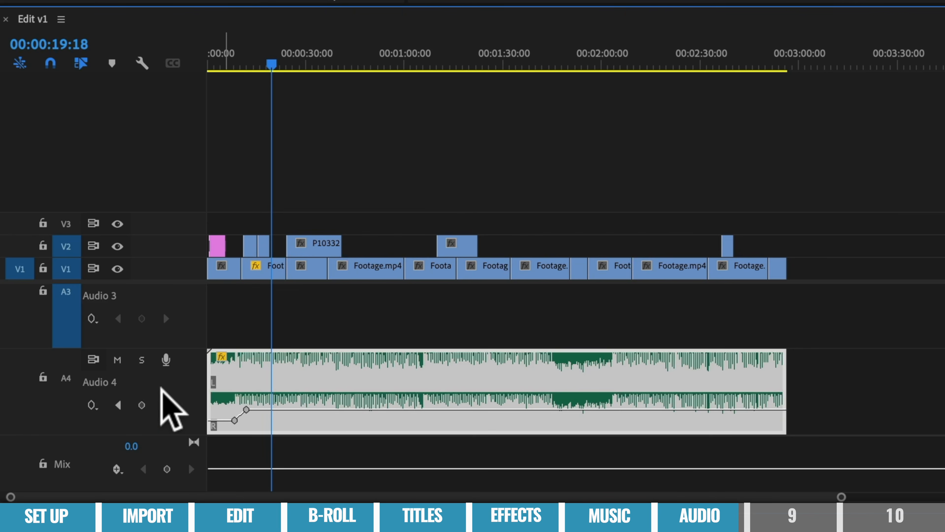
{"action": "left_click", "coordinate": [141, 405]}
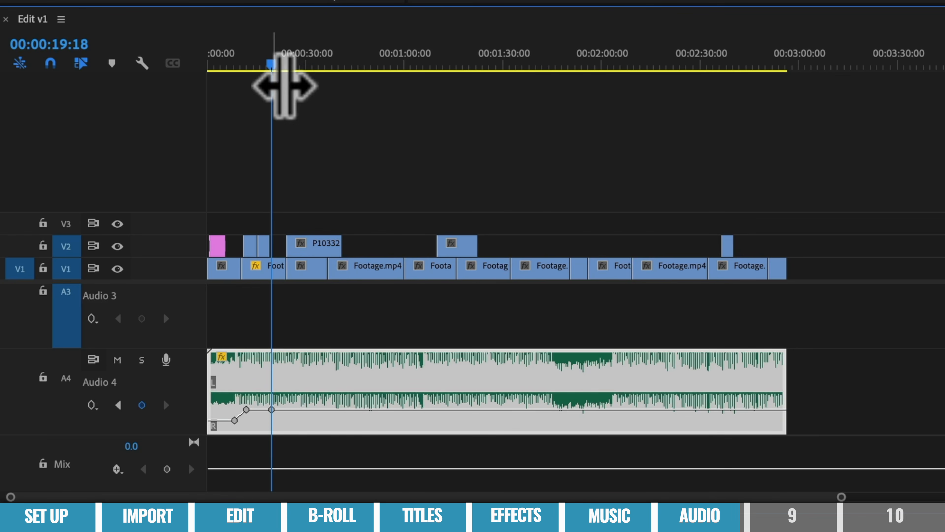
{"action": "left_click_drag", "start_coordinate": [271, 61], "coordinate": [288, 63]}
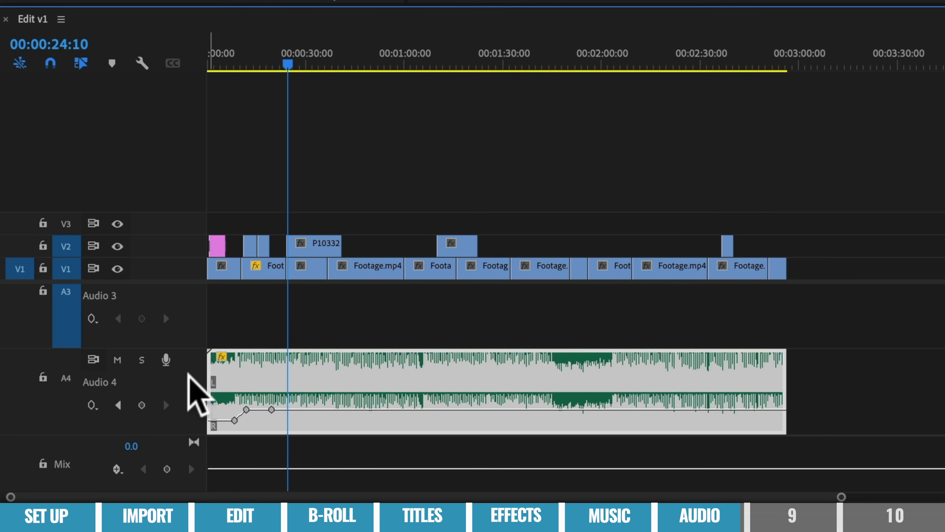
{"action": "left_click", "coordinate": [141, 405]}
{"action": "left_click", "coordinate": [393, 407]}
{"action": "left_click_drag", "start_coordinate": [394, 409], "coordinate": [394, 419]}
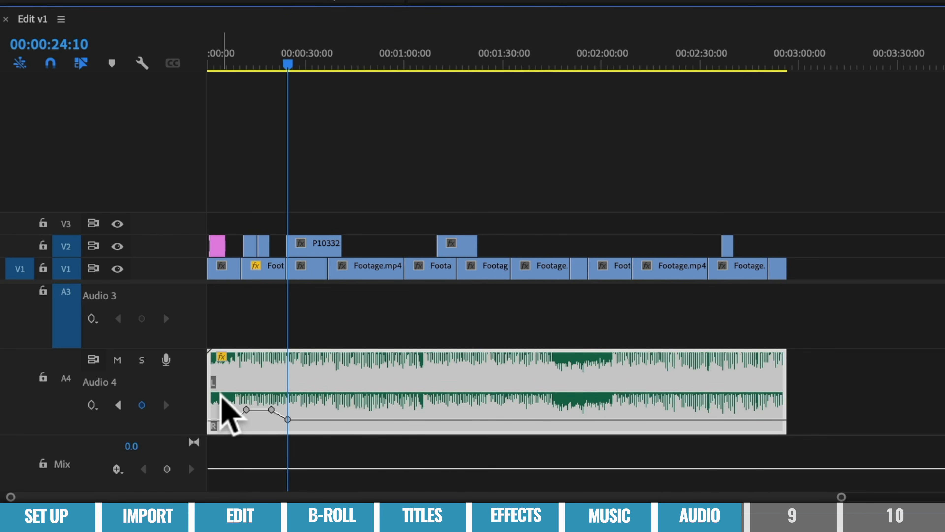
{"action": "left_click", "coordinate": [234, 419], "text": "ctrl"}
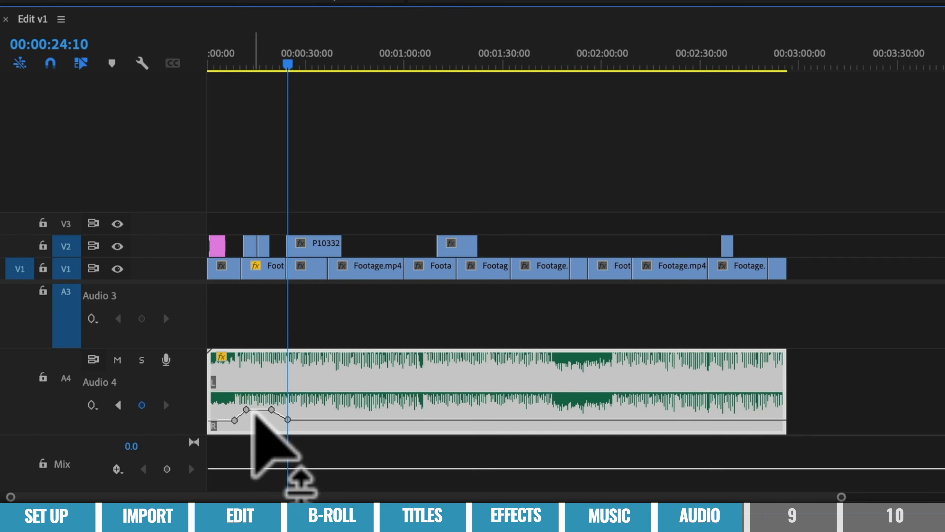
{"action": "left_click_drag", "start_coordinate": [258, 410], "coordinate": [259, 410]}
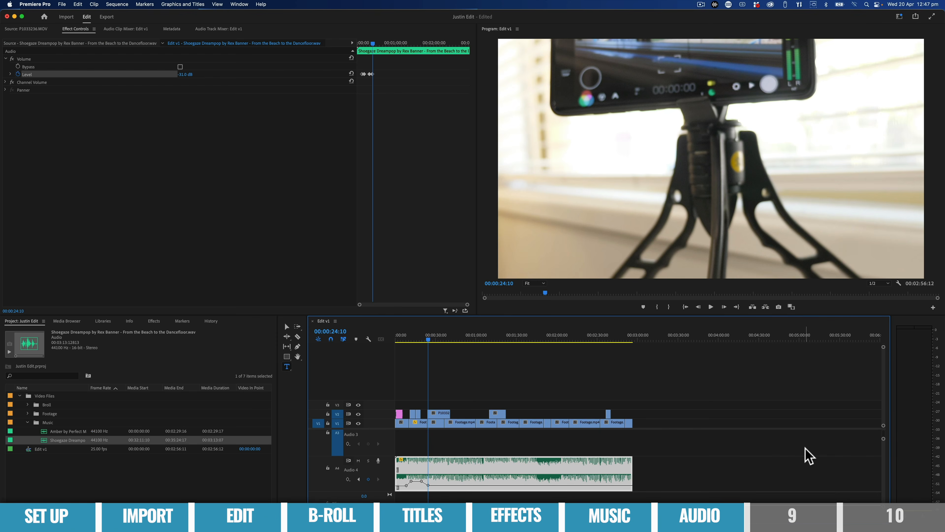
- Reduce the audio track heights and open Lumetri Color for the first Footage.mp4 clip on V1
{"action": "left_click_drag", "start_coordinate": [883, 461], "coordinate": [883, 432]}
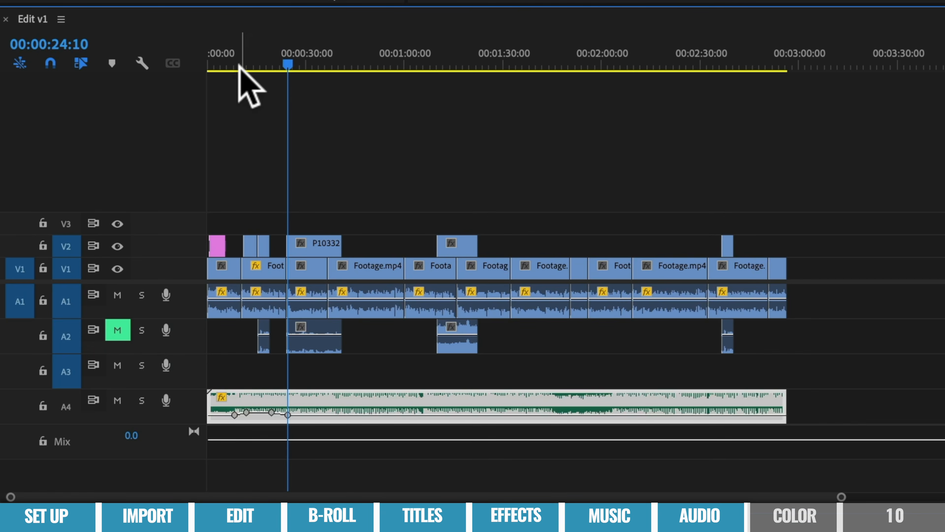
{"action": "left_click", "coordinate": [232, 63]}
{"action": "left_click", "coordinate": [225, 267]}
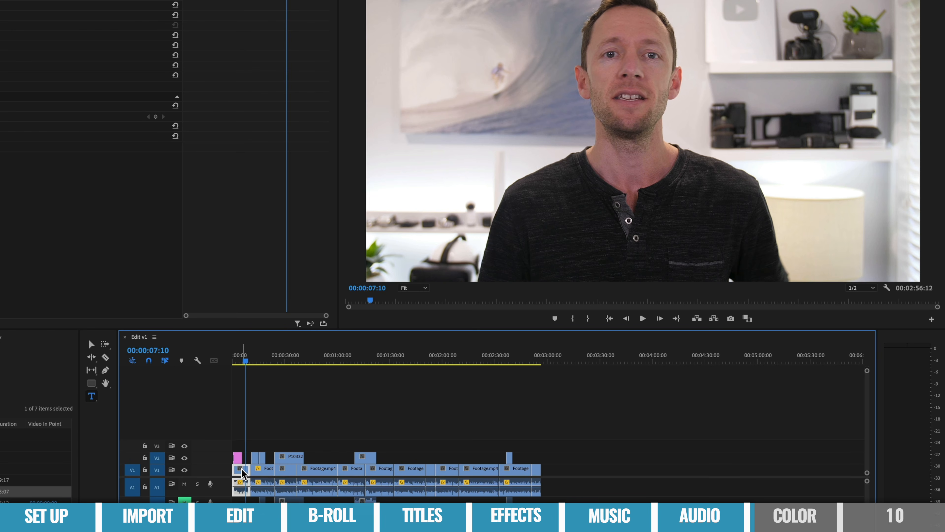
{"action": "left_click", "coordinate": [243, 470]}
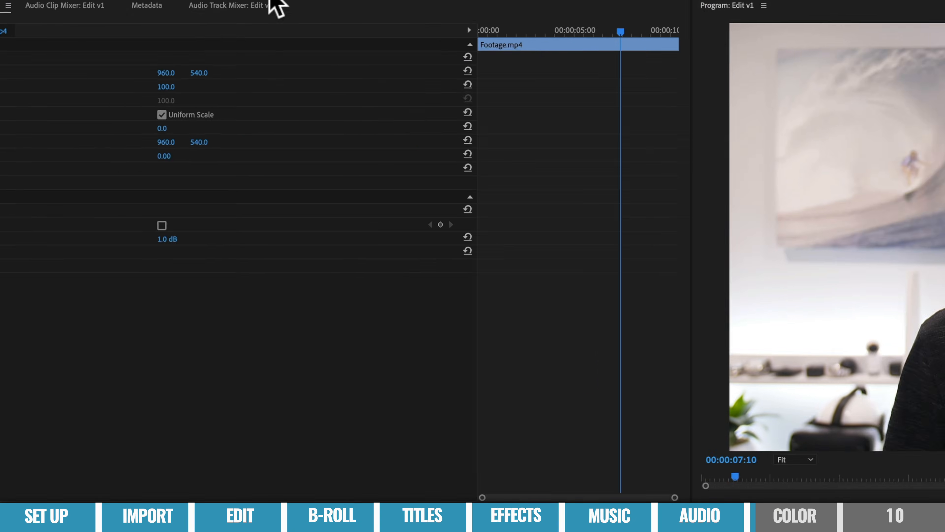
{"action": "left_click", "coordinate": [573, 10]}
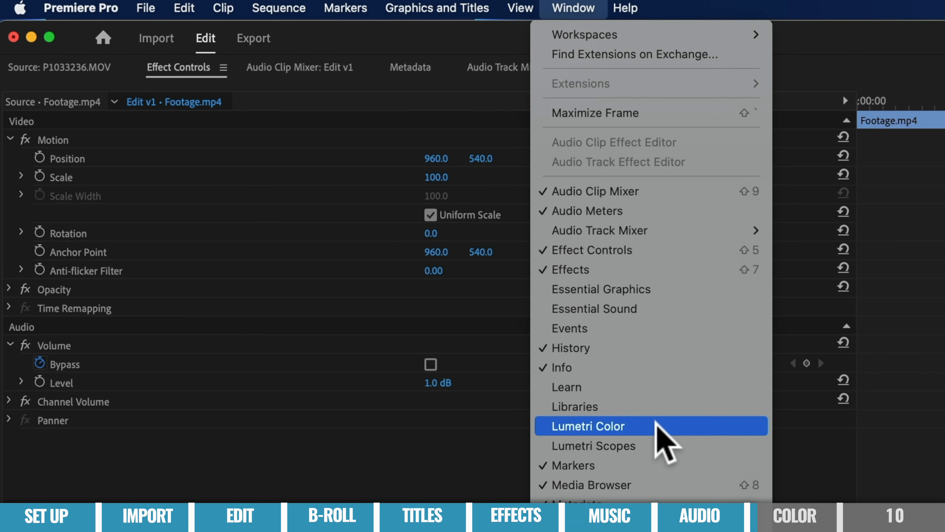
{"action": "left_click", "coordinate": [656, 425]}
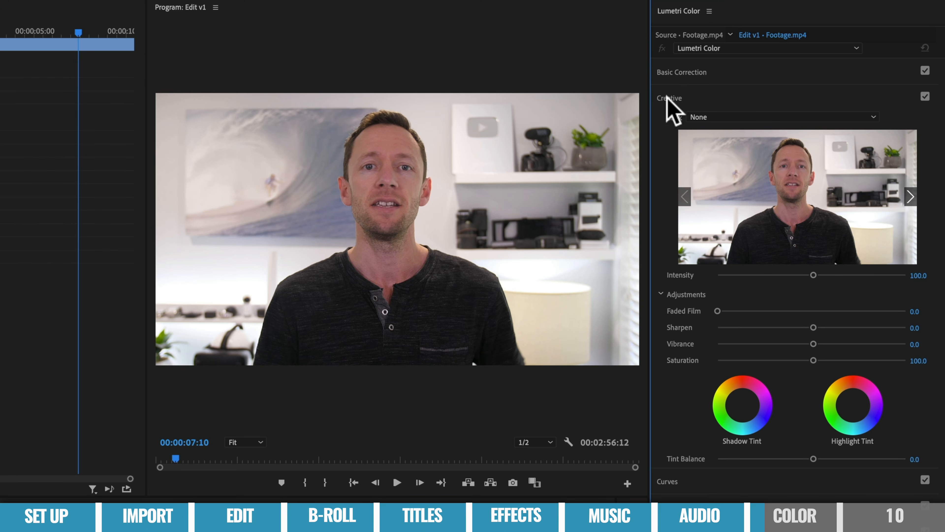
- Try the Creative looks Kodak 5218 Kodak 2383 and Monochrome Kodak 5205 Fuji 3510 on the clip and reset the look to None
{"action": "left_click", "coordinate": [760, 100]}
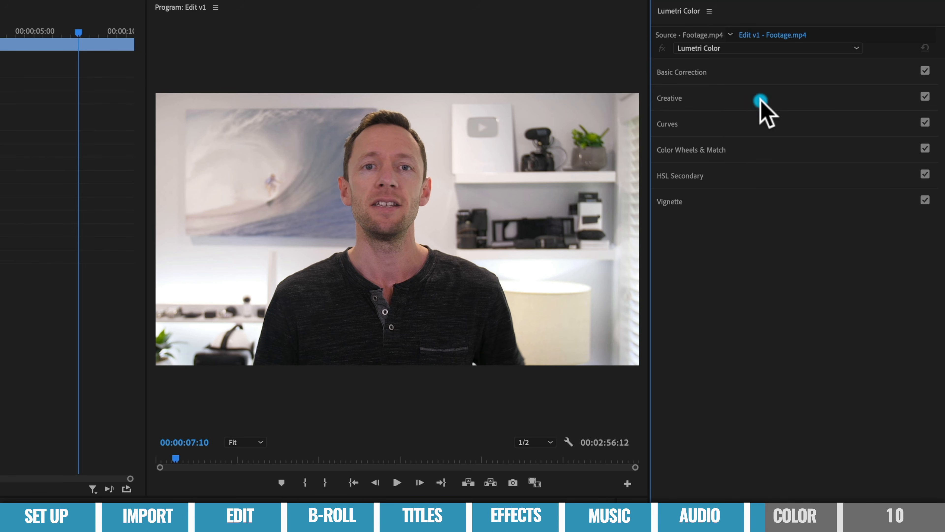
{"action": "left_click", "coordinate": [715, 99]}
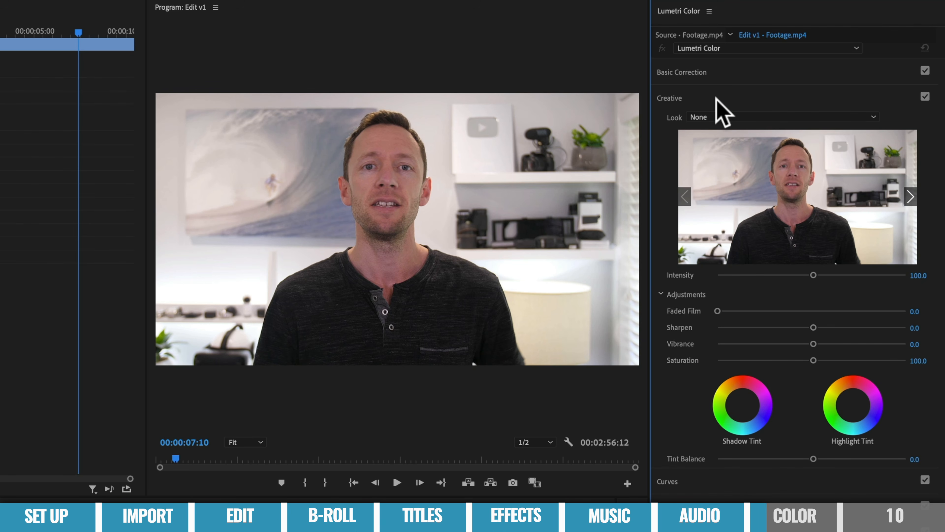
{"action": "left_click", "coordinate": [700, 118]}
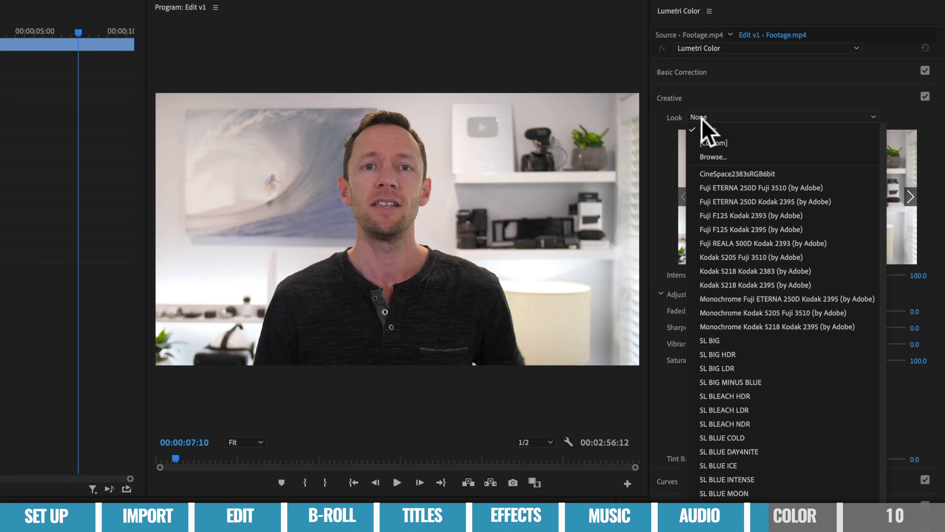
{"action": "left_click", "coordinate": [748, 271]}
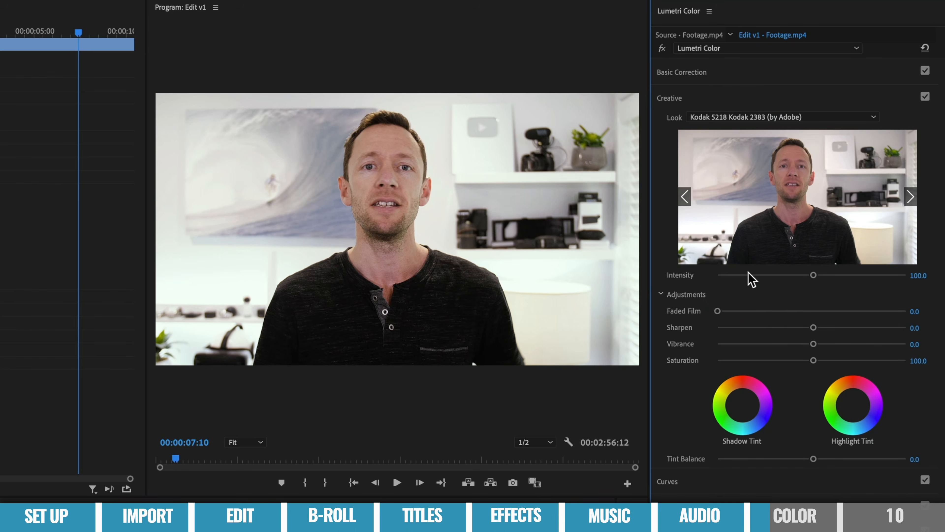
{"action": "left_click", "coordinate": [734, 117]}
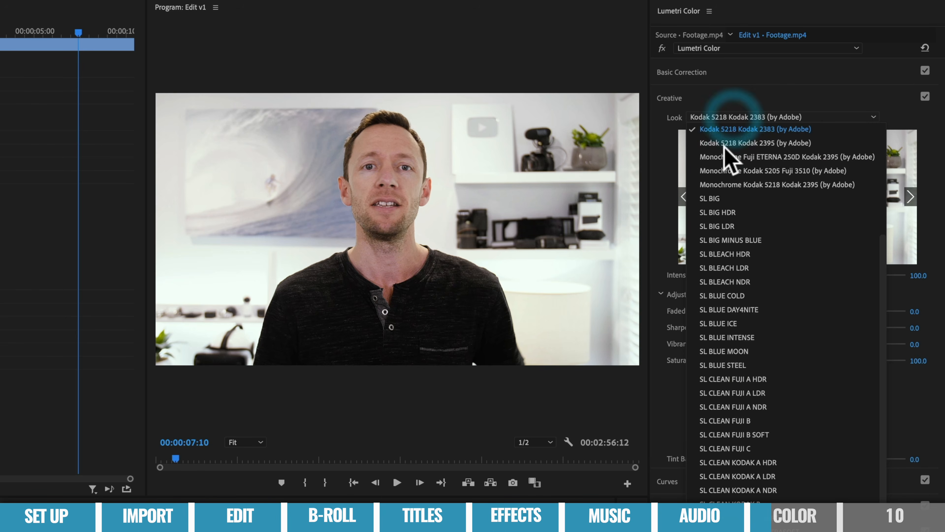
{"action": "left_click", "coordinate": [723, 179]}
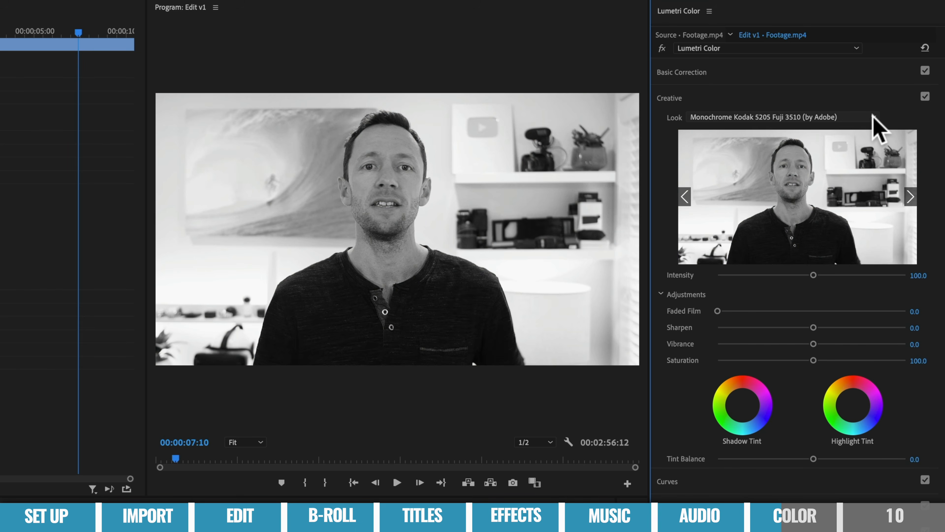
{"action": "left_click", "coordinate": [874, 118]}
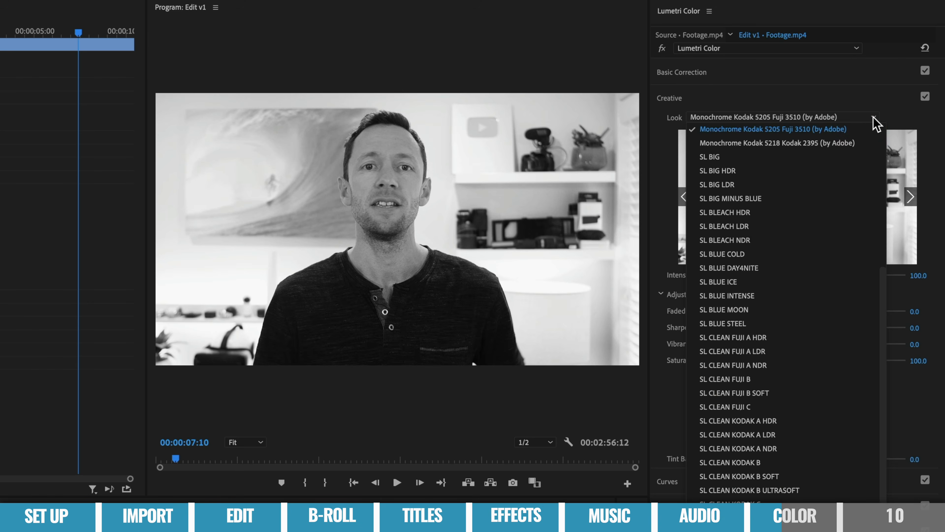
{"action": "scroll", "coordinate": [820, 207], "scroll_direction": "up", "scroll_amount": 5}
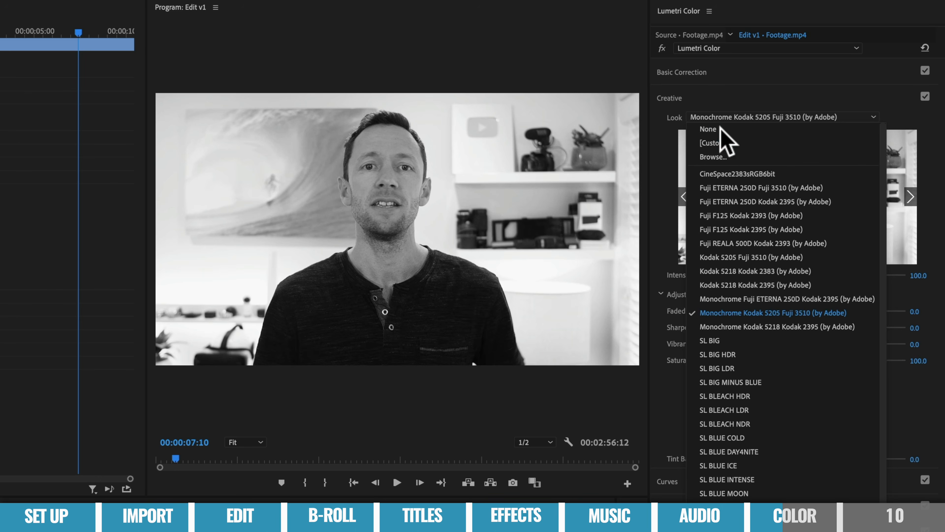
{"action": "left_click", "coordinate": [708, 128]}
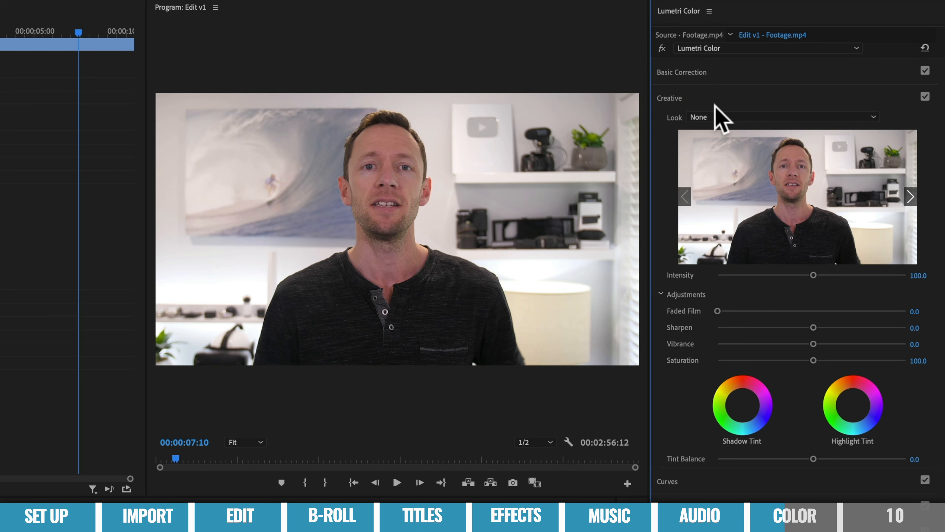
- In the Basic Correction of the first Footage.mp4 clip, set Exposure to 0.4 and Contrast to 31.8
{"action": "left_click", "coordinate": [712, 71]}
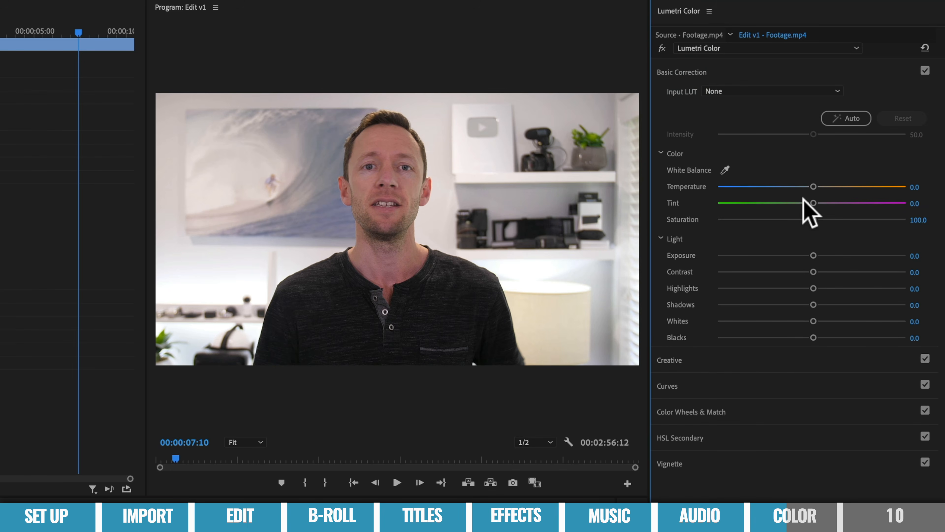
{"action": "left_click", "coordinate": [812, 253]}
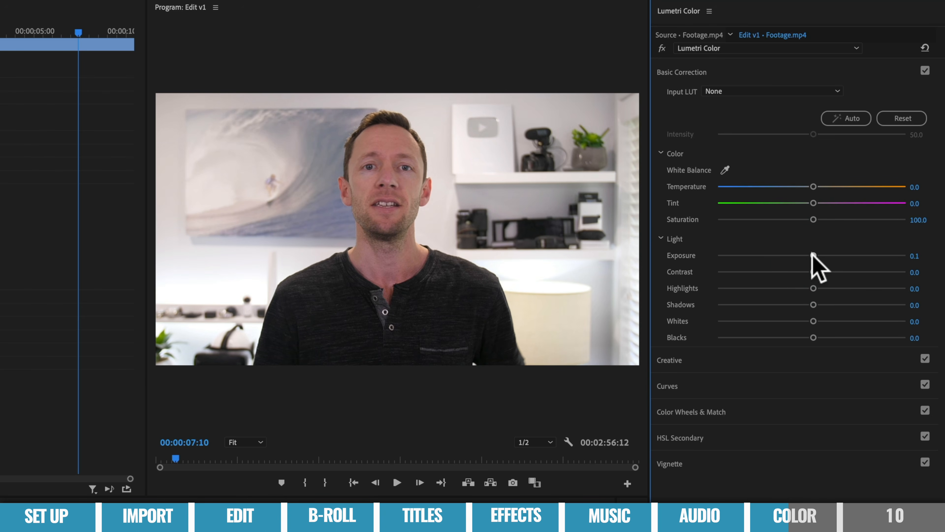
{"action": "mouse_move", "coordinate": [812, 254]}
{"action": "left_mouse_down"}
{"action": "mouse_move", "coordinate": [847, 257]}
{"action": "mouse_move", "coordinate": [780, 250]}
{"action": "mouse_move", "coordinate": [817, 257]}
{"action": "left_mouse_up"}
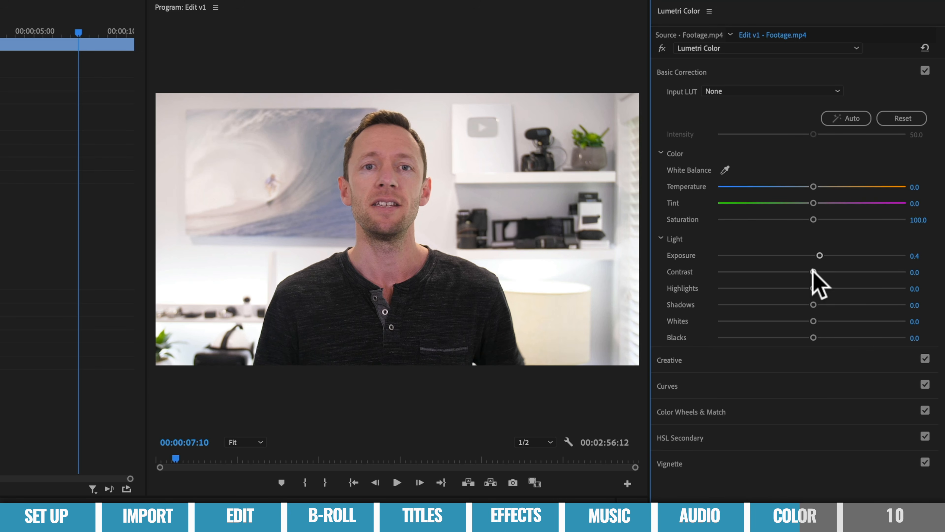
{"action": "left_click_drag", "start_coordinate": [812, 269], "coordinate": [840, 278]}
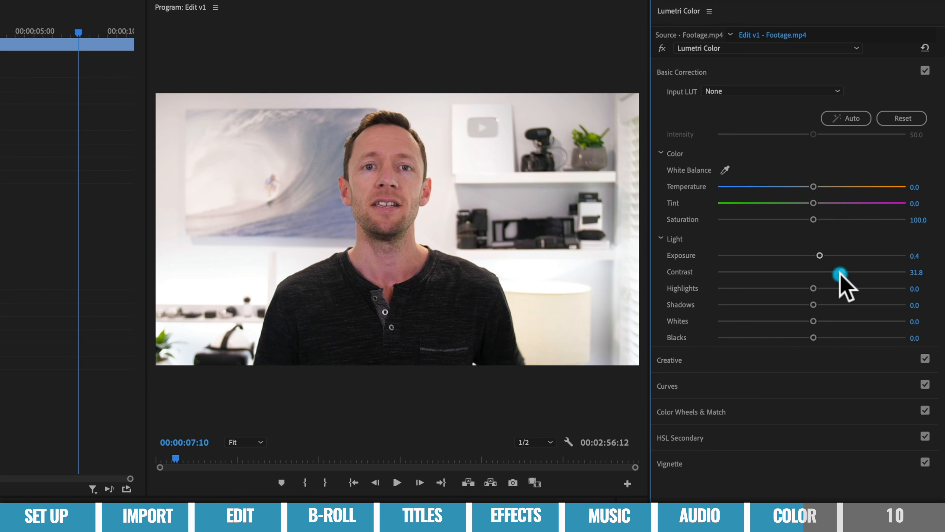
- Sample a white area of the frame for white balance and adjust the clip's Temperature to -5.7 and Tint to -1.7
{"action": "left_click_drag", "start_coordinate": [814, 186], "coordinate": [816, 187]}
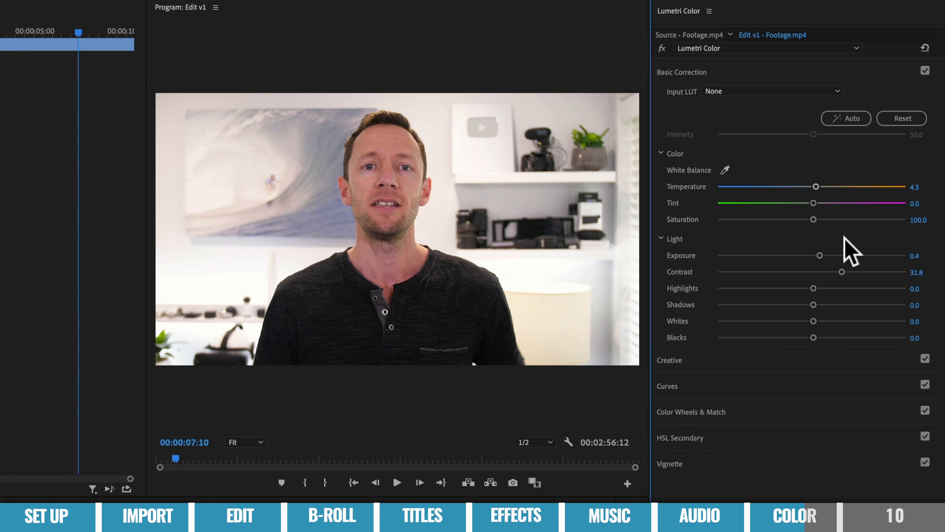
{"action": "left_click", "coordinate": [723, 169]}
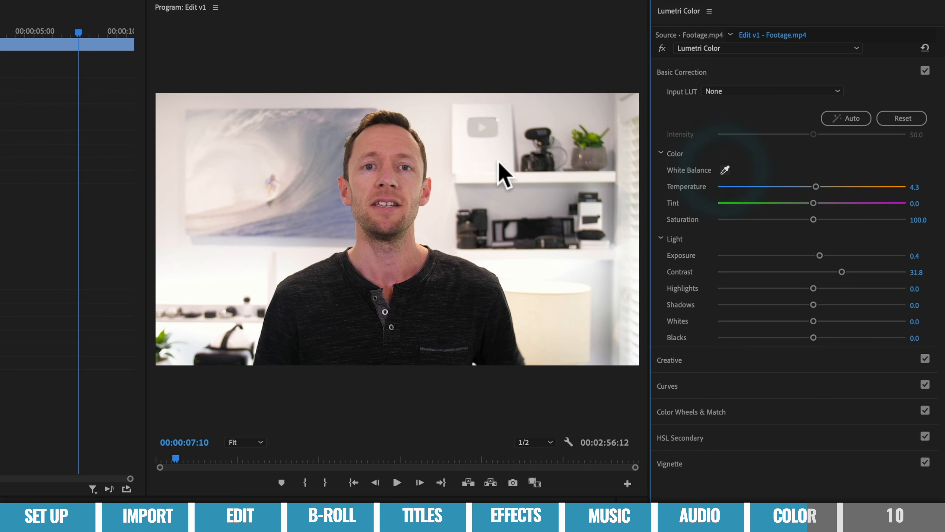
{"action": "left_click_drag", "start_coordinate": [720, 167], "coordinate": [463, 196]}
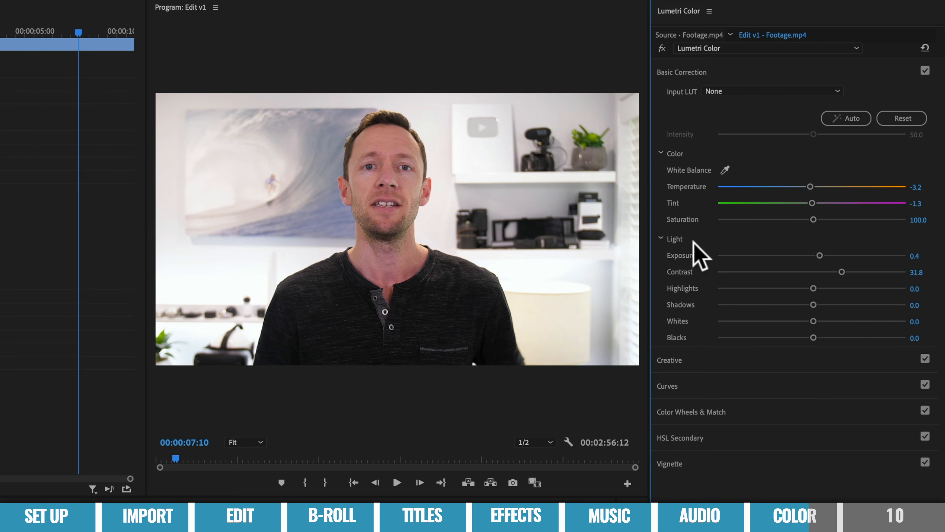
{"action": "left_click", "coordinate": [810, 186]}
{"action": "mouse_move", "coordinate": [810, 186]}
{"action": "left_mouse_down"}
{"action": "mouse_move", "coordinate": [781, 186]}
{"action": "mouse_move", "coordinate": [825, 185]}
{"action": "mouse_move", "coordinate": [793, 201]}
{"action": "mouse_move", "coordinate": [818, 202]}
{"action": "mouse_move", "coordinate": [806, 186]}
{"action": "left_mouse_up"}
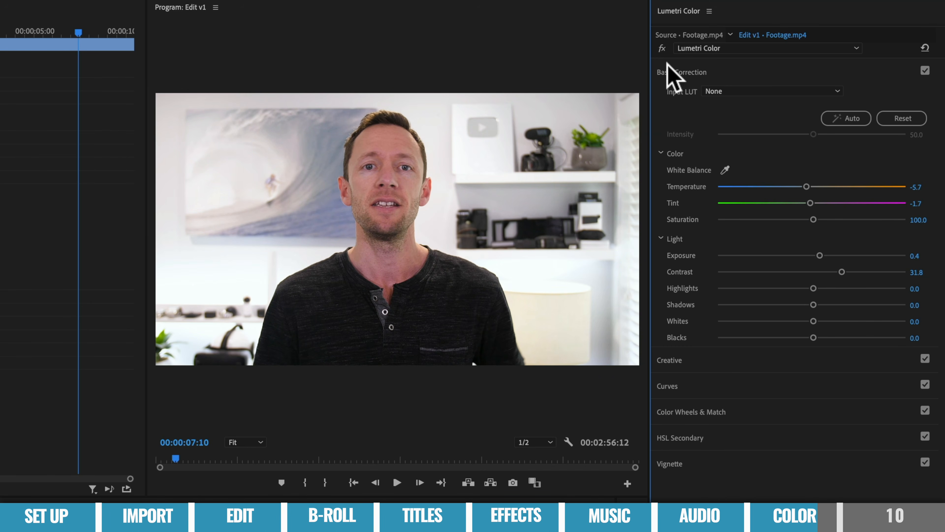
- Compare the clip with Basic Correction off and on, and raise its Saturation to 117.7
{"action": "left_click", "coordinate": [925, 70]}
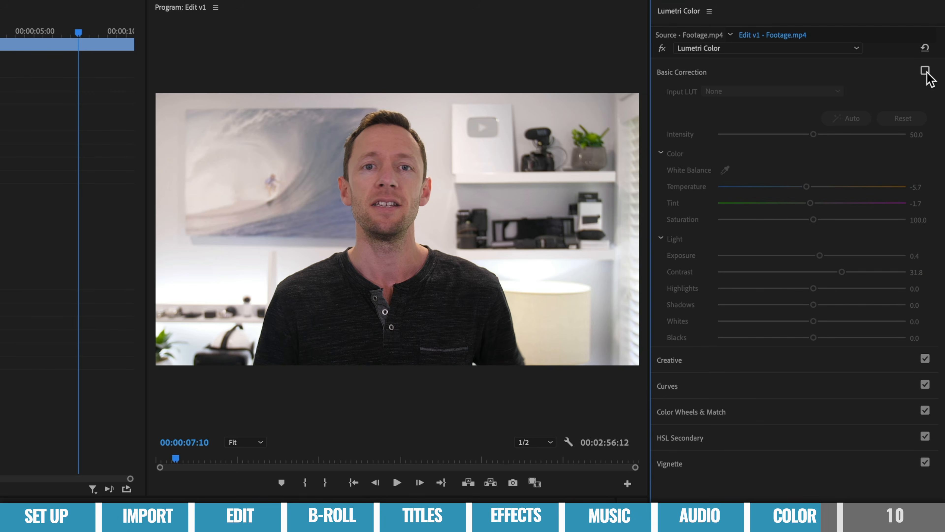
{"action": "left_click", "coordinate": [924, 71]}
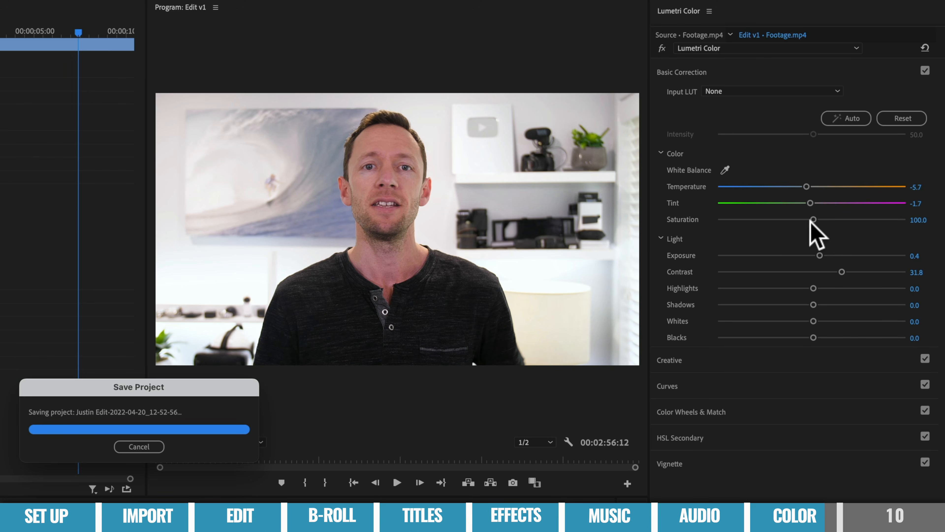
{"action": "mouse_move", "coordinate": [813, 220]}
{"action": "left_mouse_down"}
{"action": "mouse_move", "coordinate": [901, 221]}
{"action": "mouse_move", "coordinate": [704, 220]}
{"action": "mouse_move", "coordinate": [827, 220]}
{"action": "left_mouse_up"}
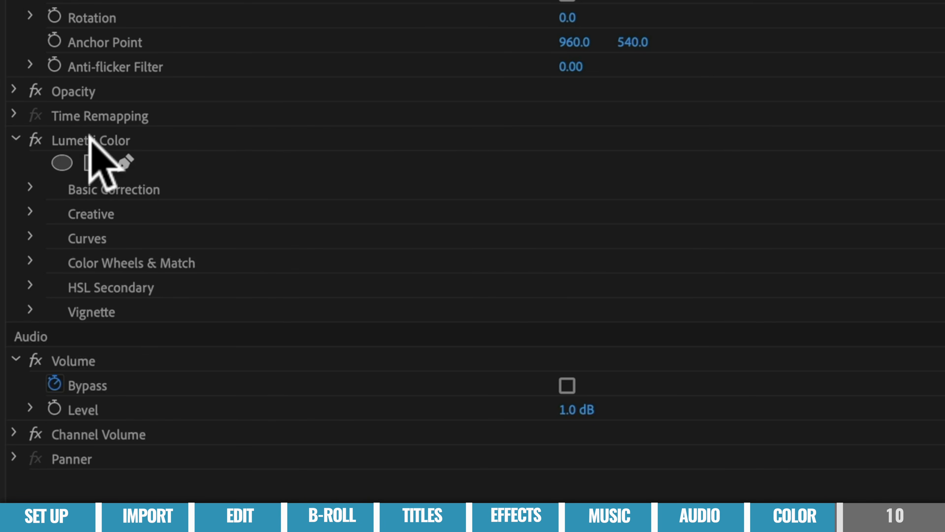
- Copy the Lumetri Color effect from the first clip, paste it onto the remaining Footage.mp4 clips on V1, and check the grade at 00:00:49:01
{"action": "right_click", "coordinate": [85, 138]}
{"action": "left_click", "coordinate": [163, 291]}
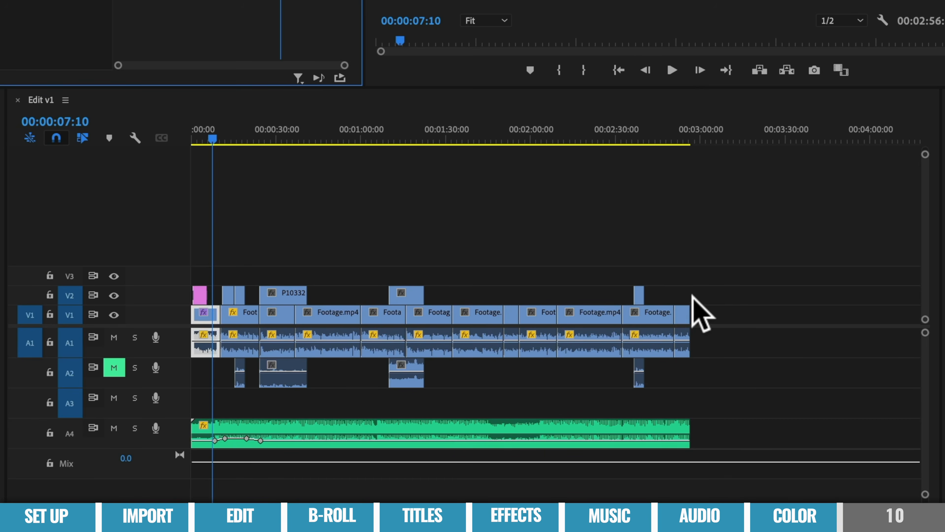
{"action": "left_click_drag", "start_coordinate": [614, 324], "coordinate": [232, 359]}
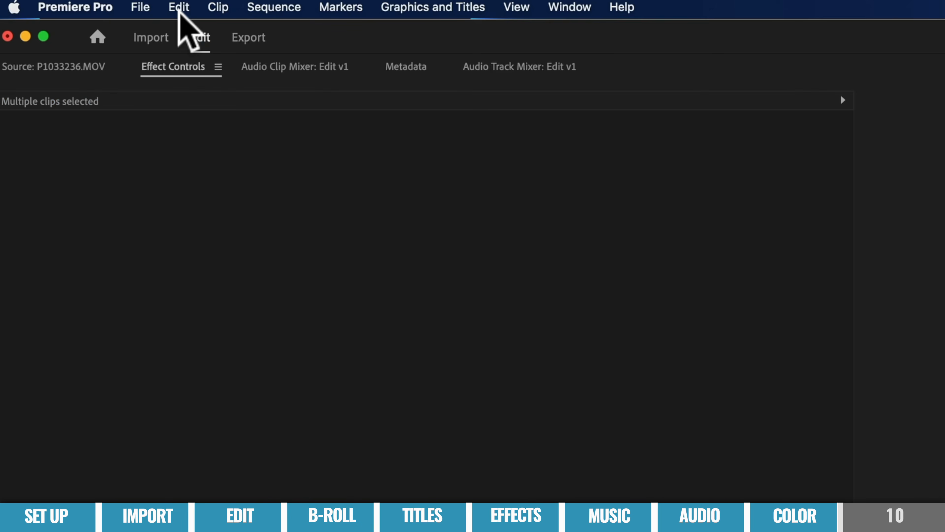
{"action": "left_click", "coordinate": [179, 6]}
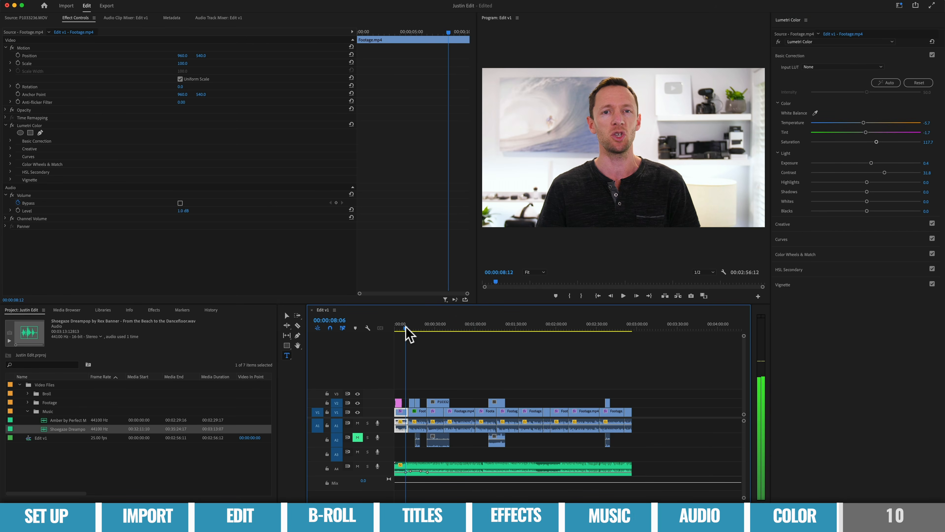
{"action": "left_click", "coordinate": [447, 327]}
{"action": "left_click", "coordinate": [461, 327]}
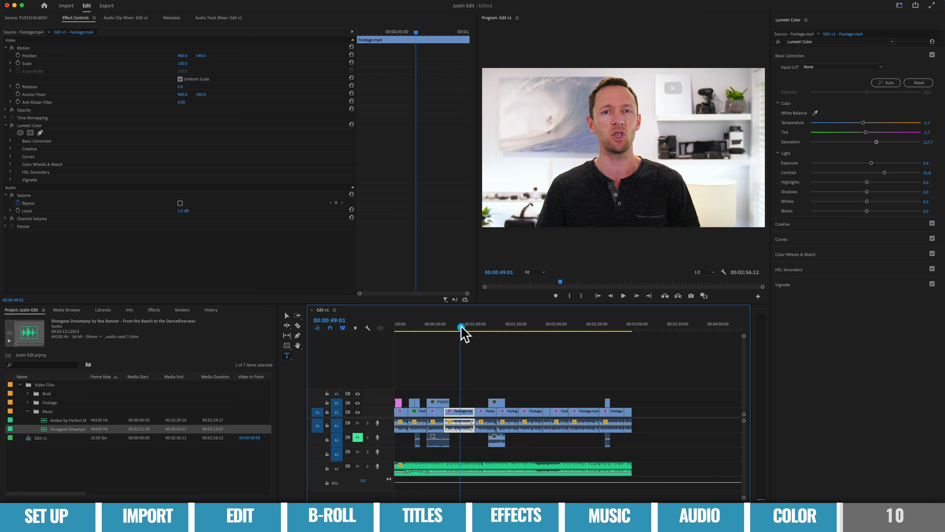
- Check the graded footage around 00:00:48:19 and the ungraded B-roll clip P1033238.MOV at 00:00:33:18
{"action": "left_click_drag", "start_coordinate": [461, 327], "coordinate": [461, 327]}
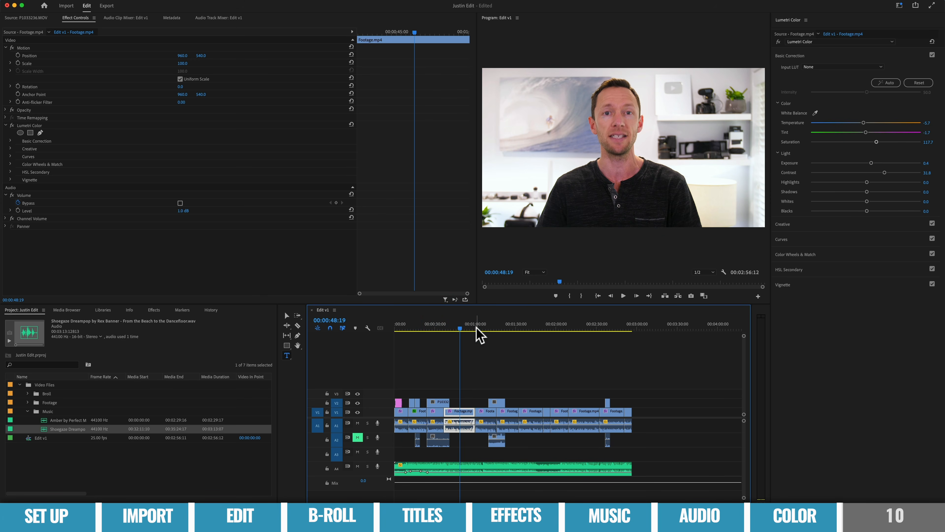
{"action": "left_click", "coordinate": [440, 328]}
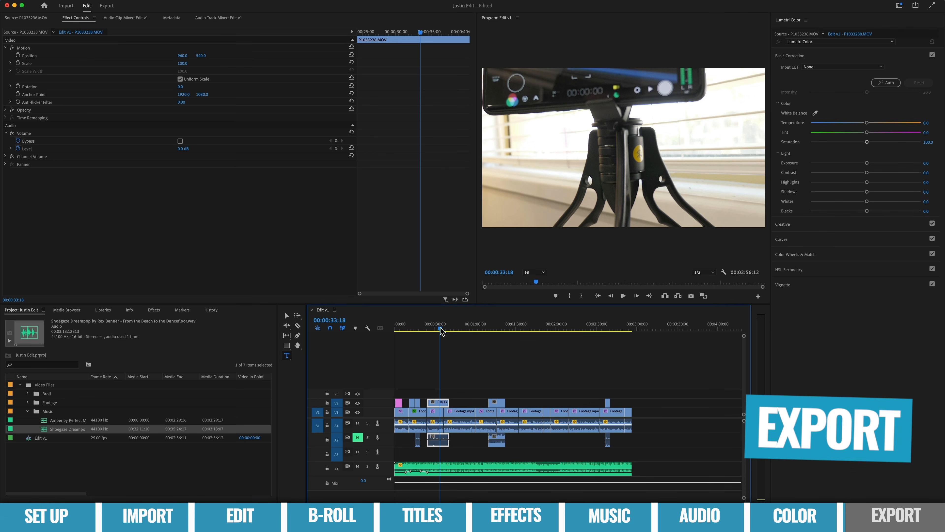
- Open the export settings for Edit v1, look at the YouTube publishing options, and return to the Media File destination
{"action": "left_click", "coordinate": [108, 5]}
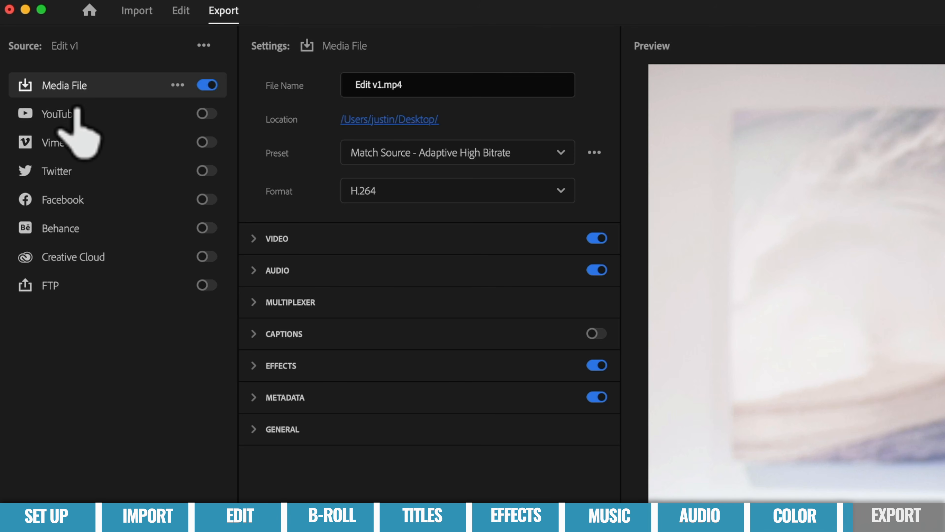
{"action": "left_click", "coordinate": [99, 111]}
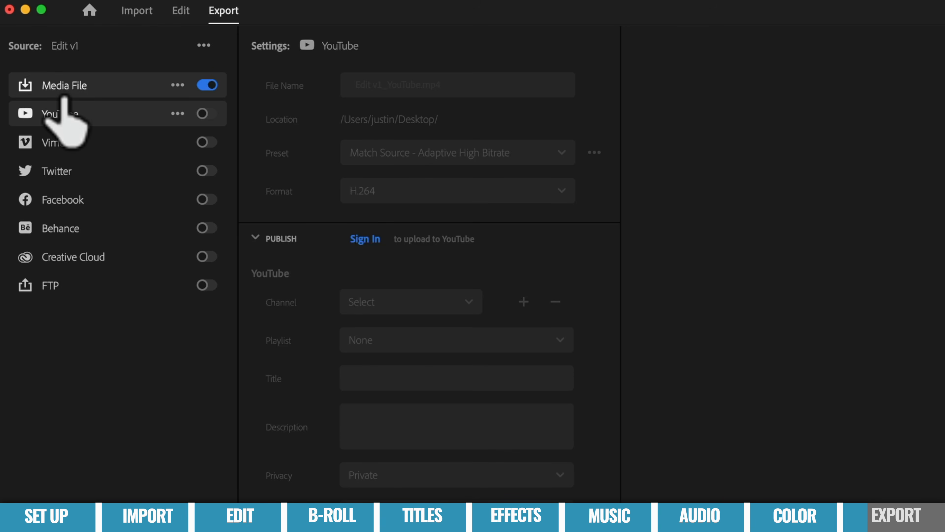
{"action": "left_click", "coordinate": [53, 86]}
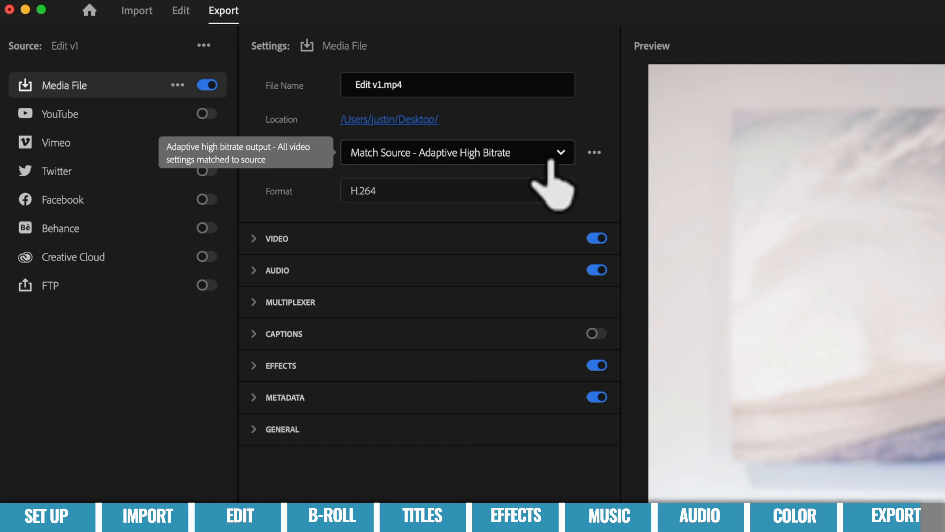
- Review the available presets, keep Match Source - Adaptive High Bitrate with H.264, and export the sequence as Edit v1.mp4 to the Desktop
{"action": "left_click", "coordinate": [541, 160]}
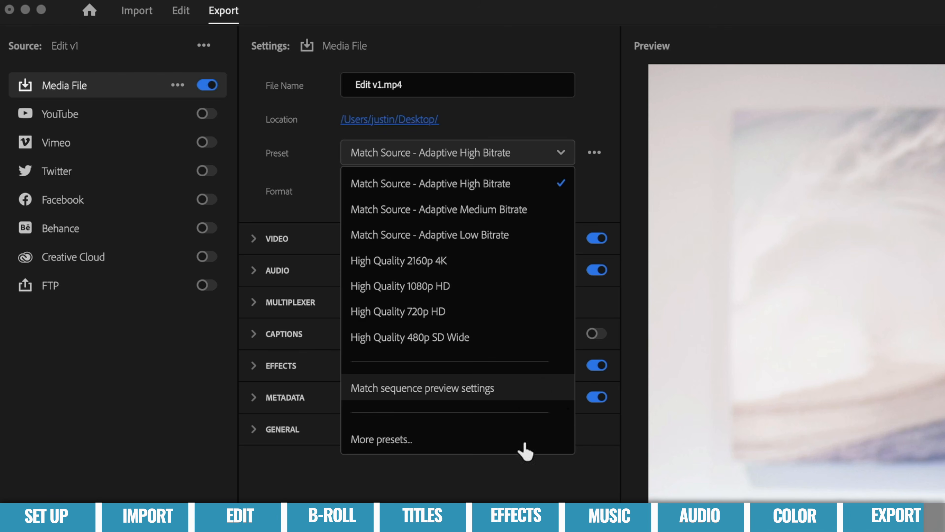
{"action": "left_click", "coordinate": [521, 489]}
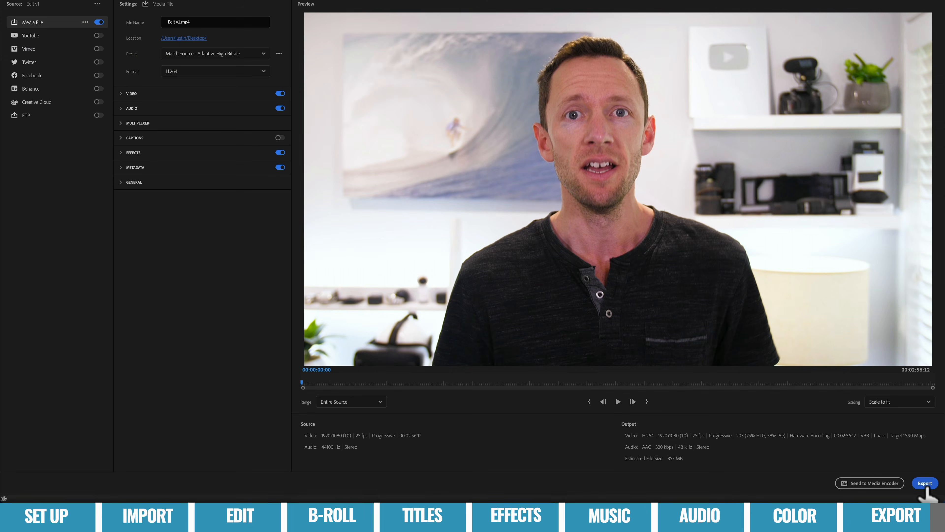
{"action": "left_click", "coordinate": [897, 461]}
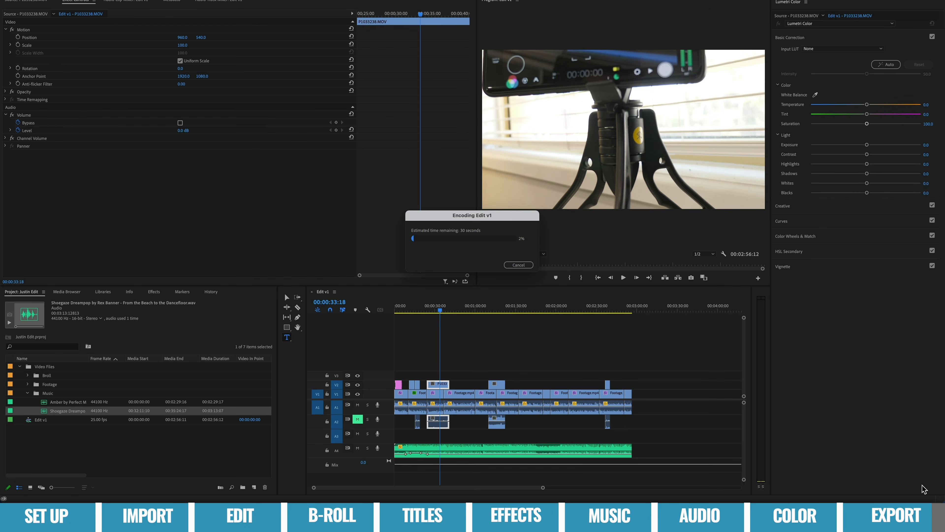